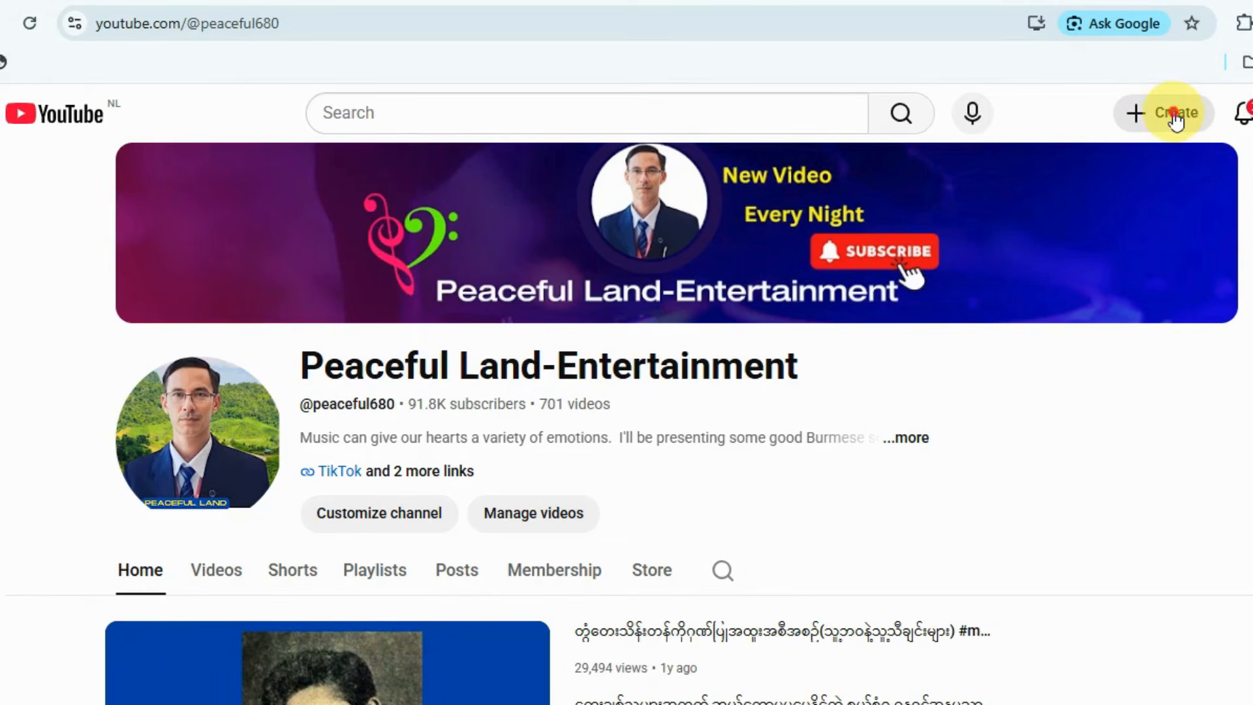
# Start a new video upload from the channel page.
pyautogui.click(1174, 118)
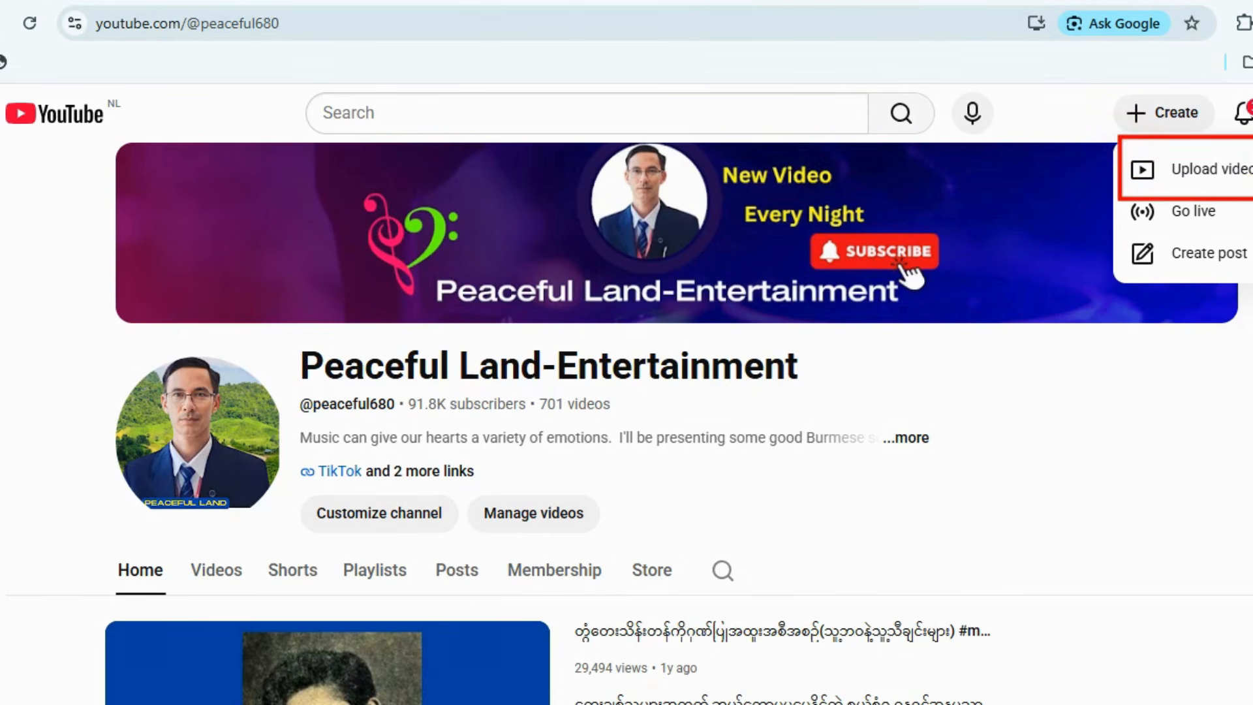
pyautogui.click(1193, 173)
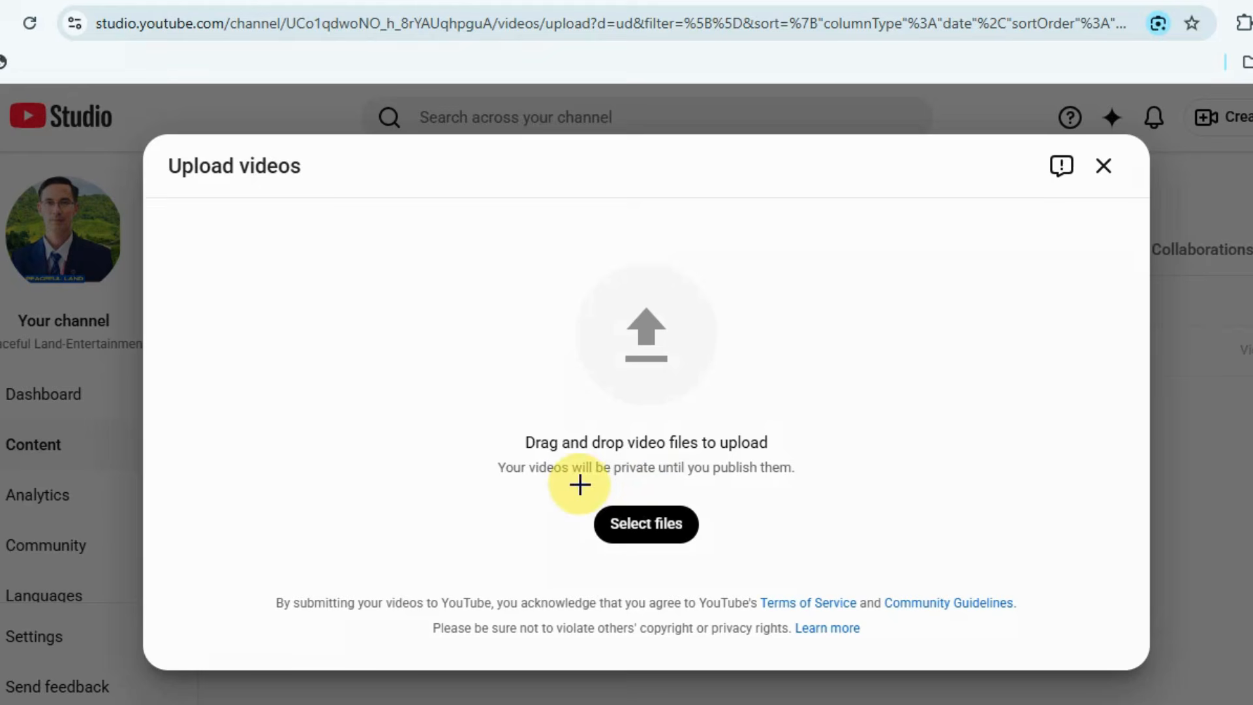
pyautogui.moveTo(577, 483)
pyautogui.mouseDown()
pyautogui.moveTo(615, 531)
pyautogui.moveTo(732, 556)
pyautogui.mouseUp()
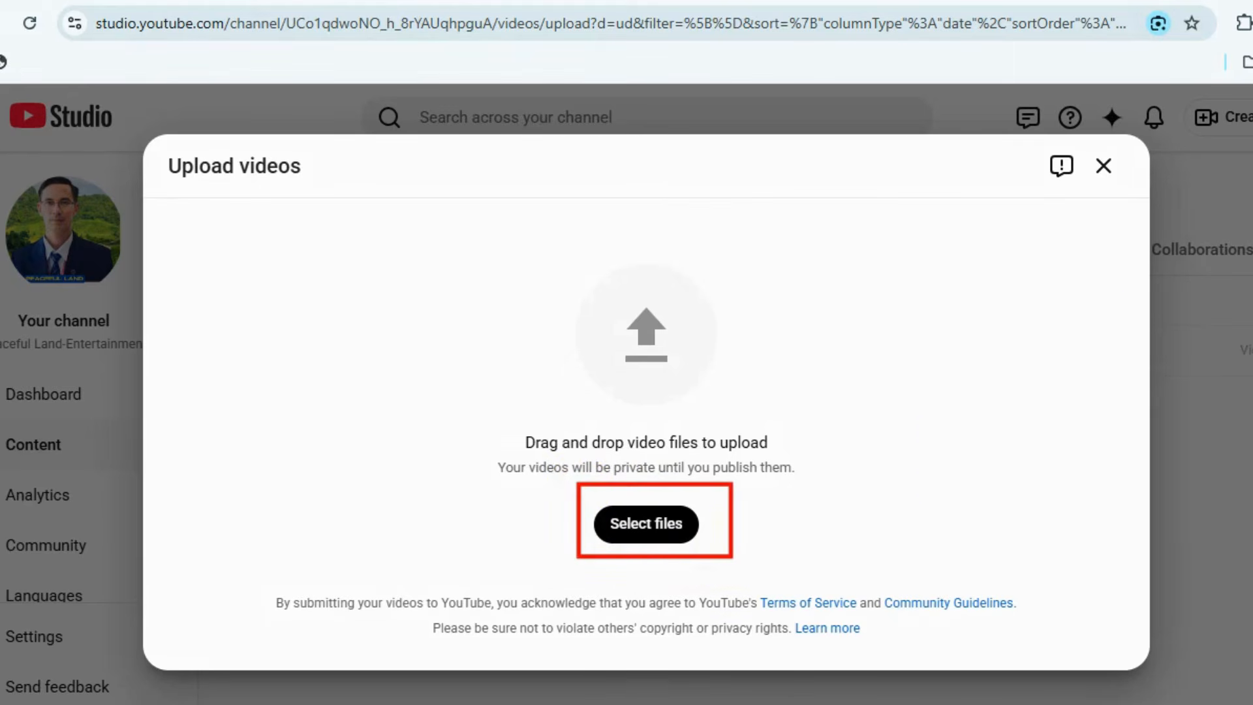
pyautogui.press('Escape')
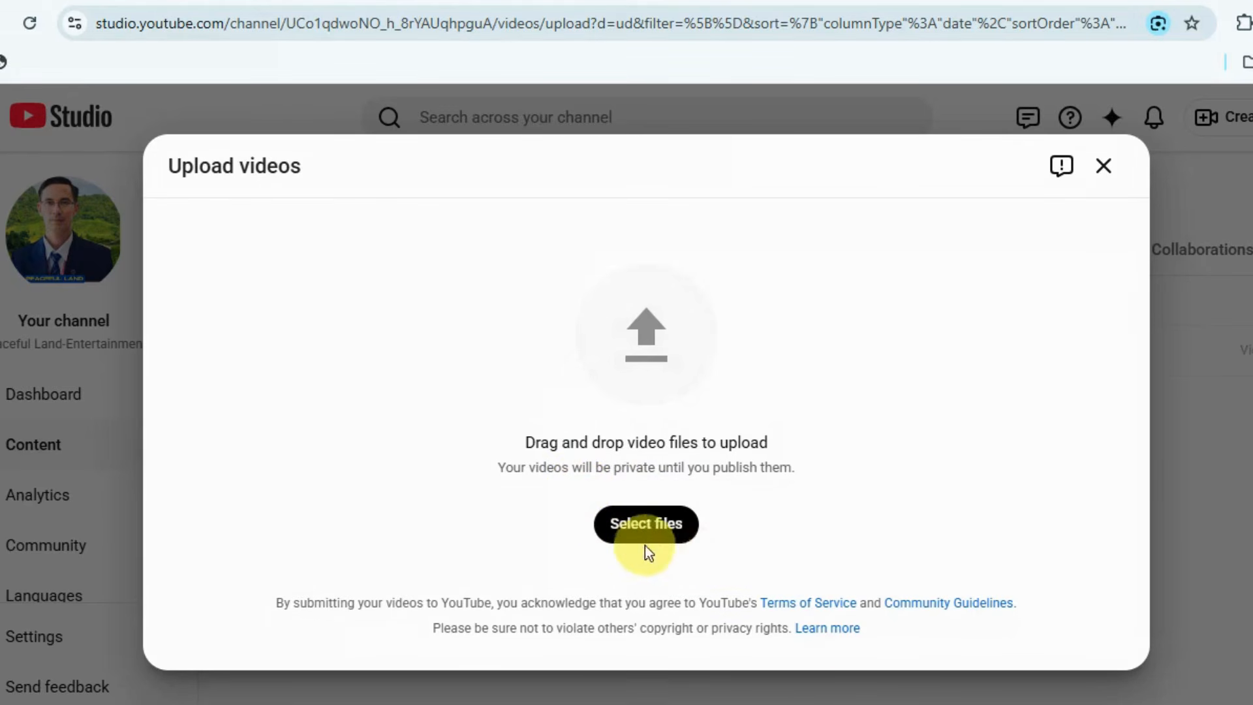
# Upload the video file ဟင်္သာတထွန်းရင်ရဲ့သီချင်းကောင်း(ဆုထူးမြတ်ပန်ရွယ်) from the Downloads folder.
pyautogui.click(641, 532)
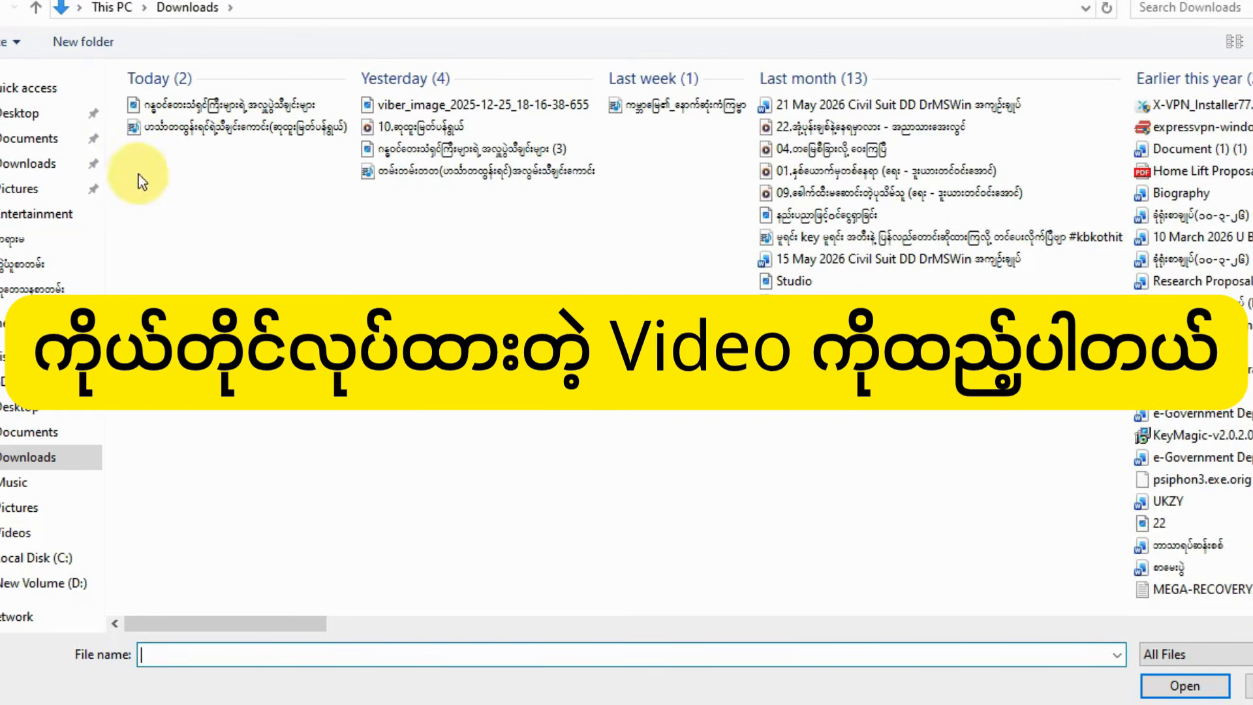
pyautogui.click(135, 104)
pyautogui.click(142, 129)
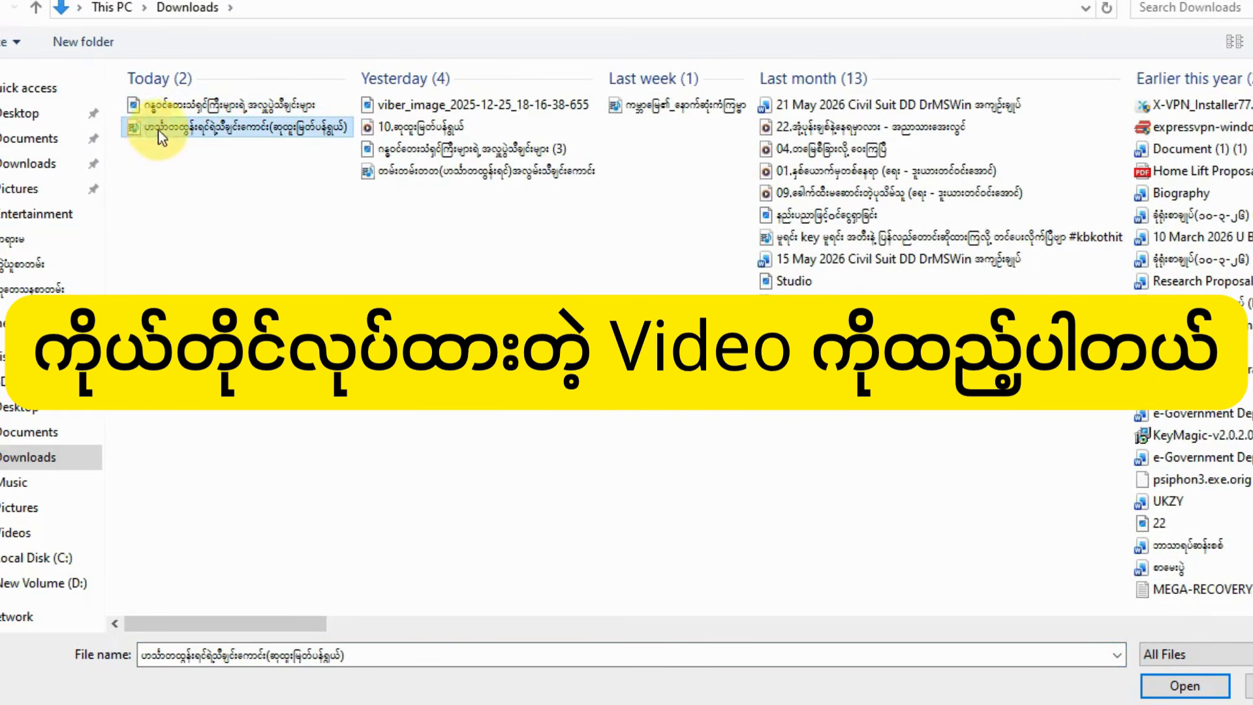
pyautogui.click(1185, 686)
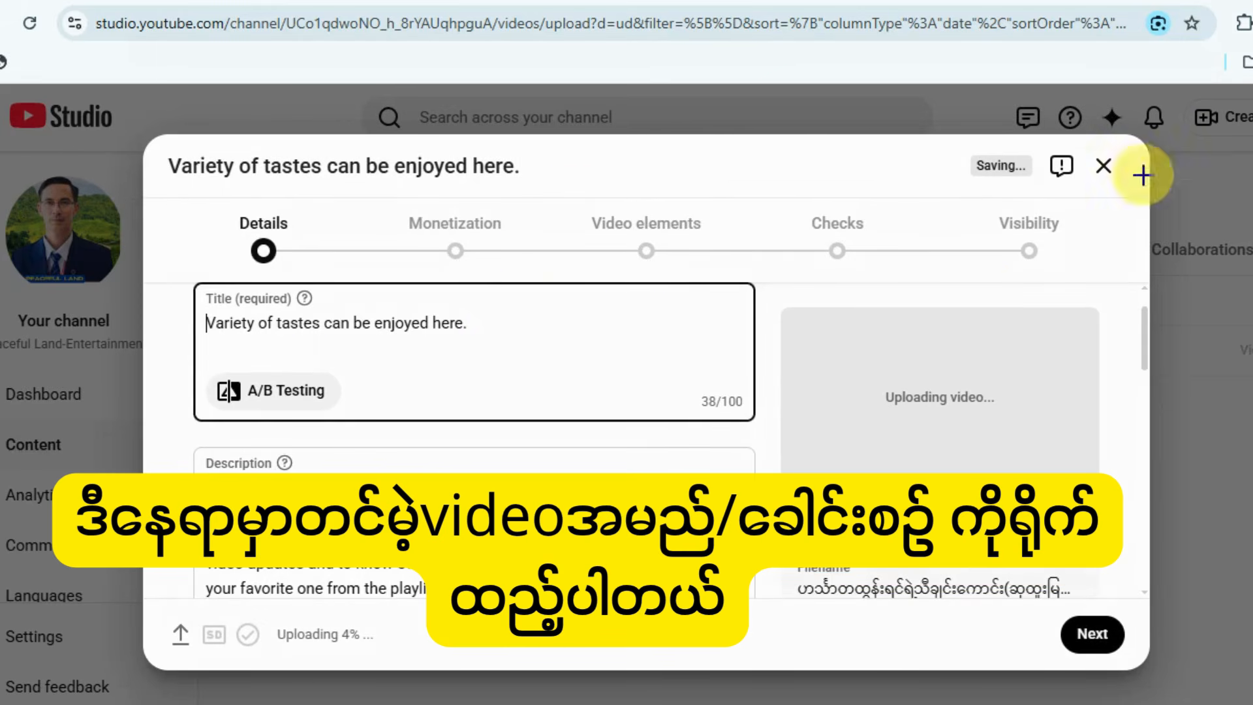
# Replace the default video title with ဟင်္သာတထွန်းရင်ရဲ့သီချင်းကောင်း(ဆုထူးမြတ်ပန်ရွယ်).
pyautogui.moveTo(197, 300)
pyautogui.mouseDown()
pyautogui.moveTo(210, 316)
pyautogui.moveTo(506, 359)
pyautogui.mouseUp()
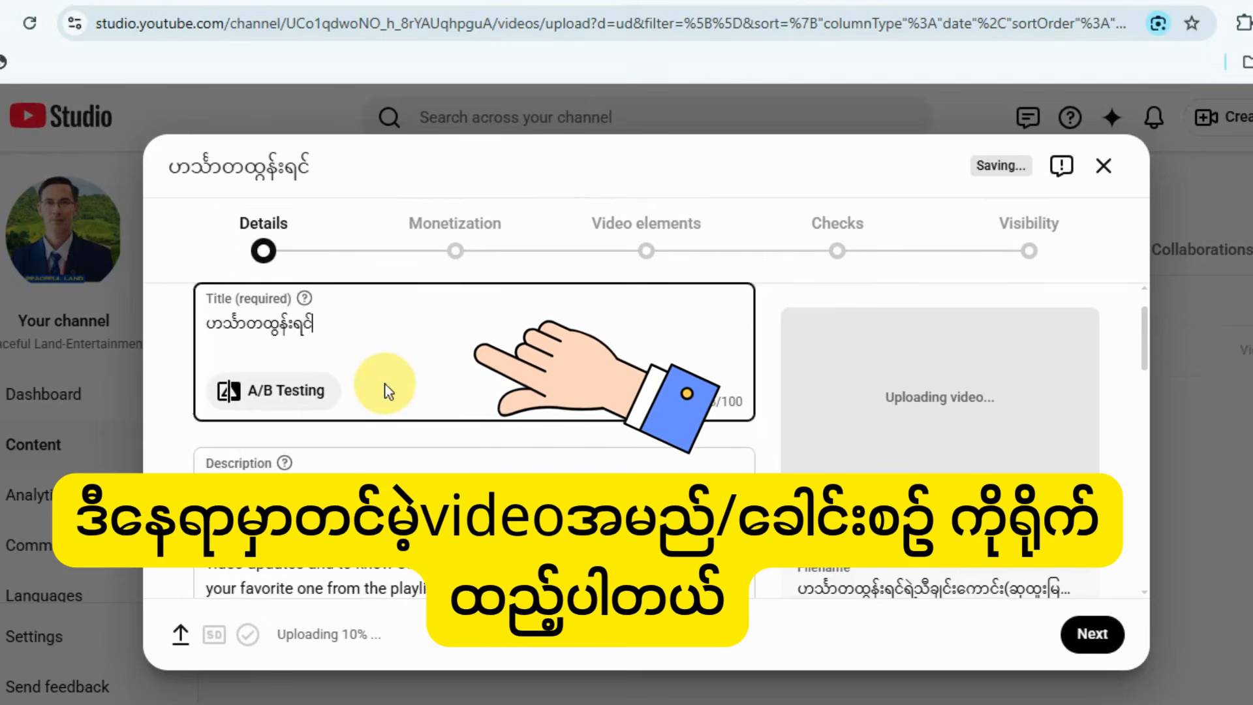
pyautogui.write('ရဲ့')
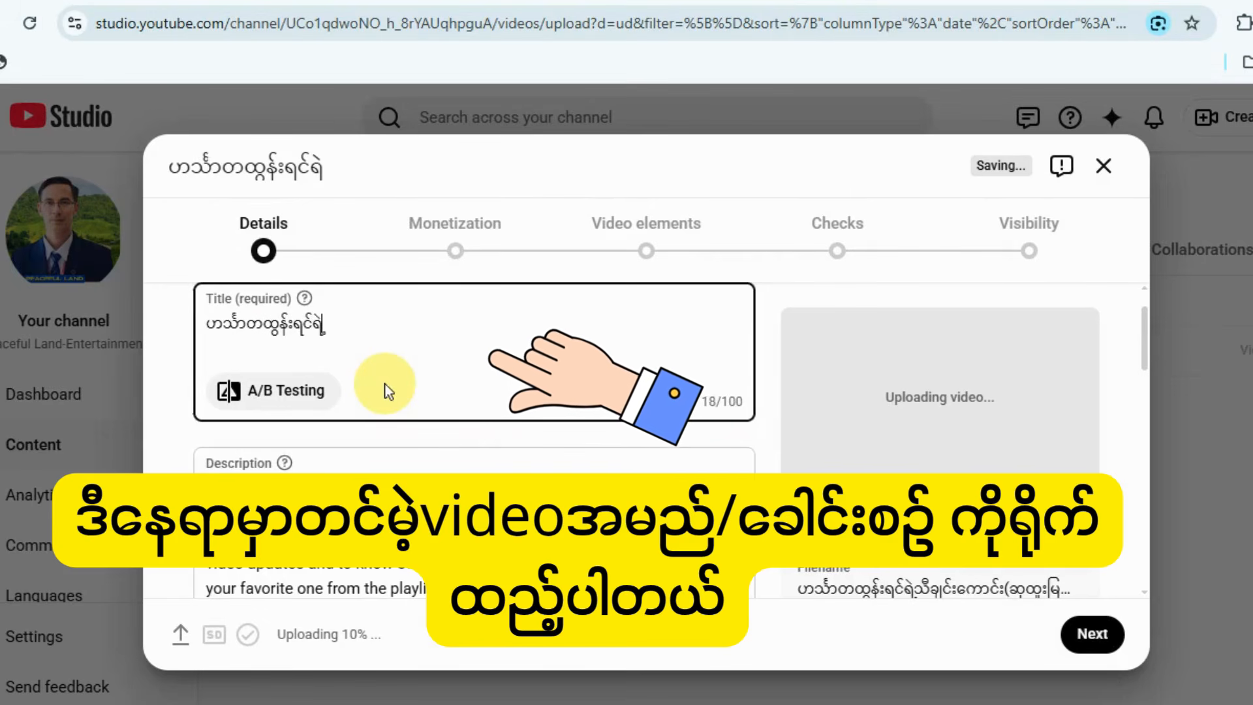
pyautogui.write('သီချင်းကောင်း(ဆုထူးမြတ်')
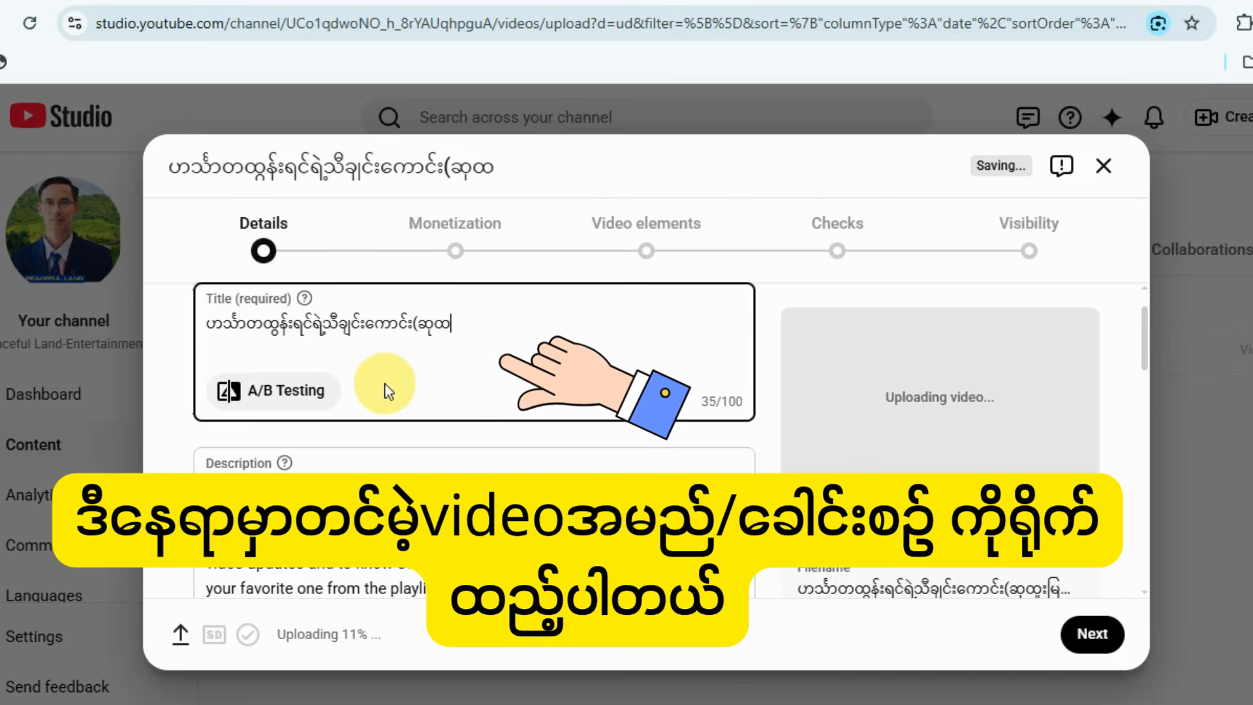
pyautogui.write('ပန်ရွယ်)')
# Replace the description with the prepared Word text, its opening reading မြန်မာသံစဉ်ချစ်သူများအတွက် တေးသံရှင်ကြီးဟင်္သာတထွန်းရင်ကိုဂါရဝပြုလျက်တင်ဆက်ပေးလိုက်ပါတယ်ခင်ဗျာ။.
pyautogui.scroll(-2, 424, 433)
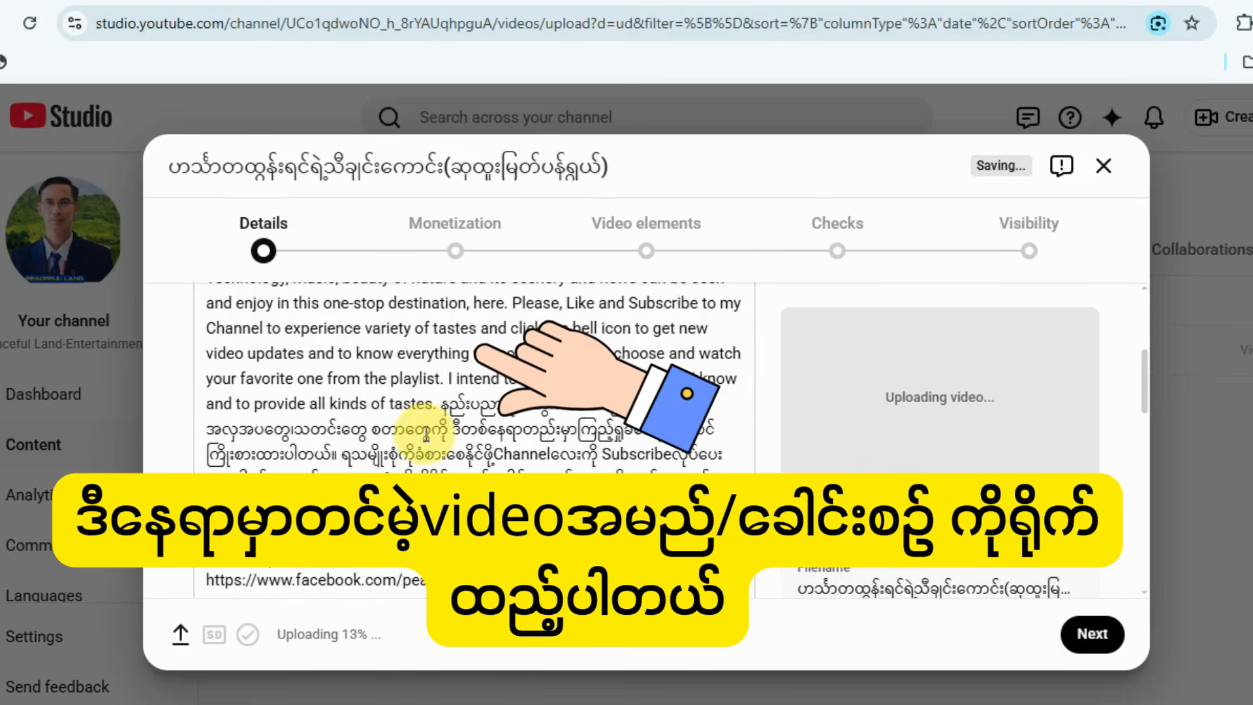
pyautogui.scroll(1, 431, 433)
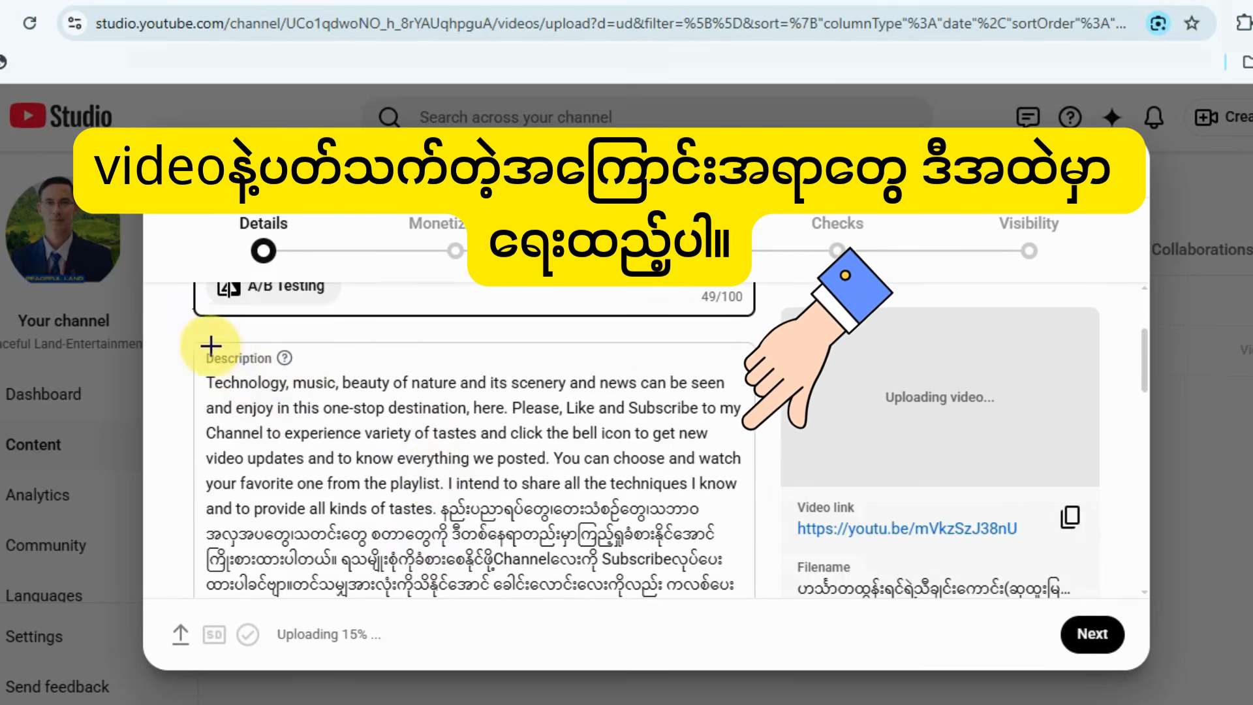
pyautogui.moveTo(202, 346)
pyautogui.mouseDown()
pyautogui.moveTo(291, 372)
pyautogui.moveTo(844, 620)
pyautogui.moveTo(753, 605)
pyautogui.mouseUp()
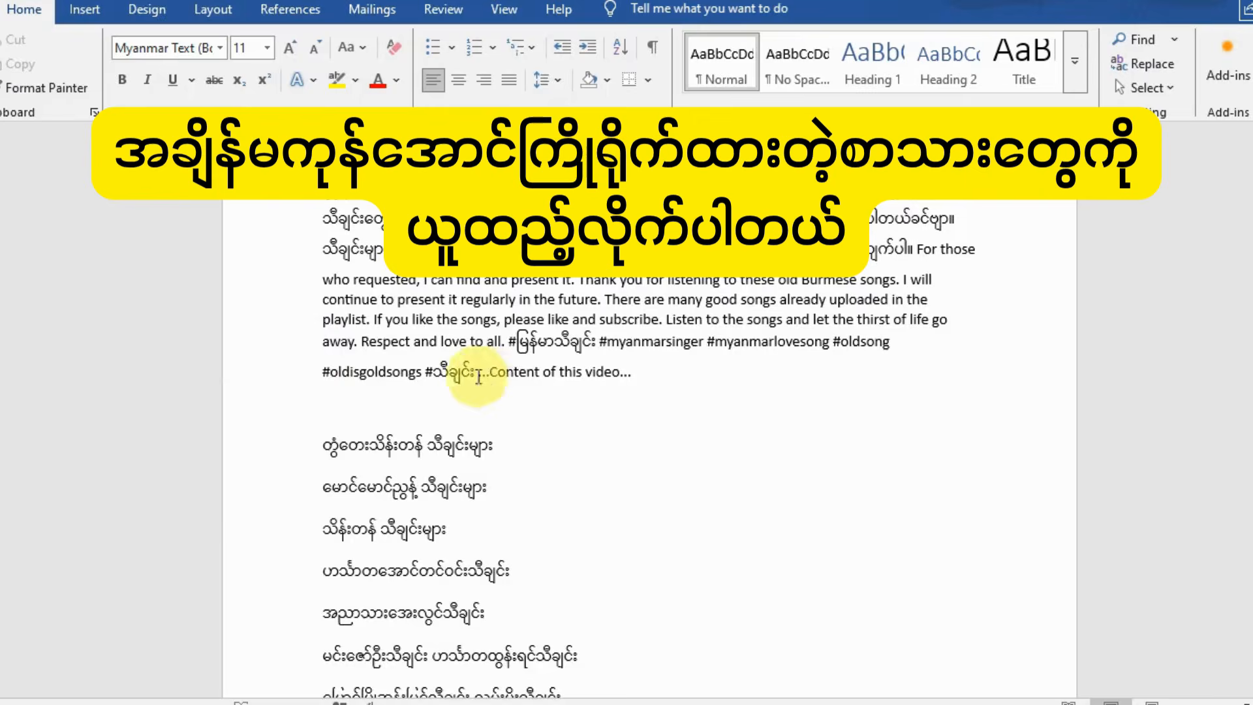
pyautogui.scroll(3, 344, 274)
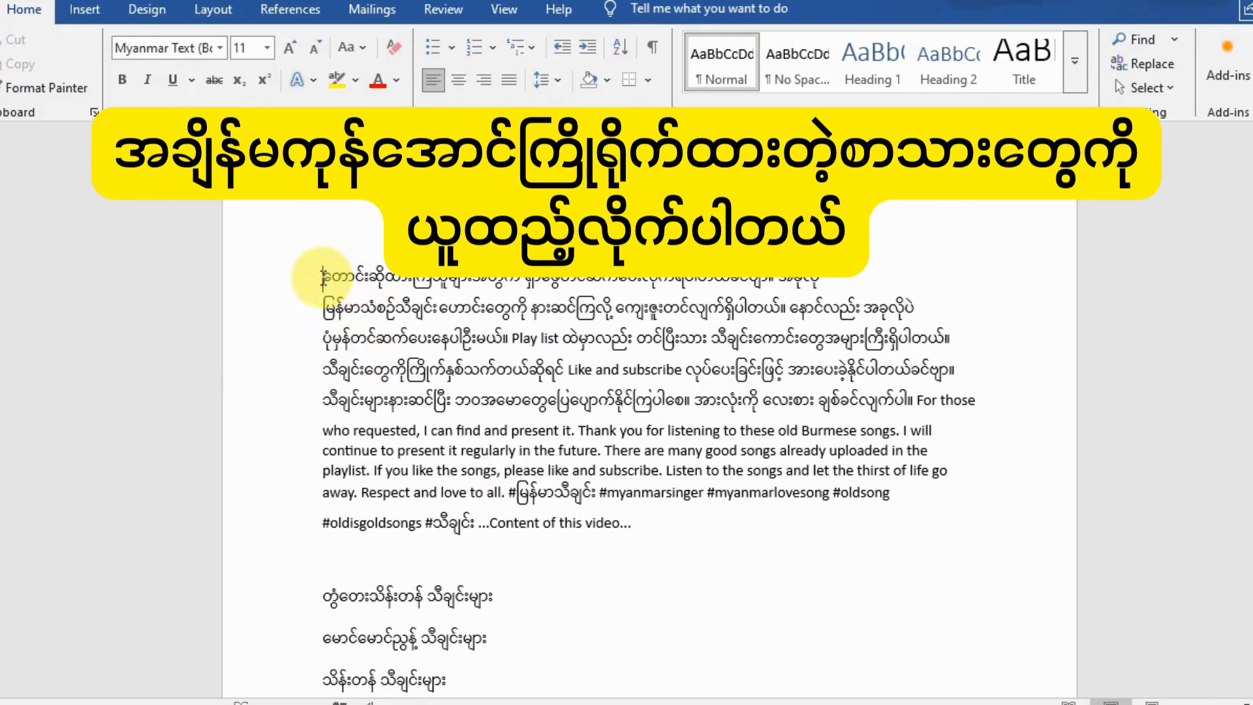
pyautogui.keyDown('shift'); pyautogui.click(476, 523); pyautogui.keyUp('shift')
pyautogui.hotkey('ctrl', 'c')
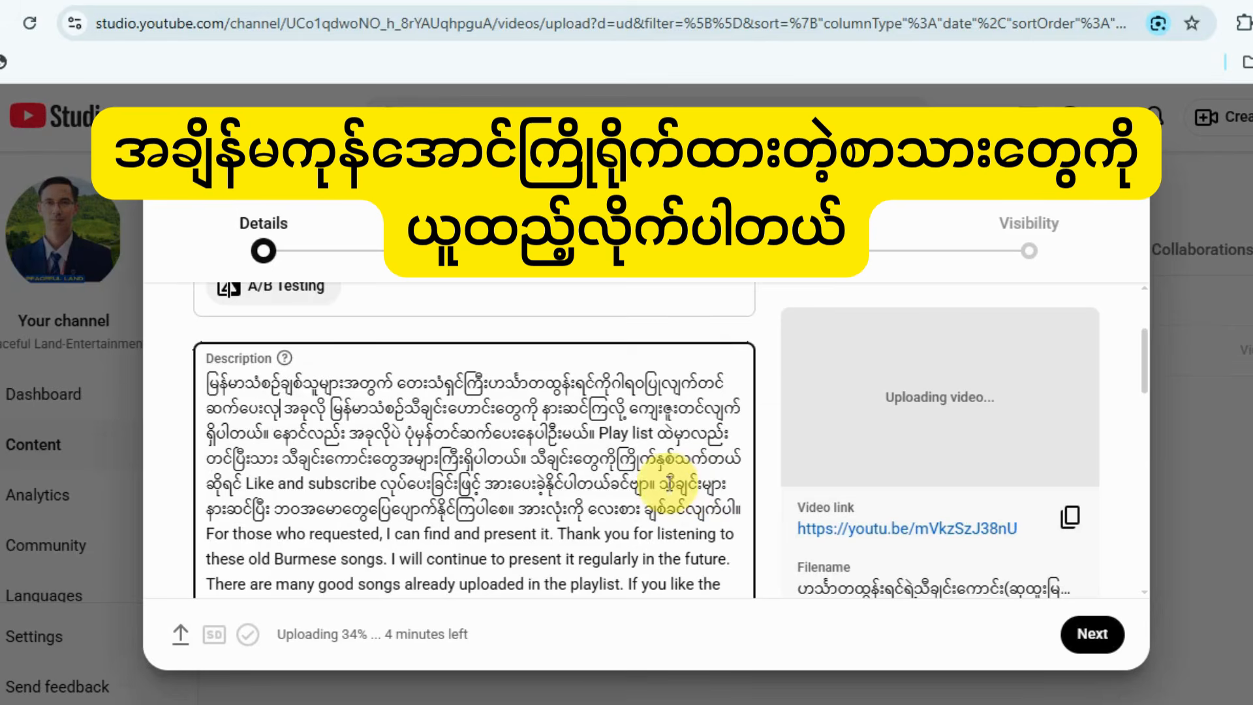
pyautogui.write('က်ပါတယ်ခင်ဗျာ။ အခုလို မြန်မာသံစဉ်သီချင်းဟောင်းတွေကို နားဆင်ကြလို့')
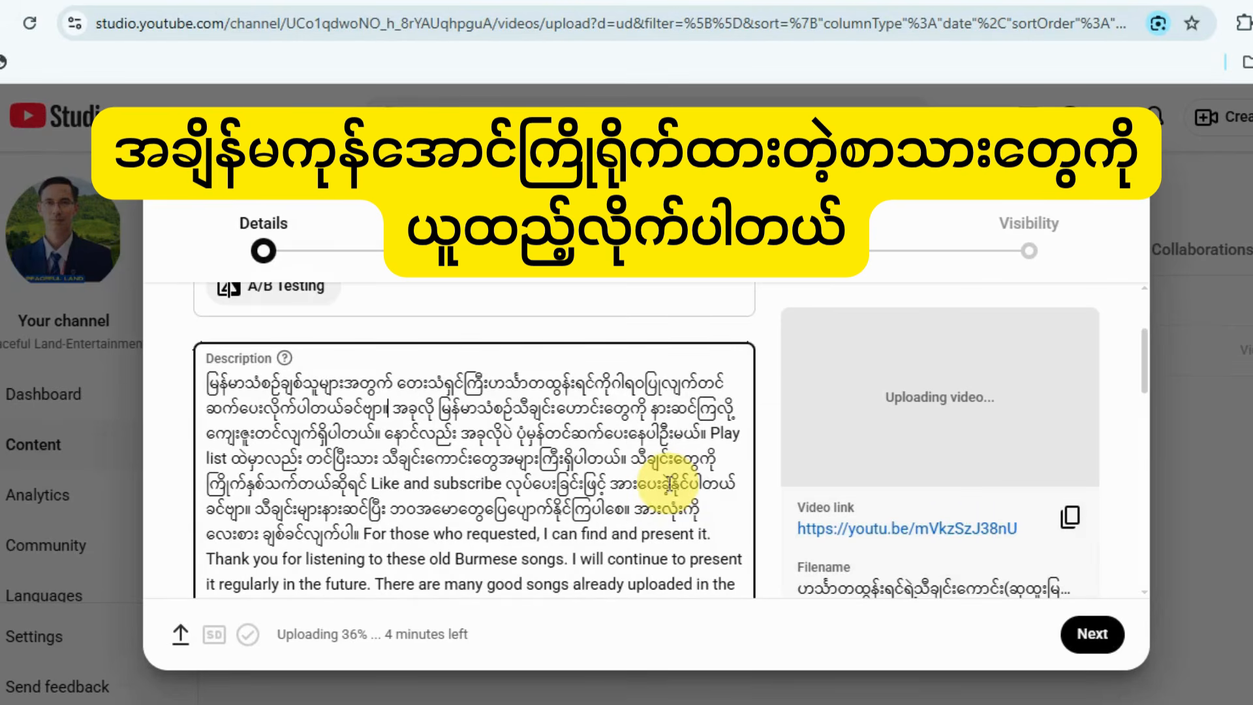
pyautogui.scroll(-5, 666, 483)
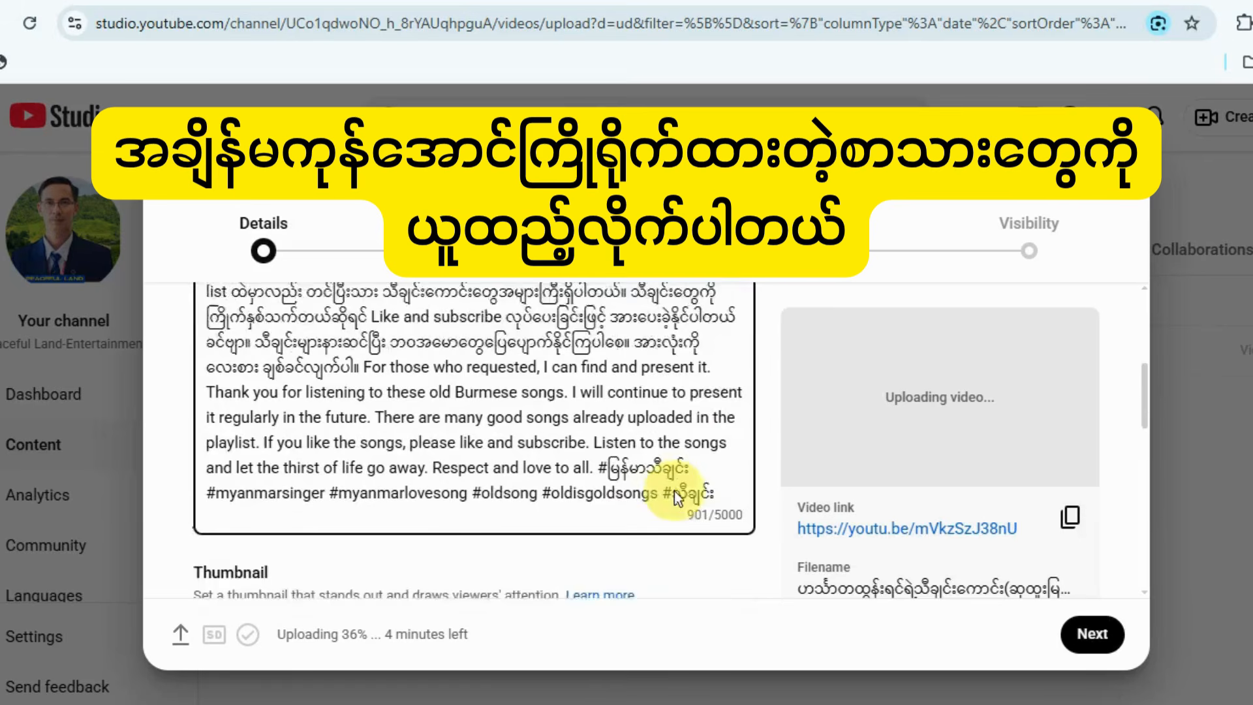
# Upload the image ဂန္ထဝင်တေးသံရှင်ကြီးများရဲ့ အလှူပွဲသီချင်းများ from the Downloads folder as the video's thumbnail.
pyautogui.scroll(-2, 306, 509)
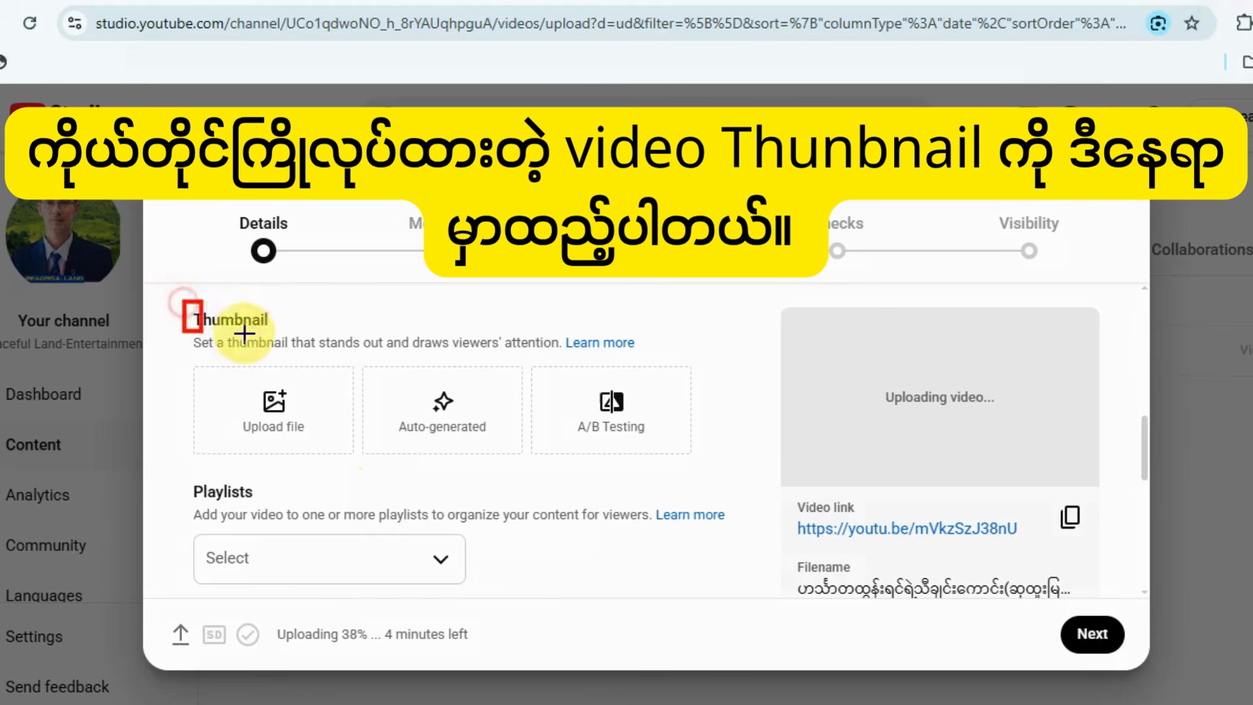
pyautogui.moveTo(225, 362); pyautogui.dragTo(331, 450)
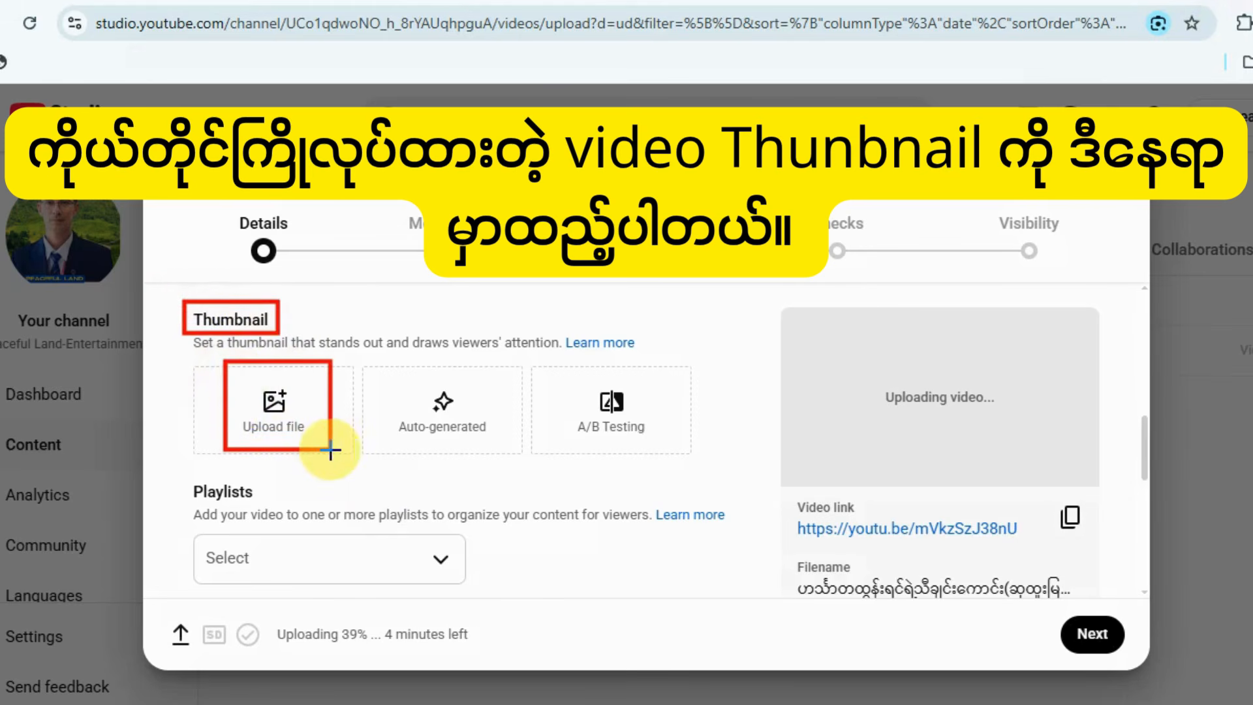
pyautogui.press('Escape')
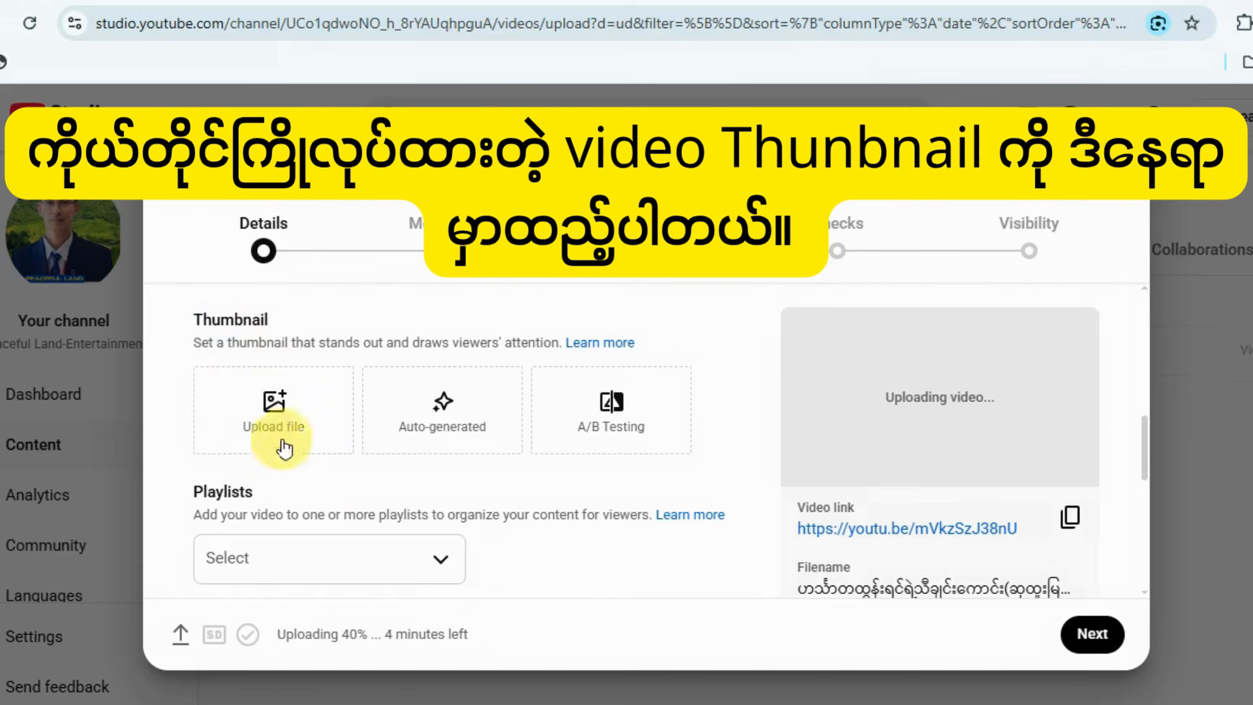
pyautogui.click(264, 417)
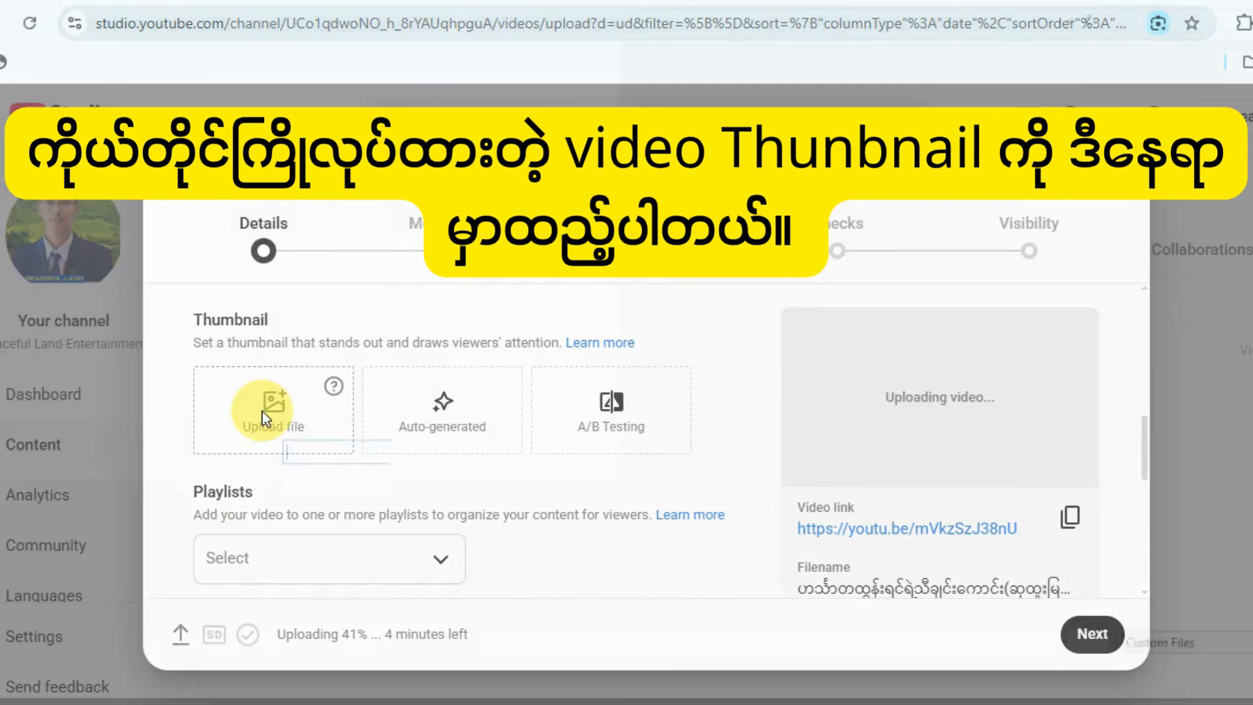
pyautogui.click(140, 103)
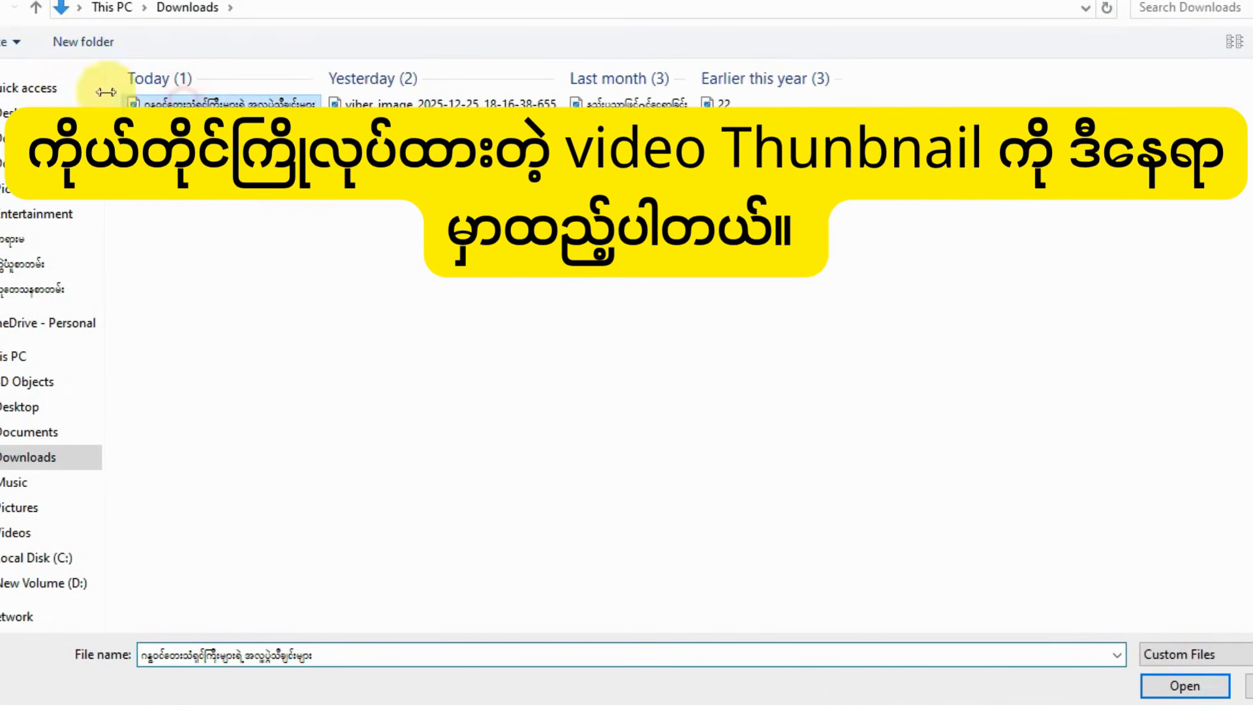
pyautogui.click(1182, 685)
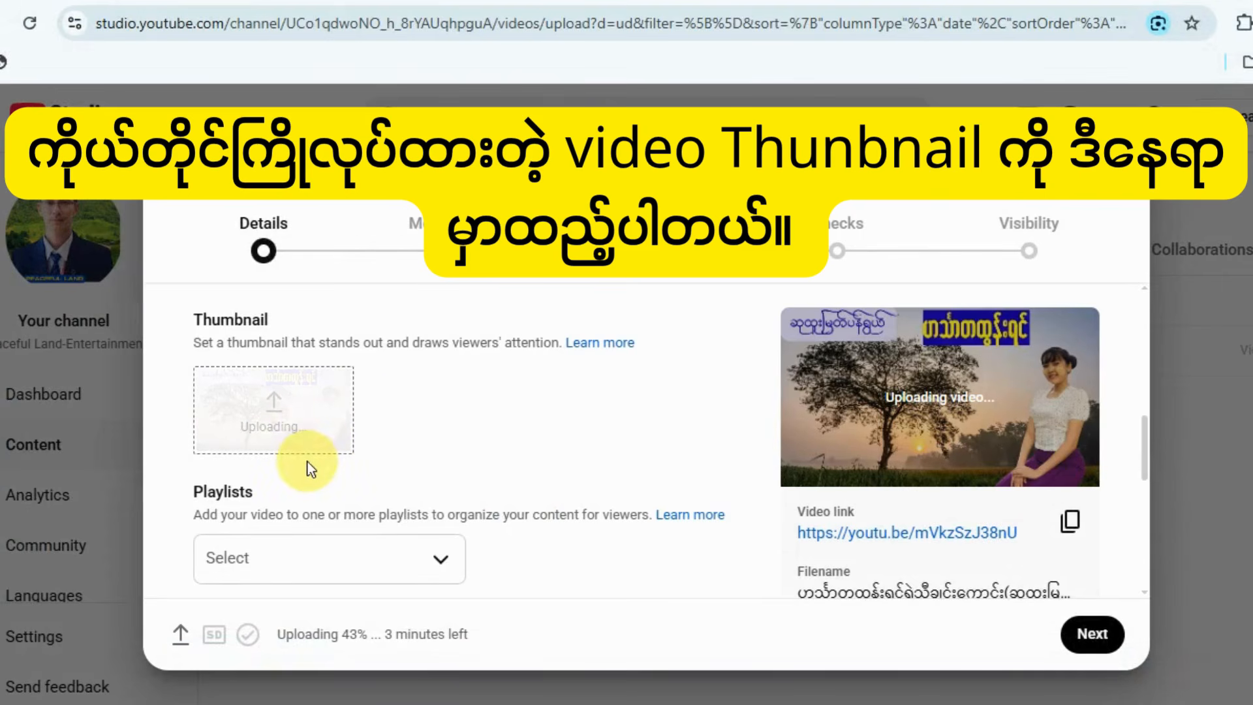
# Add the video to the playlist ဟင်္သာတထွန်းရင် ရဲ့မြန်မာသံစဉ် သီချင်းကောင်းများ.
pyautogui.scroll(-2, 311, 469)
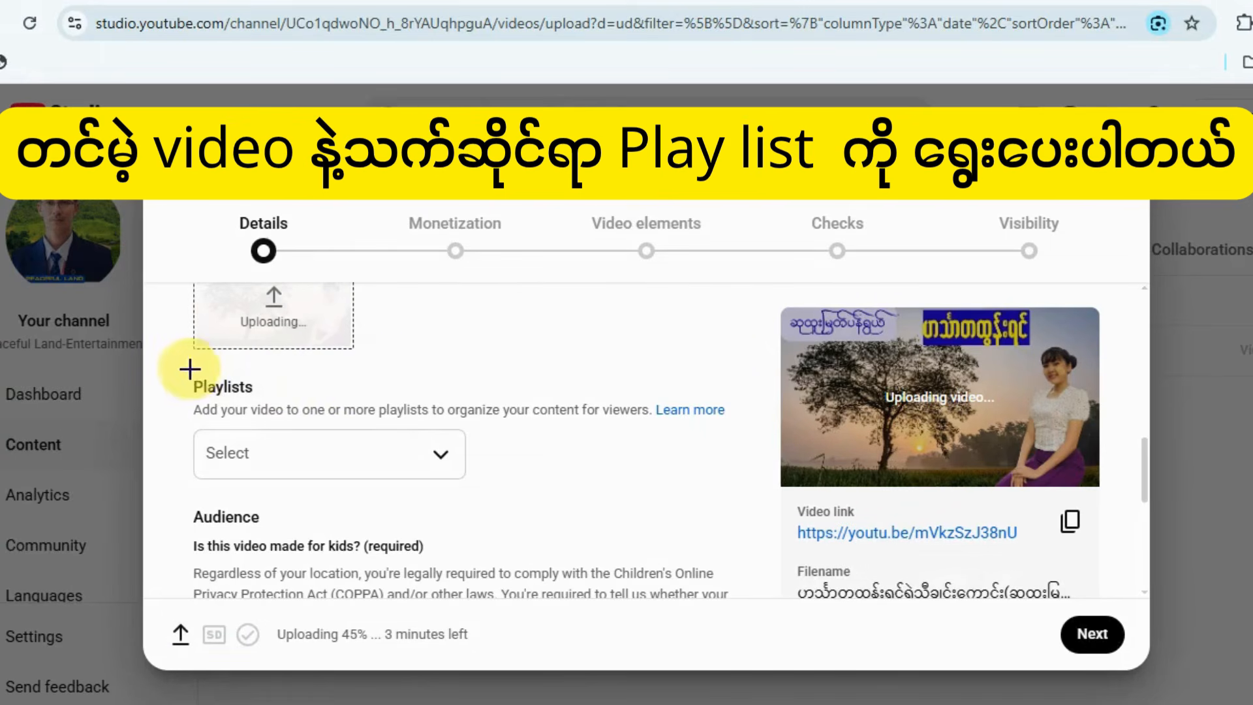
pyautogui.moveTo(256, 463)
pyautogui.mouseDown()
pyautogui.moveTo(481, 481)
pyautogui.moveTo(476, 491)
pyautogui.mouseUp()
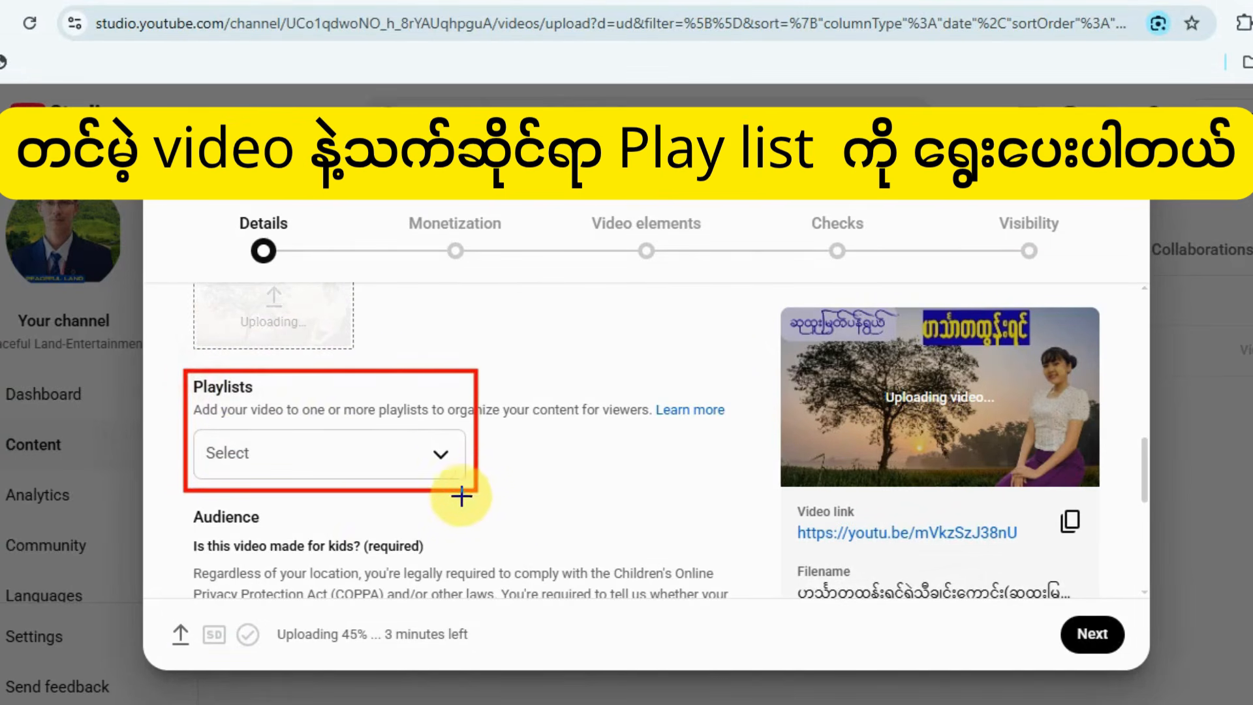
pyautogui.press('Escape')
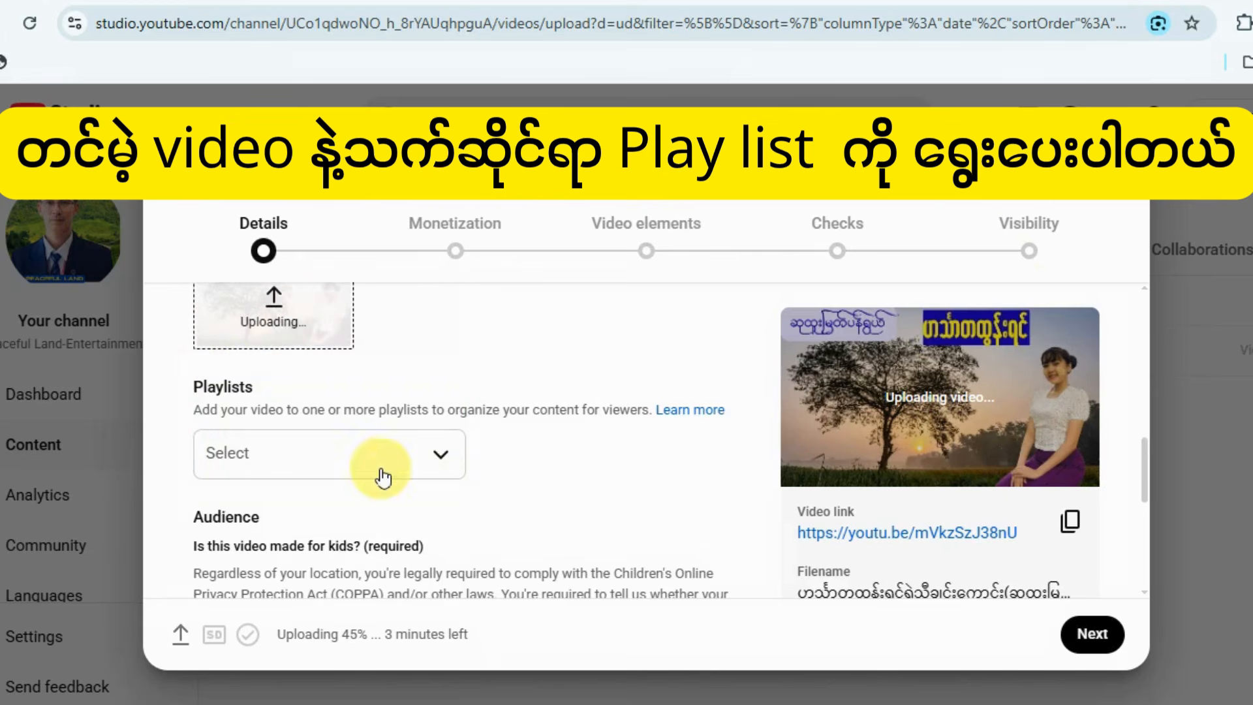
pyautogui.click(441, 457)
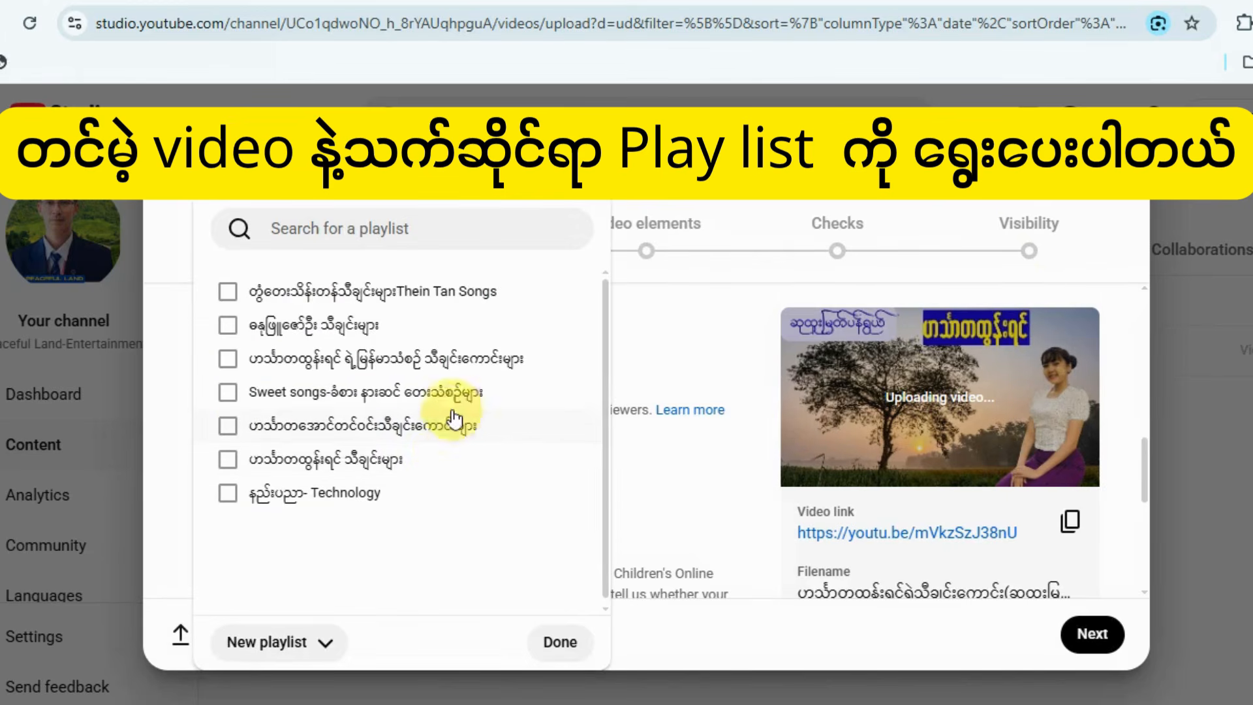
pyautogui.click(224, 364)
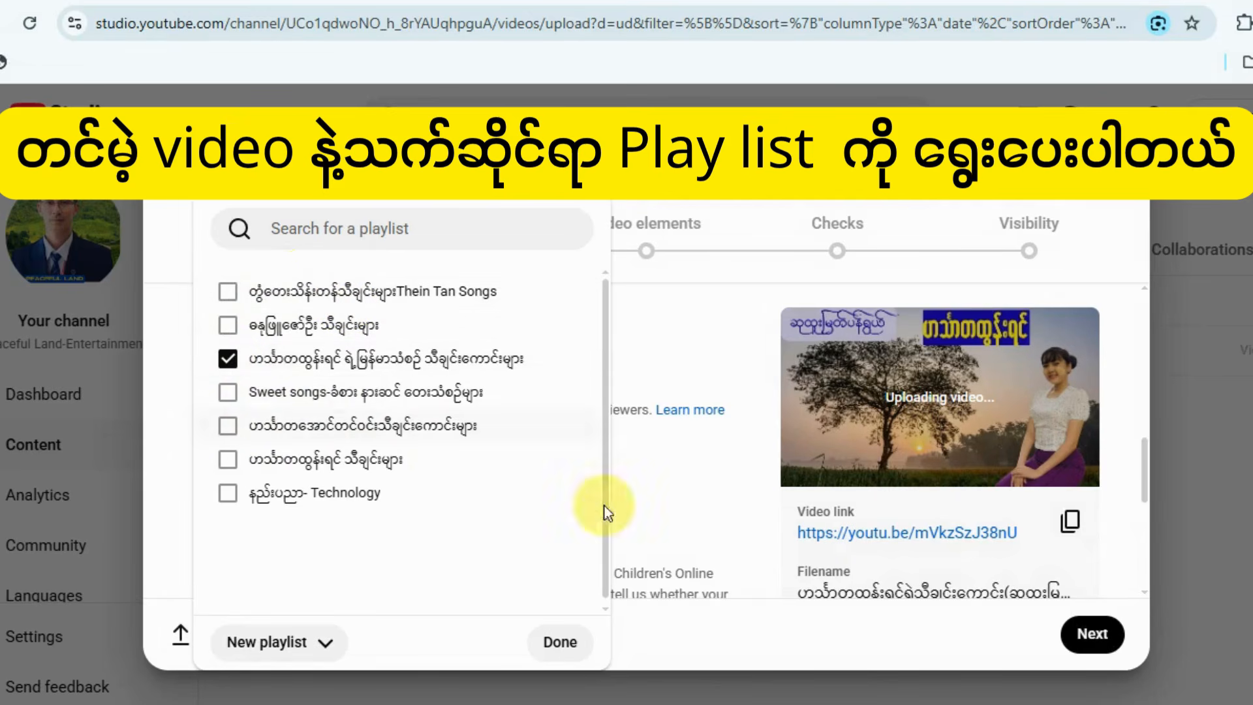
pyautogui.click(558, 653)
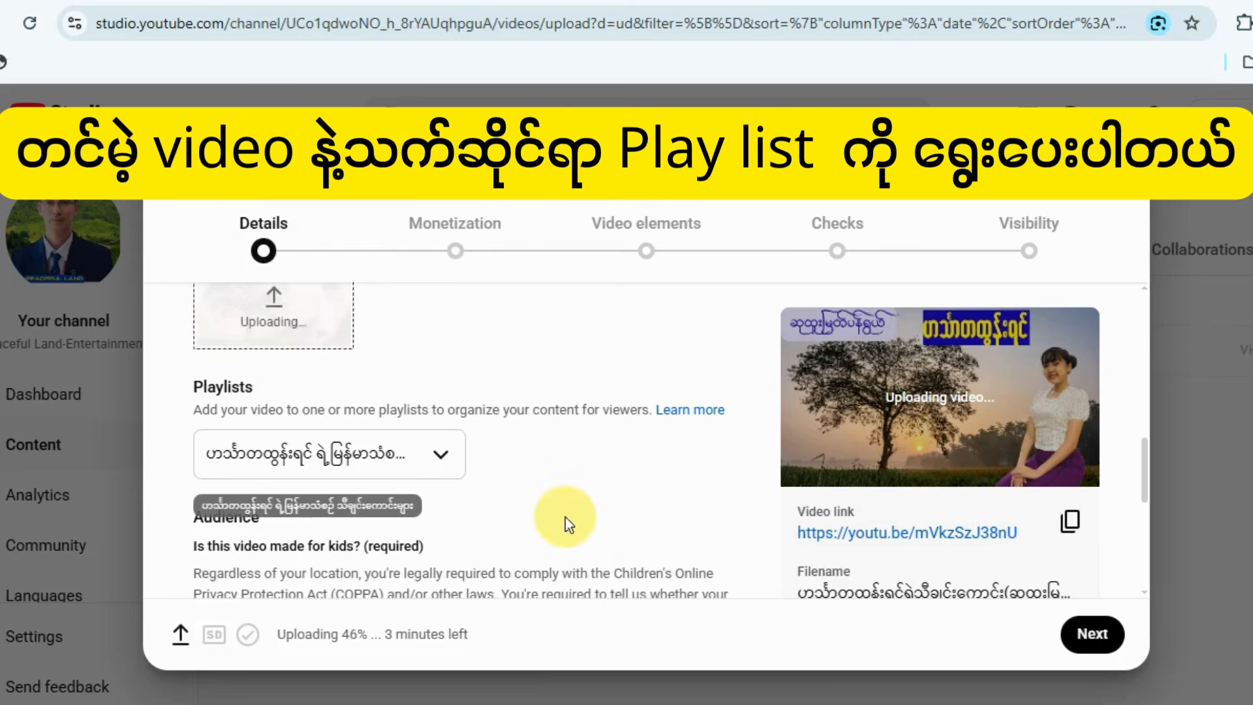
# Expand the additional video settings below the audience section and answer Yes to the AI use question.
pyautogui.scroll(-3, 561, 503)
pyautogui.scroll(-3, 544, 446)
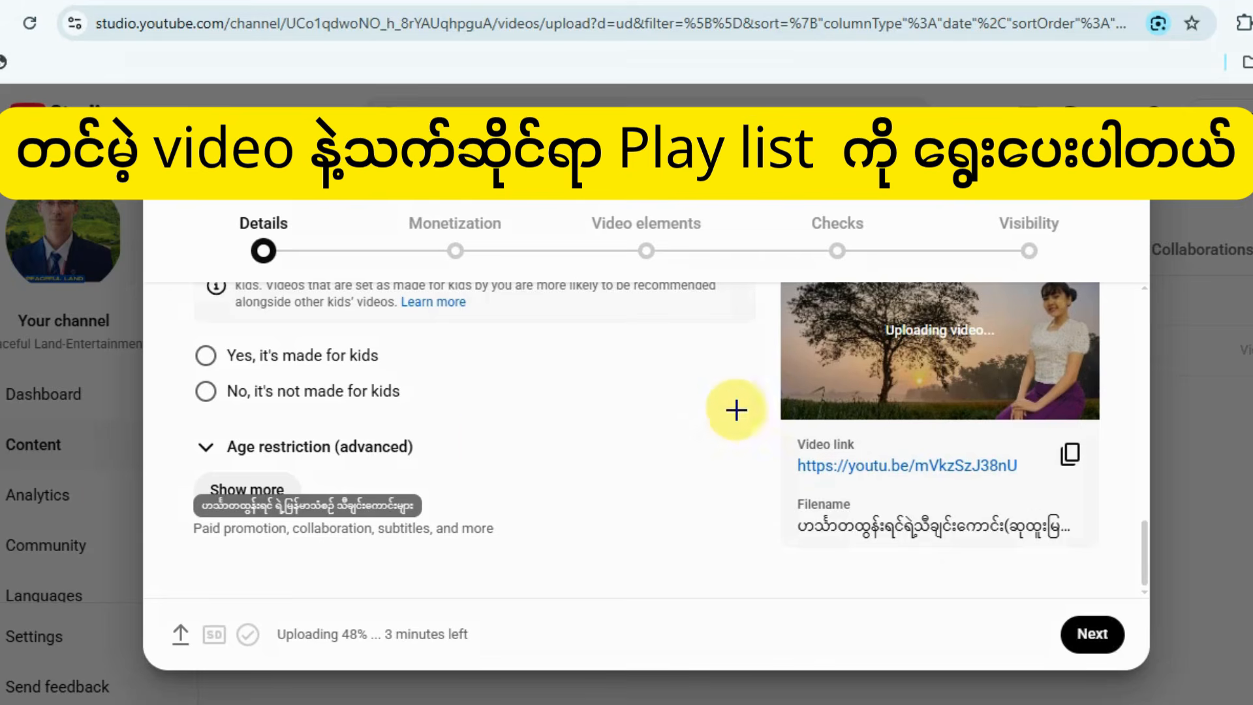
pyautogui.moveTo(181, 366)
pyautogui.mouseDown()
pyautogui.moveTo(190, 411)
pyautogui.moveTo(429, 425)
pyautogui.mouseUp()
pyautogui.press('Escape')
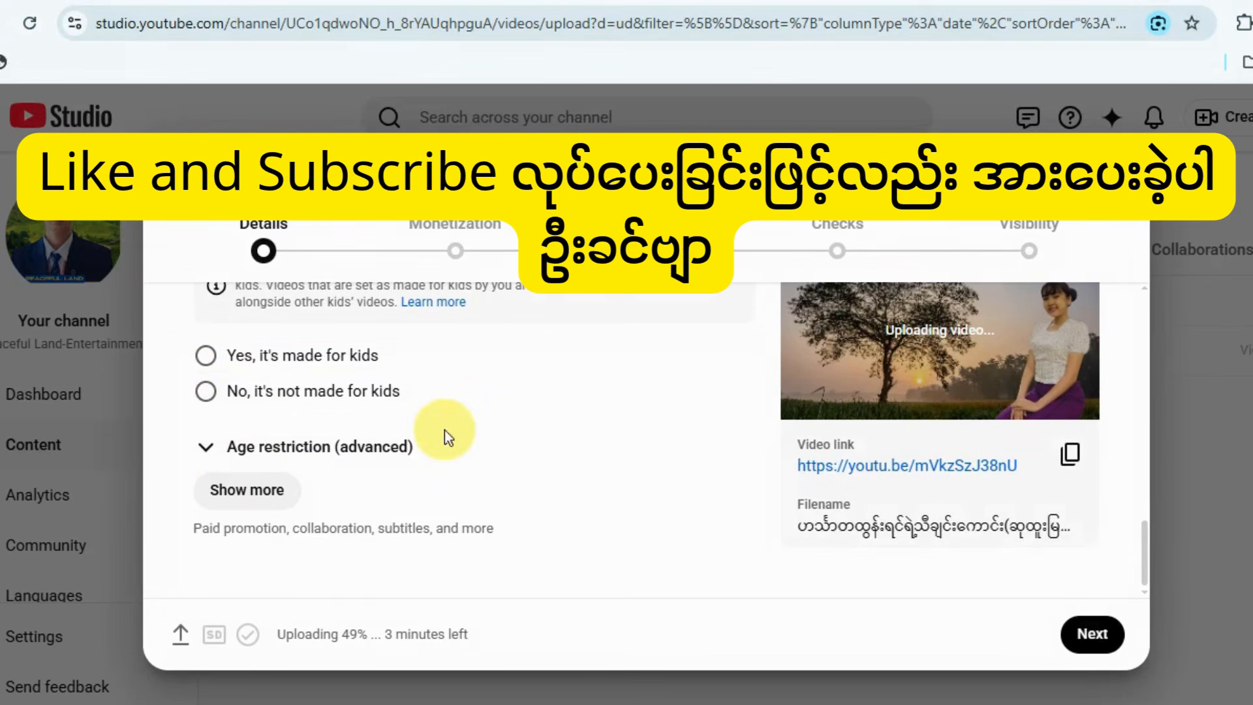
pyautogui.click(274, 493)
pyautogui.scroll(-5, 389, 486)
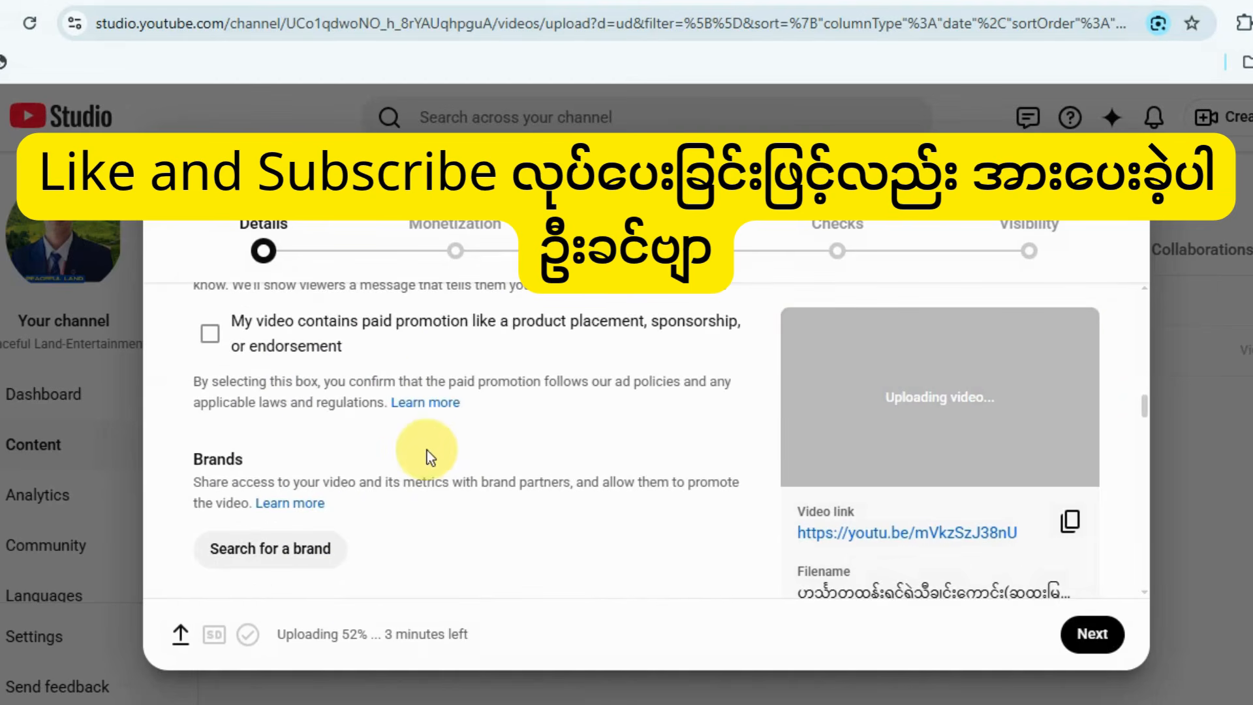
pyautogui.scroll(-3, 427, 450)
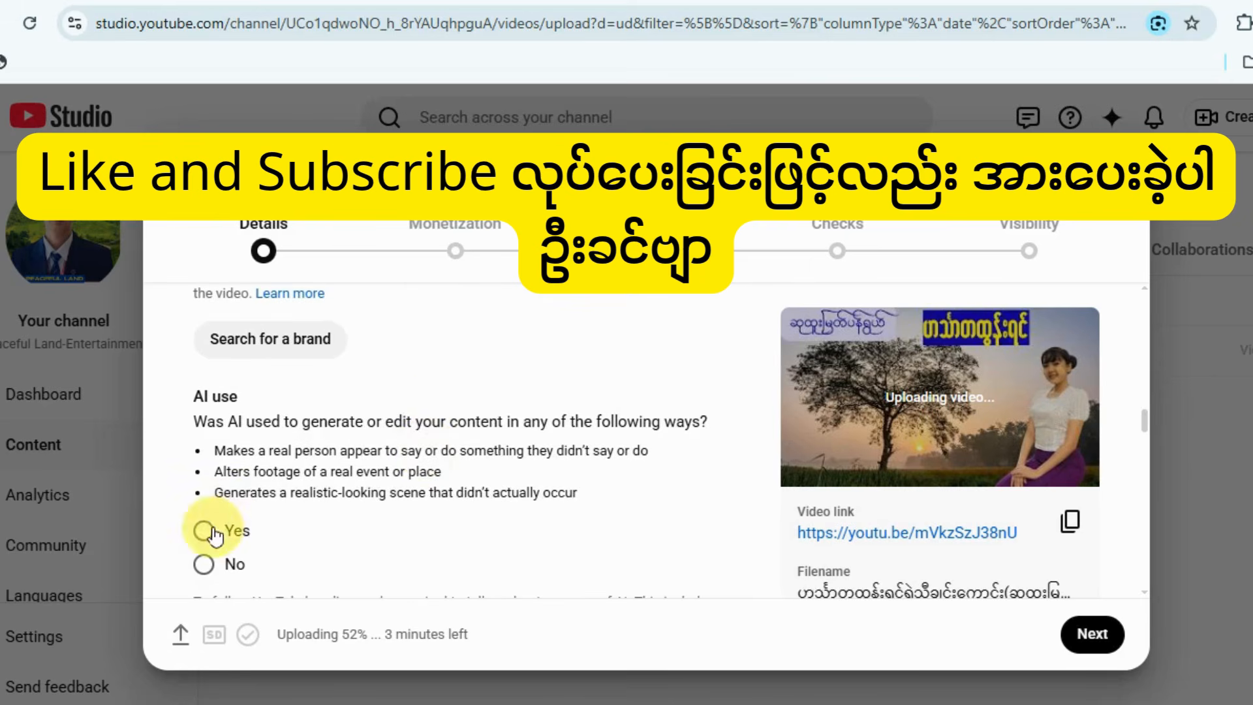
pyautogui.click(204, 531)
# Toggle the option that allows automatic chapters and key moments for the video.
pyautogui.scroll(-9, 340, 466)
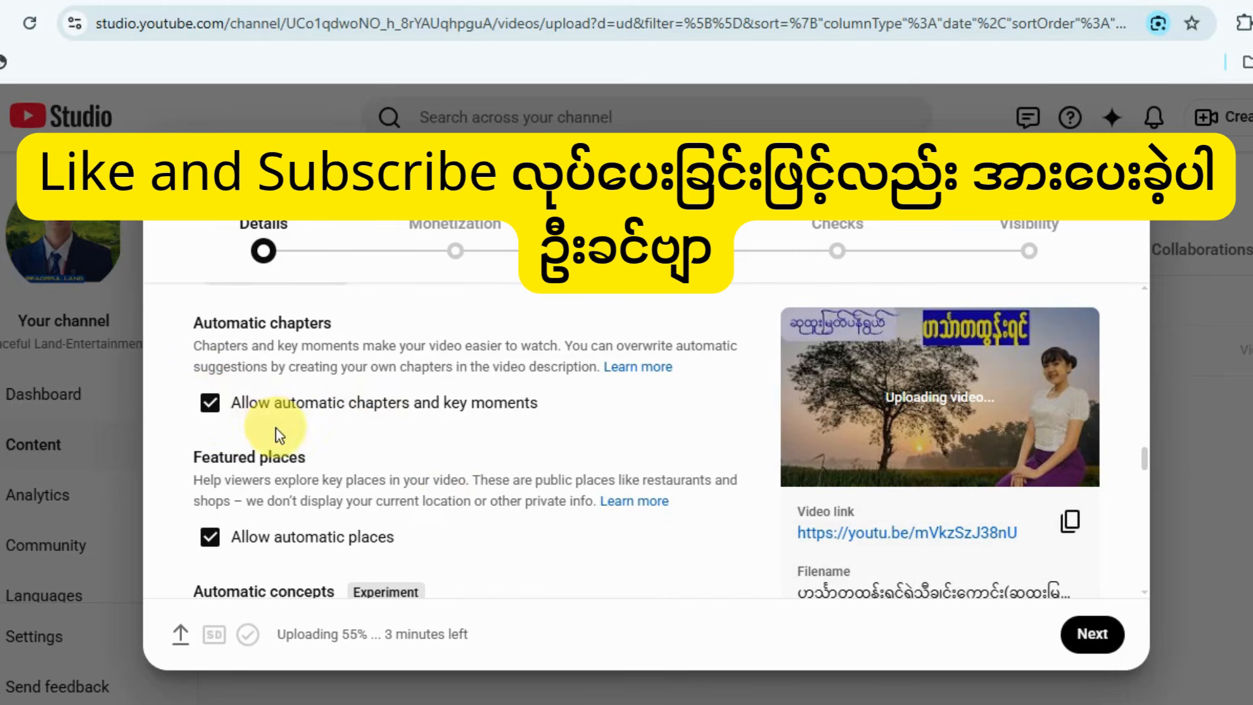
pyautogui.scroll(-4, 281, 457)
pyautogui.scroll(4, 326, 463)
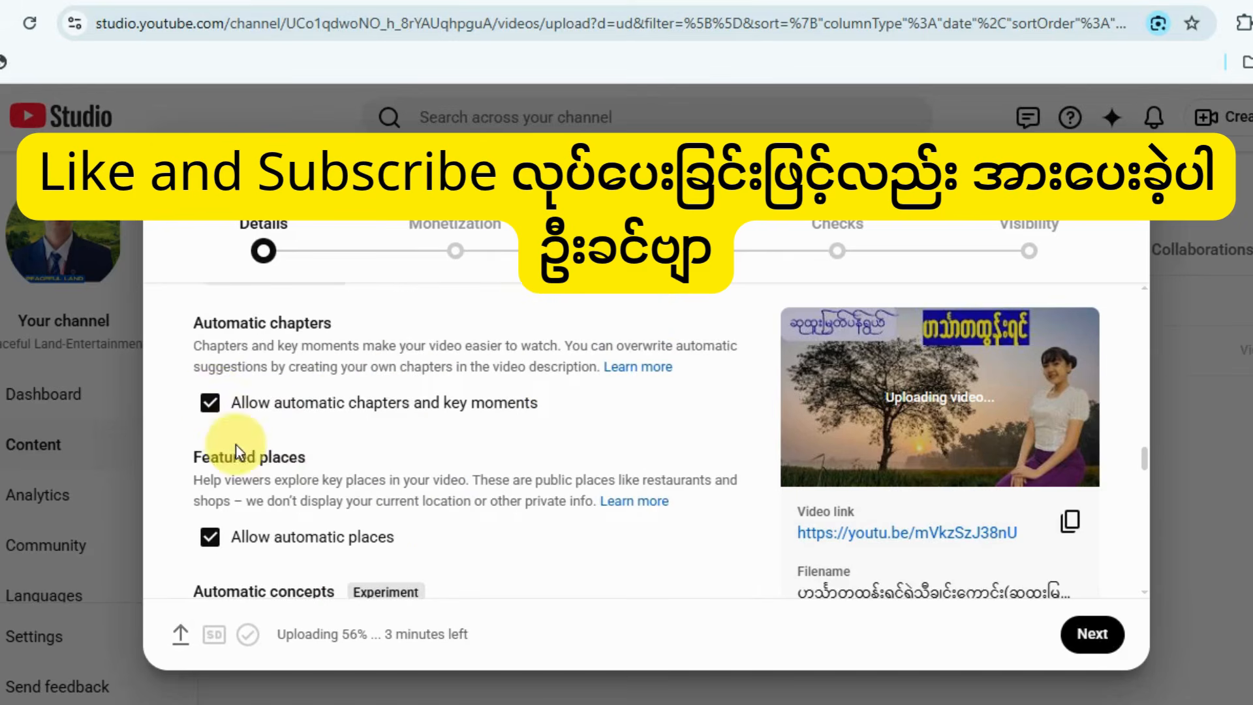
pyautogui.click(211, 403)
# Remove the Computer Lessons tag and add the tag တွံတေးသိန်းတန် သီချင်းများ, copied from the list in the Word document.
pyautogui.scroll(-10, 418, 468)
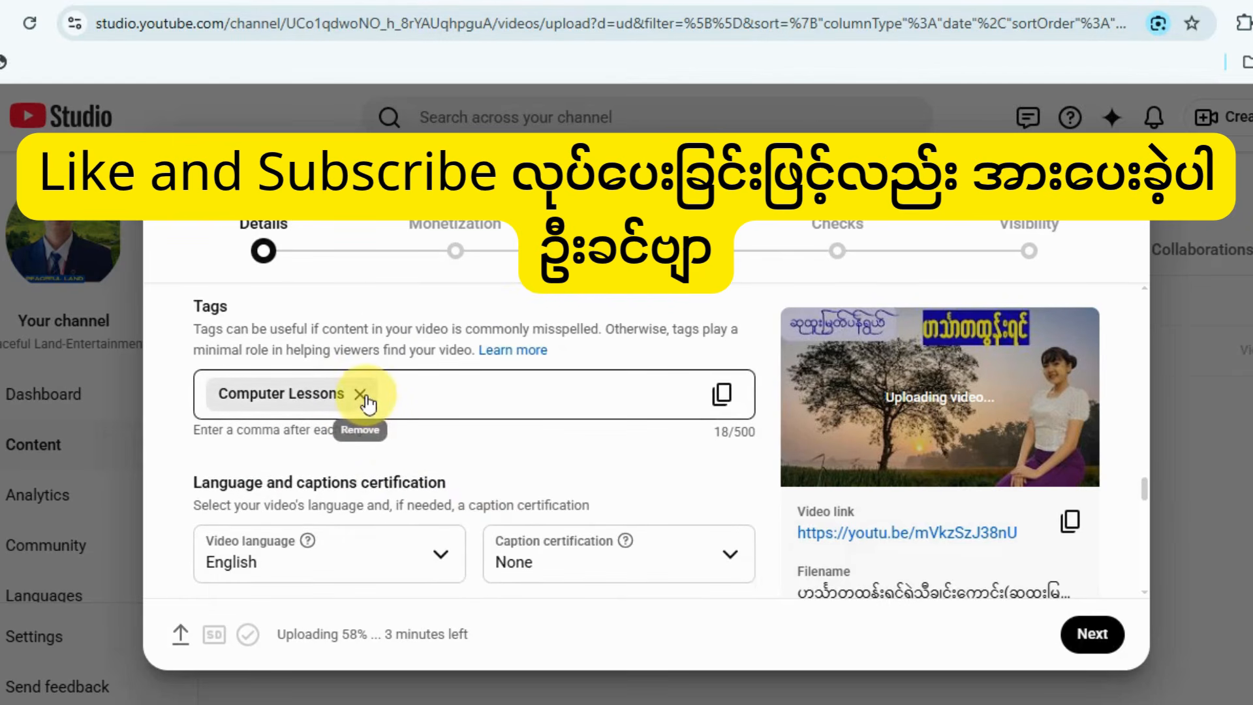
pyautogui.click(360, 394)
pyautogui.click(746, 702)
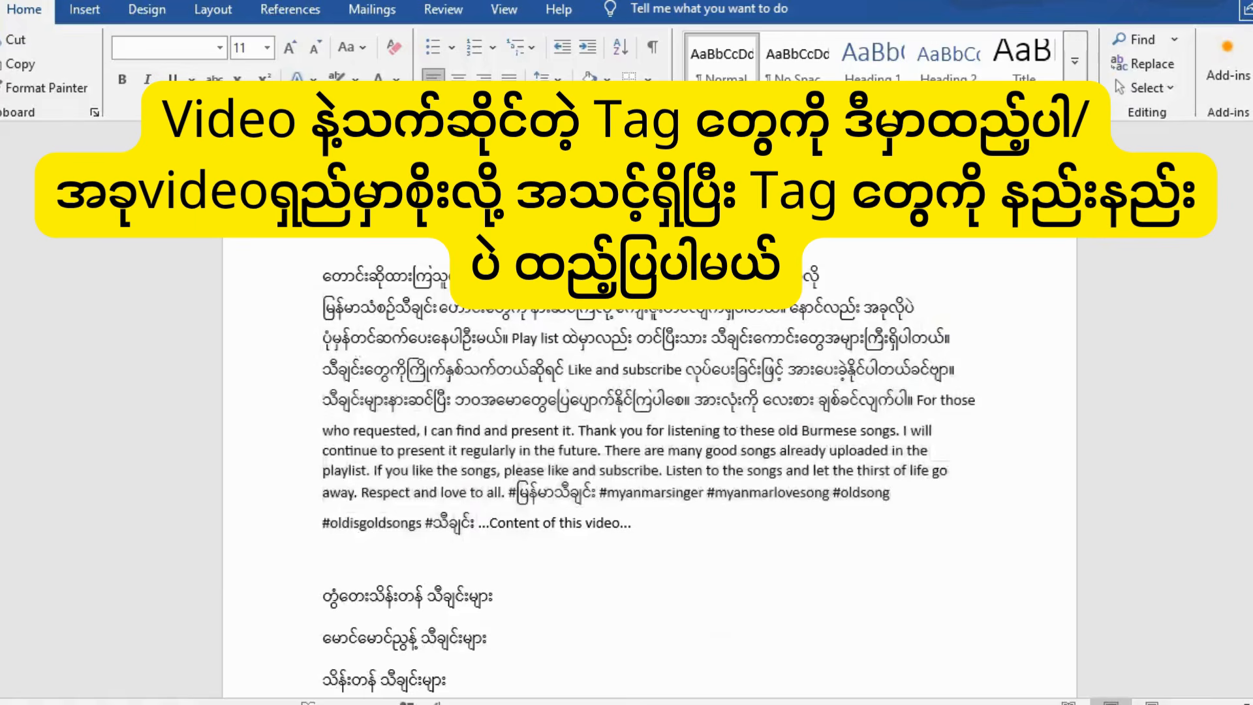
pyautogui.scroll(-2, 319, 436)
pyautogui.scroll(-1, 319, 435)
pyautogui.click(321, 449)
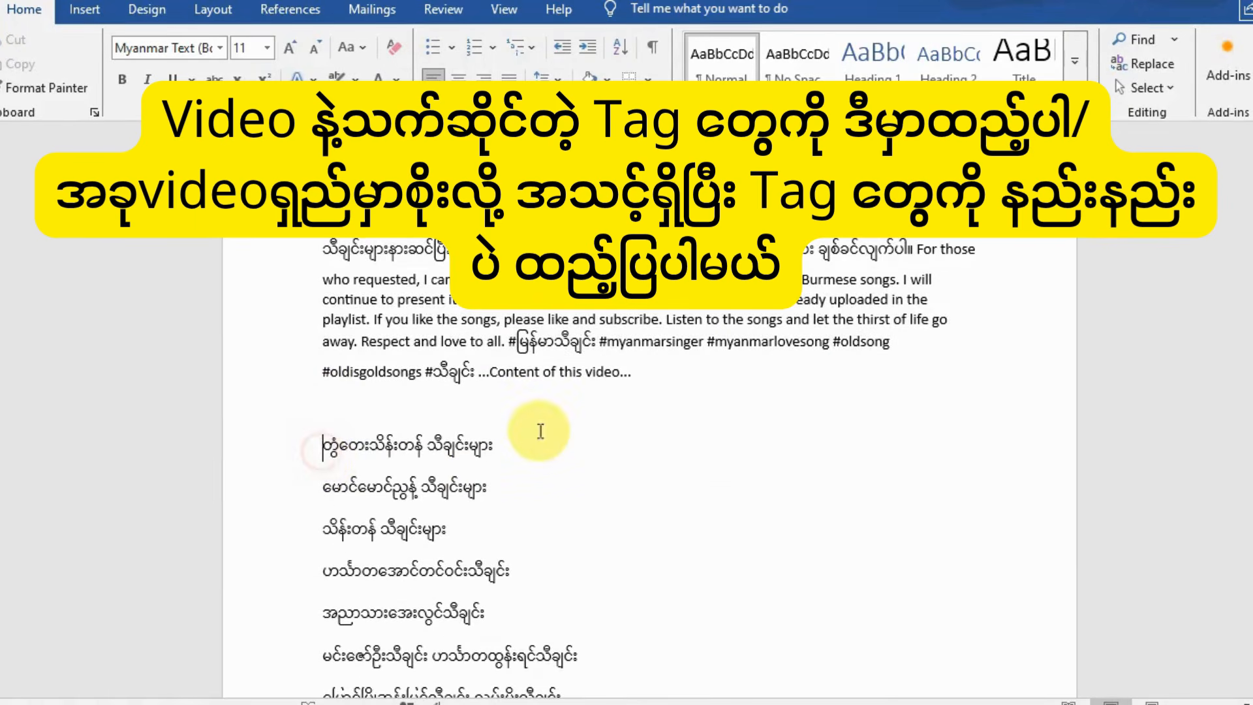
pyautogui.keyDown('shift'); pyautogui.click(500, 446); pyautogui.keyUp('shift')
pyautogui.hotkey('ctrl', 'c')
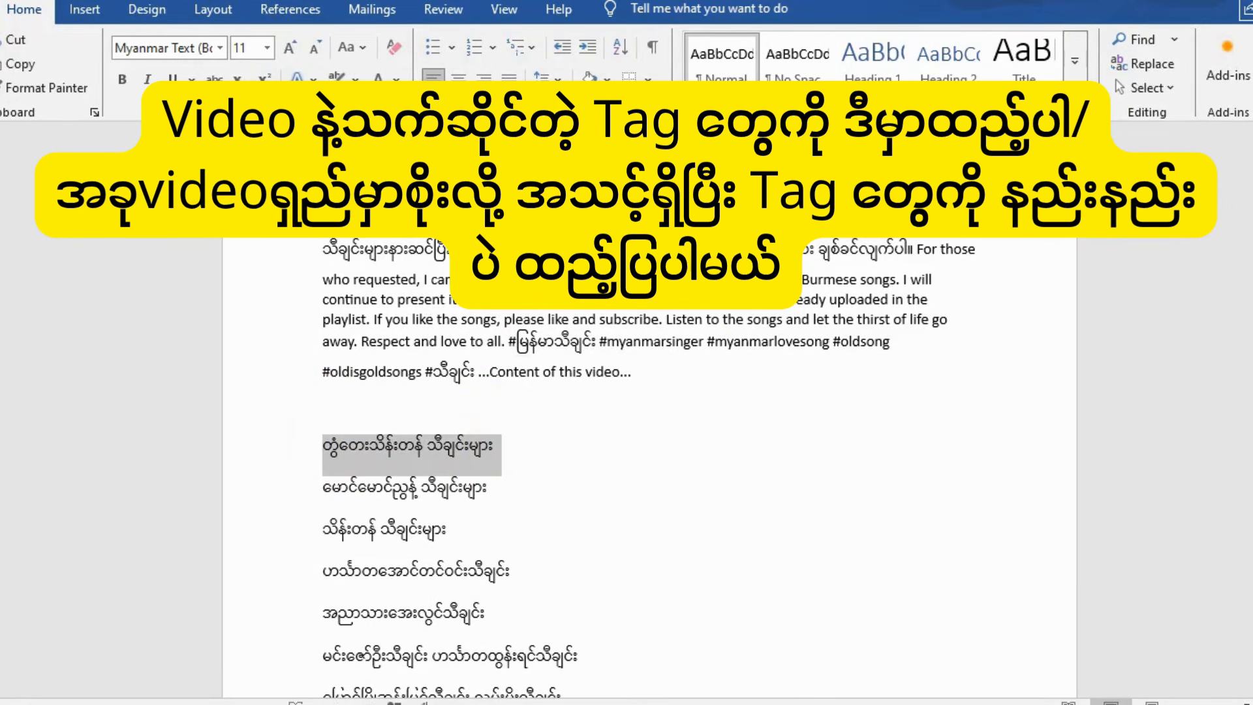
pyautogui.click(495, 703)
pyautogui.hotkey('ctrl', 'v')
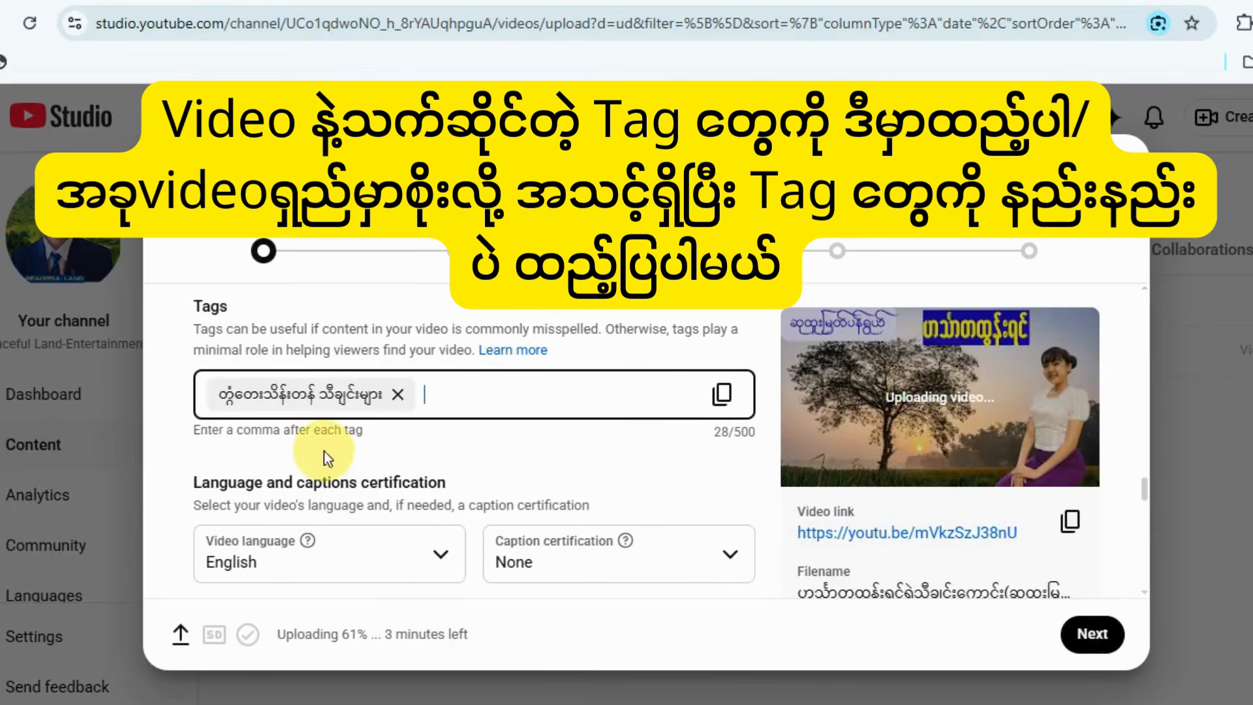
# Copy မောင်မောင်ညွန့် သီချင်းများ from the Word document and add it as the second video tag.
pyautogui.hotkey('alt', 'Tab')
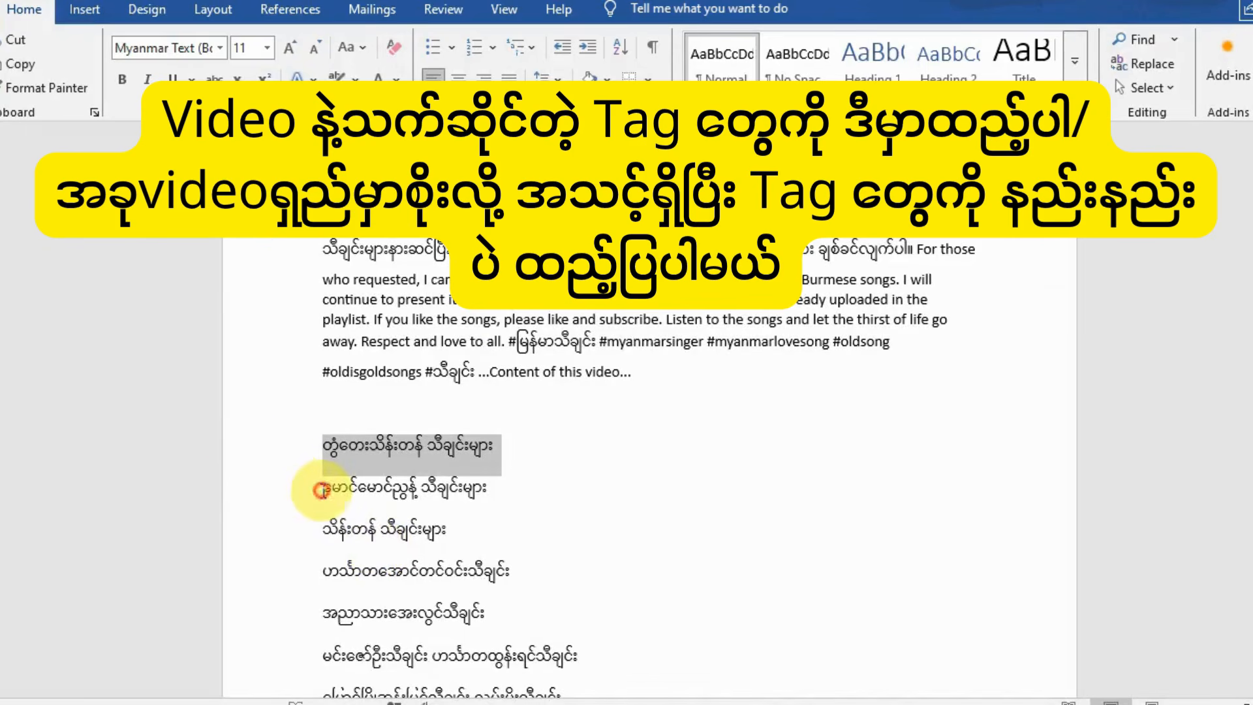
pyautogui.click(321, 490)
pyautogui.keyDown('shift'); pyautogui.click(502, 501); pyautogui.keyUp('shift')
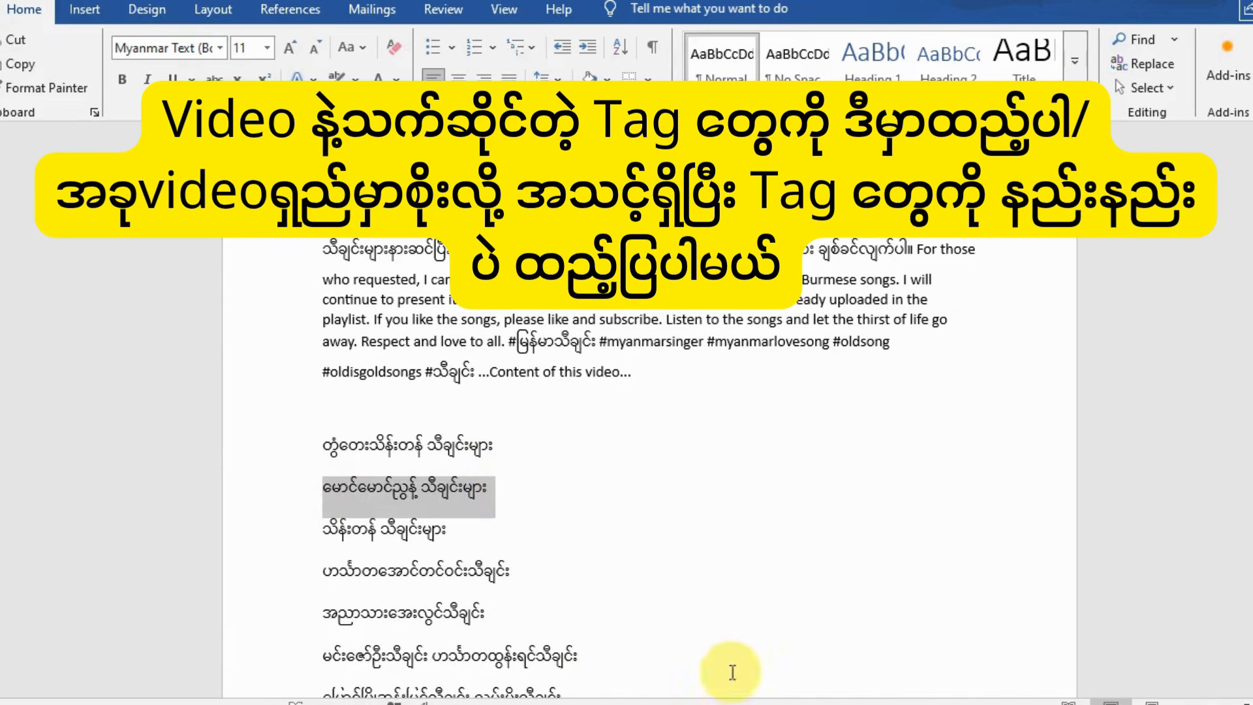
pyautogui.hotkey('ctrl', 'c')
pyautogui.hotkey('alt', 'Tab')
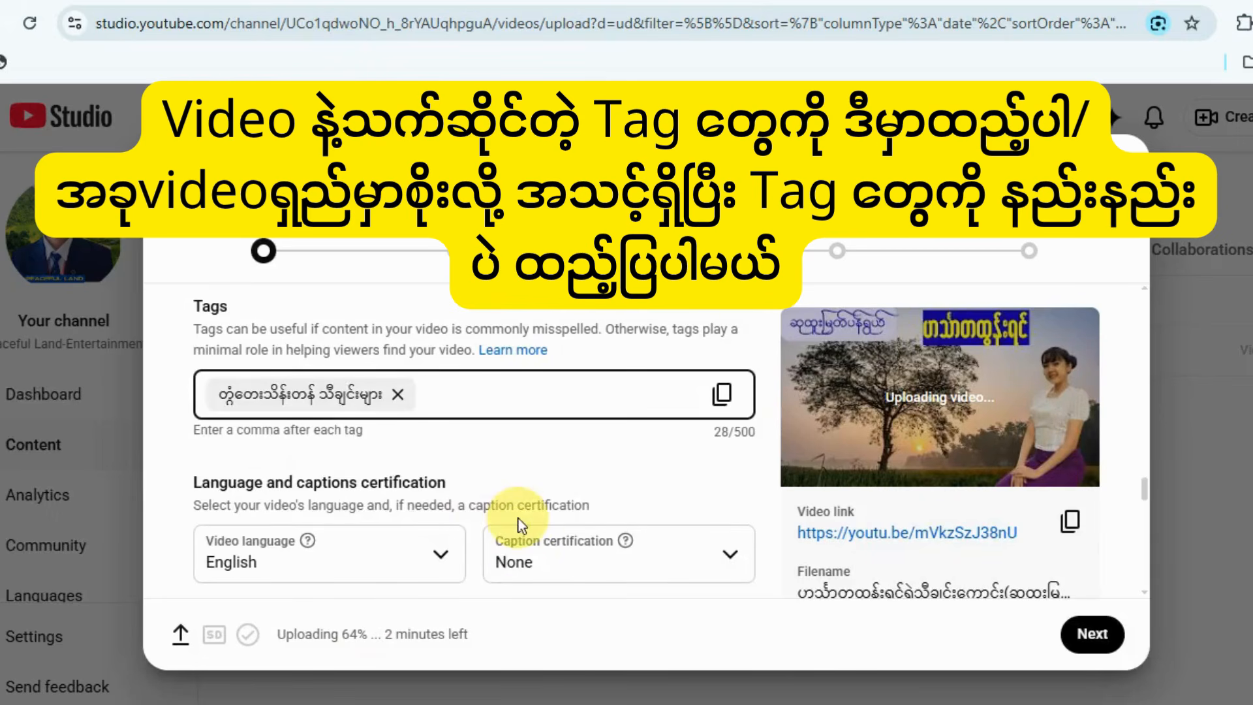
pyautogui.hotkey('ctrl', 'v')
# Copy သိန်းတန် သီချင်းများ from the Word document and add it as the third video tag.
pyautogui.hotkey('alt', 'Tab')
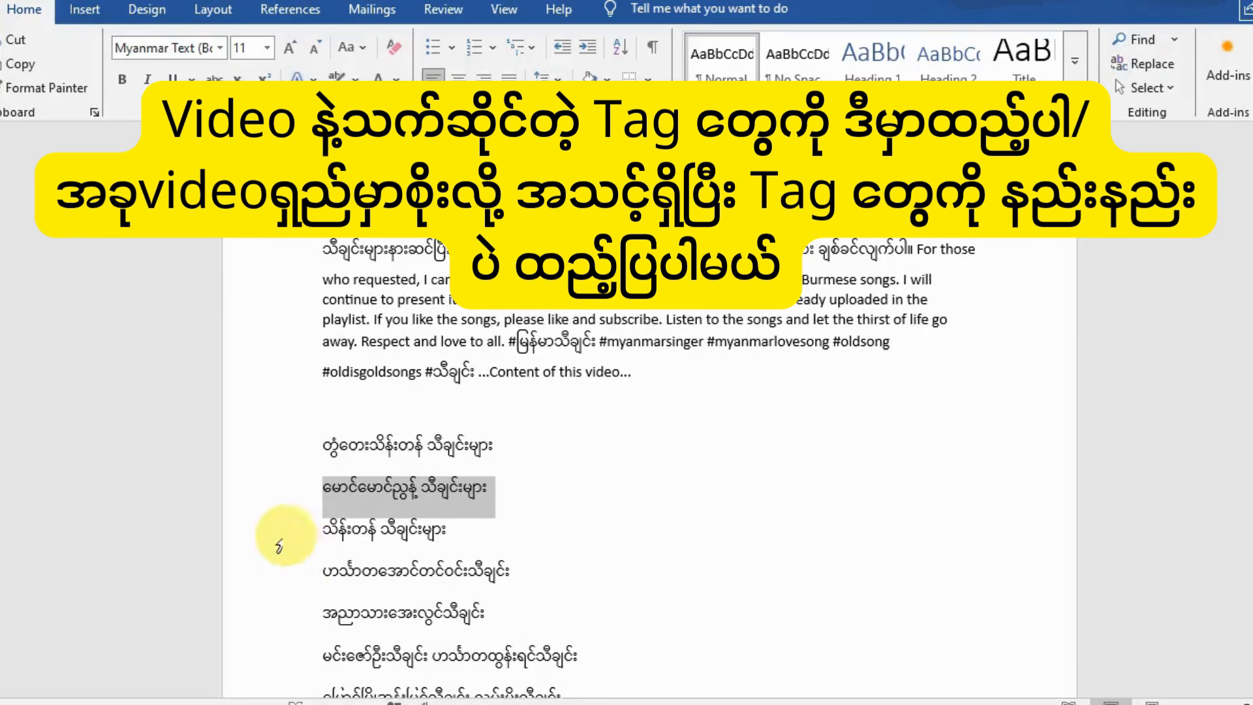
pyautogui.moveTo(318, 527); pyautogui.dragTo(455, 530)
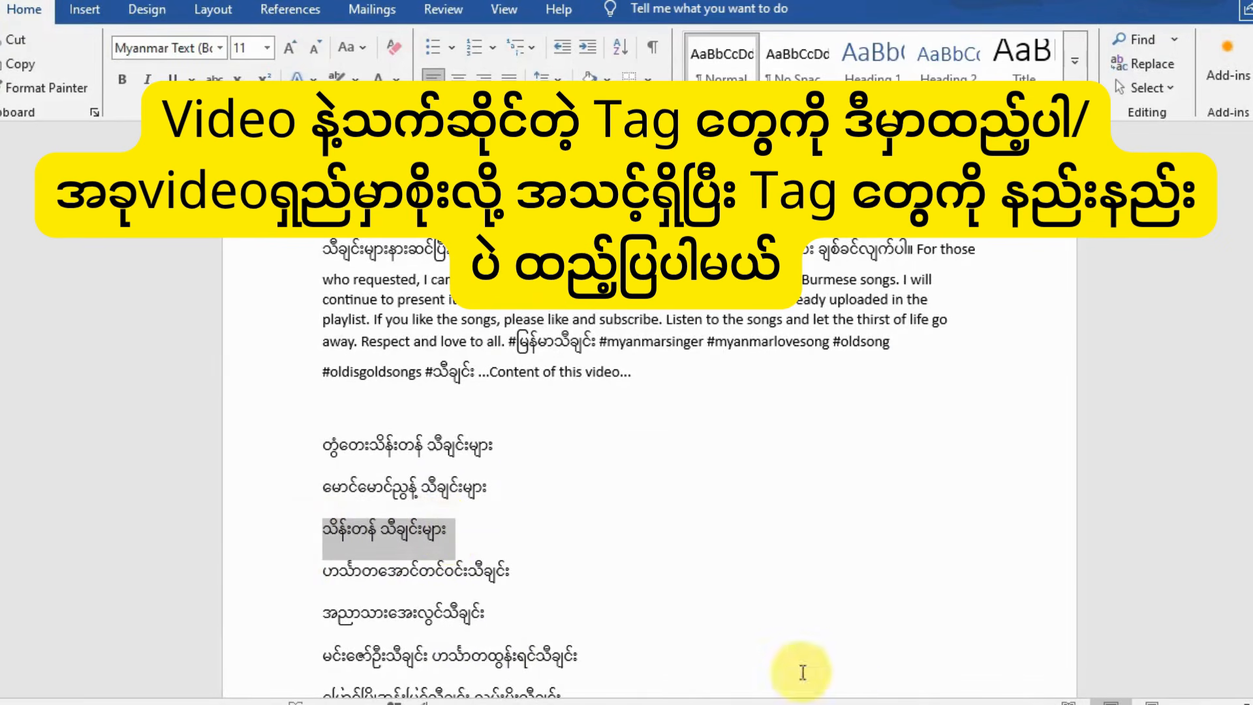
pyautogui.hotkey('ctrl', 'c')
pyautogui.hotkey('alt', 'Tab')
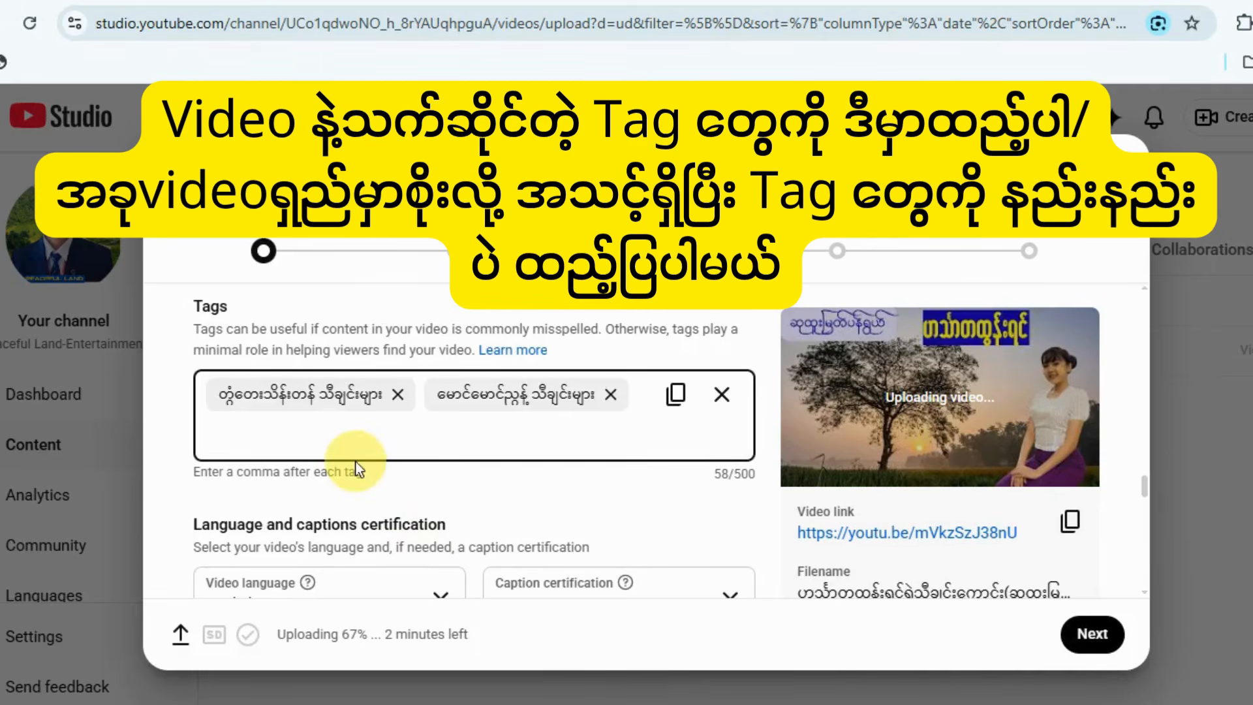
pyautogui.hotkey('ctrl', 'v')
# Copy ဟင်္သာတအောင်တင်ဝင်းသီချင်း from the Word document and add it as the fourth video tag.
pyautogui.hotkey('alt', 'Tab')
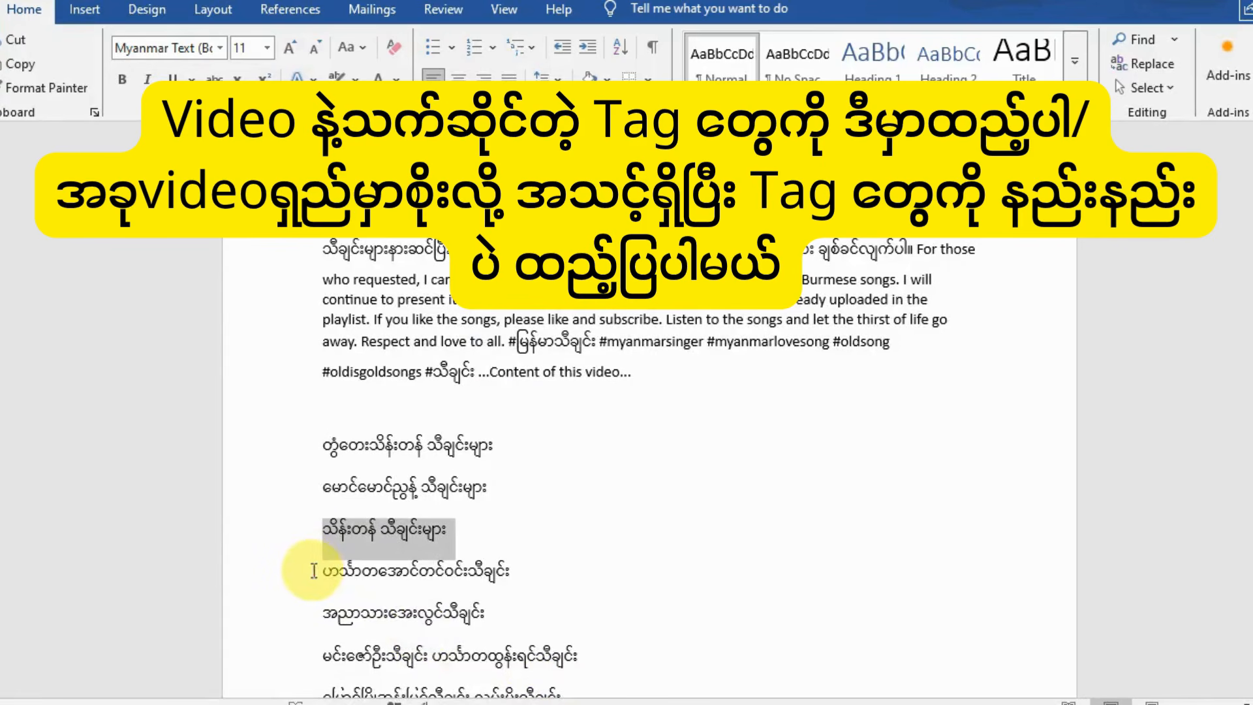
pyautogui.moveTo(313, 570); pyautogui.dragTo(532, 580)
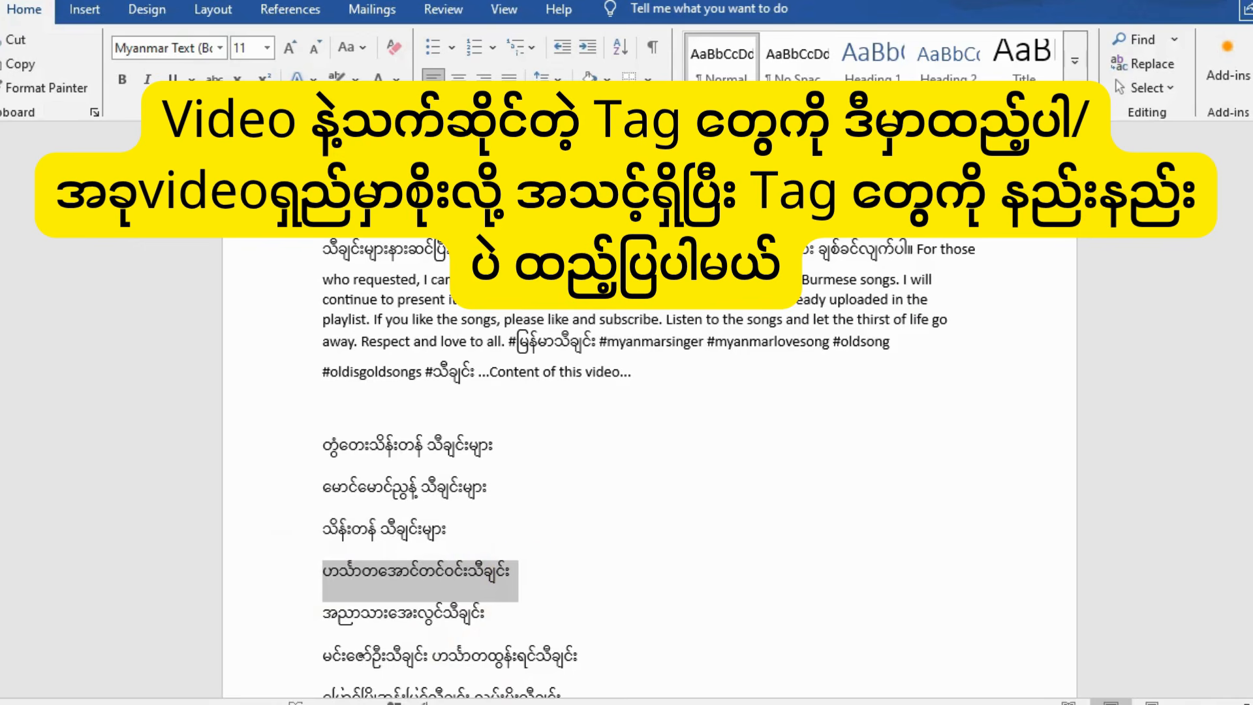
pyautogui.hotkey('ctrl', 'c')
pyautogui.hotkey('alt', 'Tab')
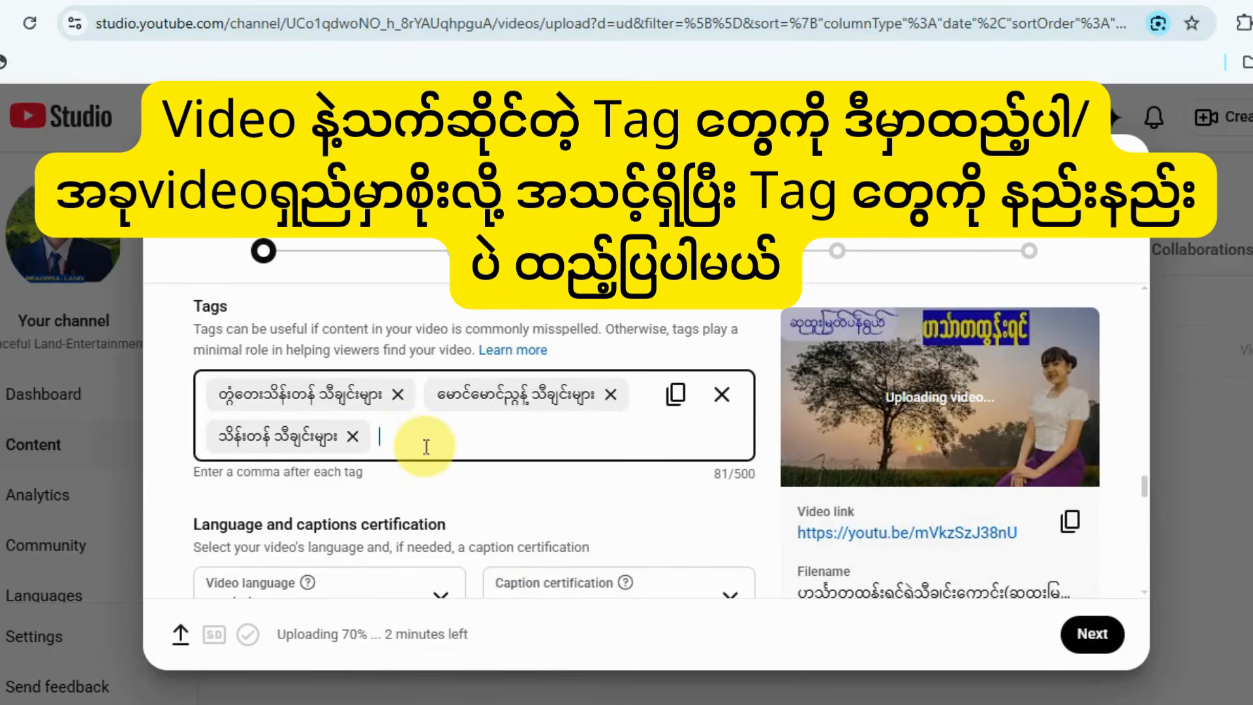
pyautogui.hotkey('ctrl', 'v')
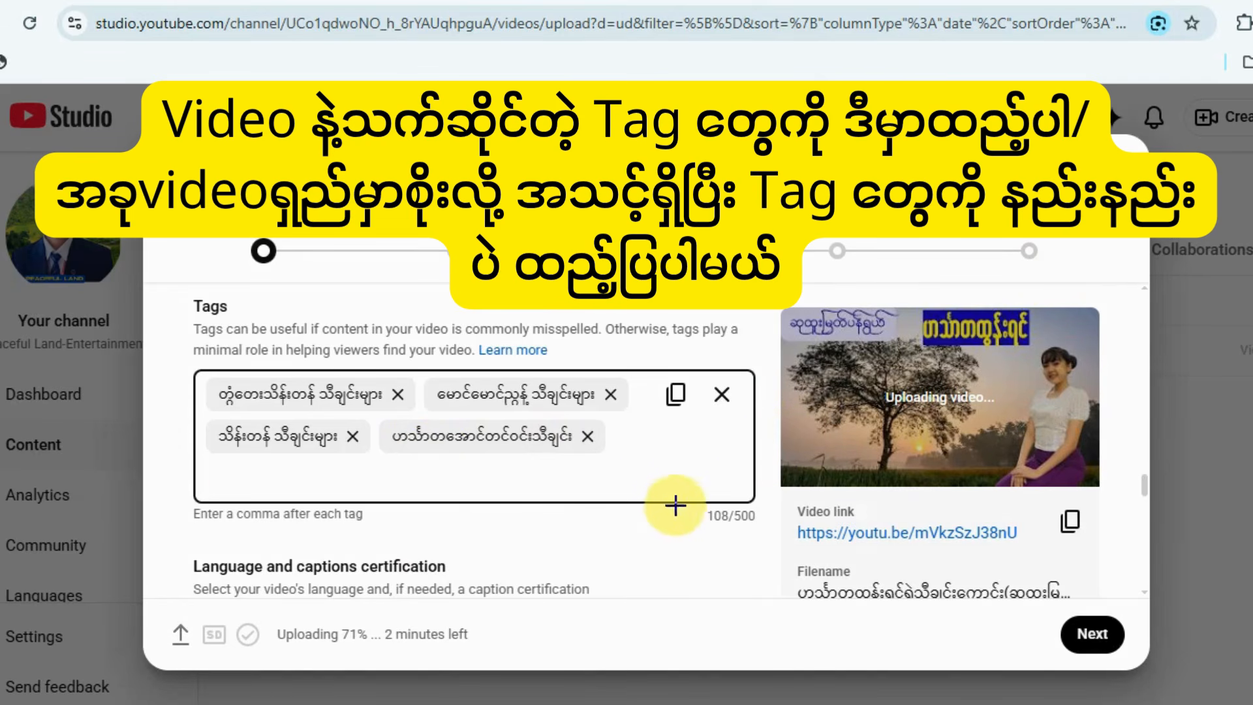
pyautogui.moveTo(696, 497); pyautogui.dragTo(770, 540)
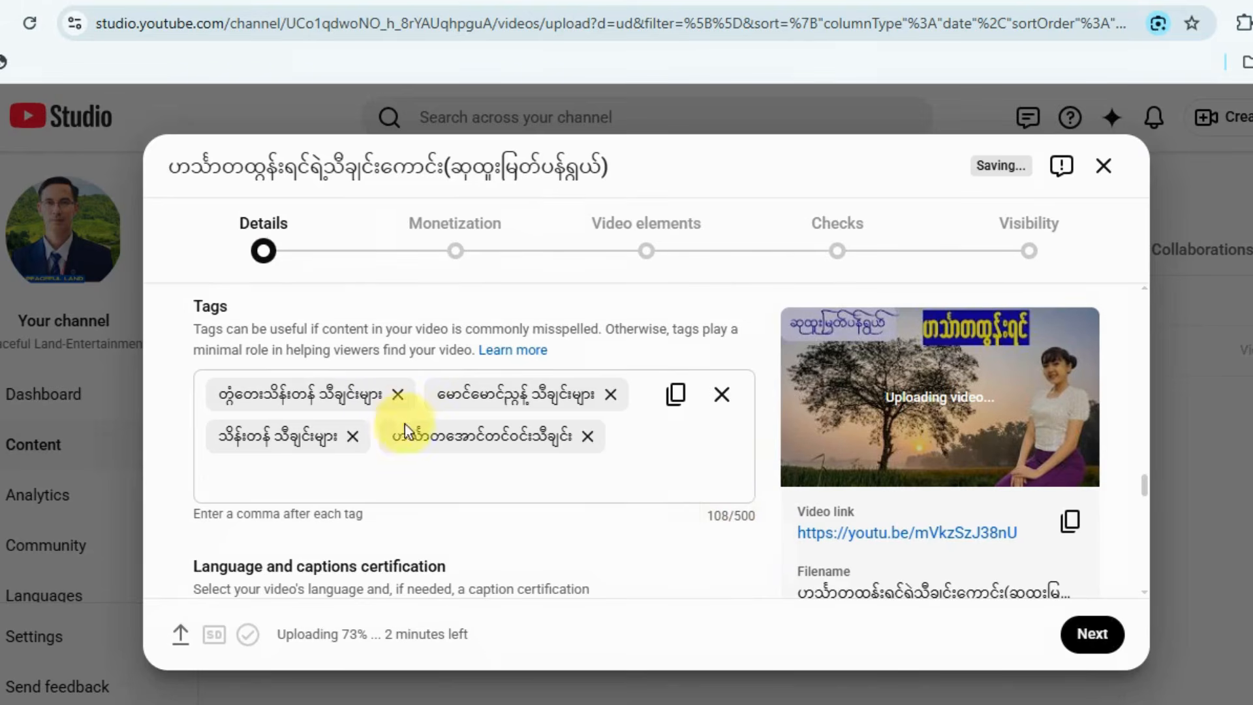
# Choose Entertainment as the video's category, below the license and Shorts remixing settings.
pyautogui.scroll(-6, 405, 424)
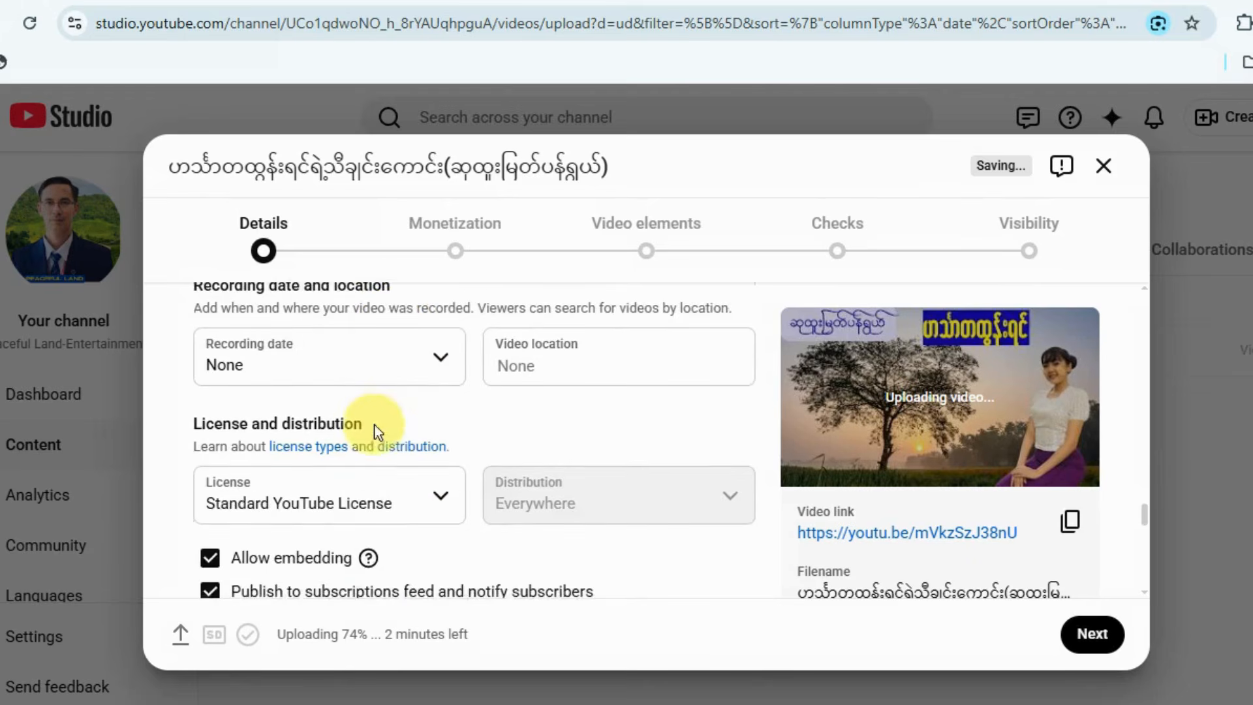
pyautogui.scroll(-3, 391, 434)
pyautogui.scroll(2, 274, 378)
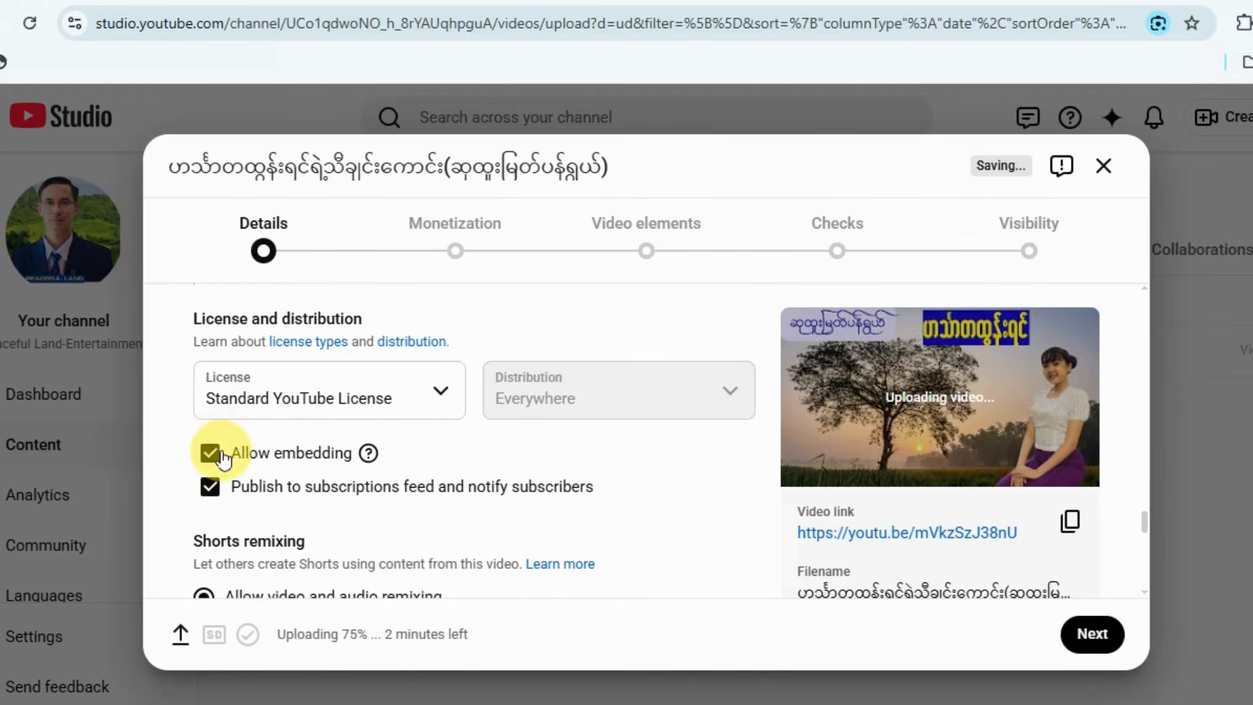
pyautogui.scroll(-2, 294, 489)
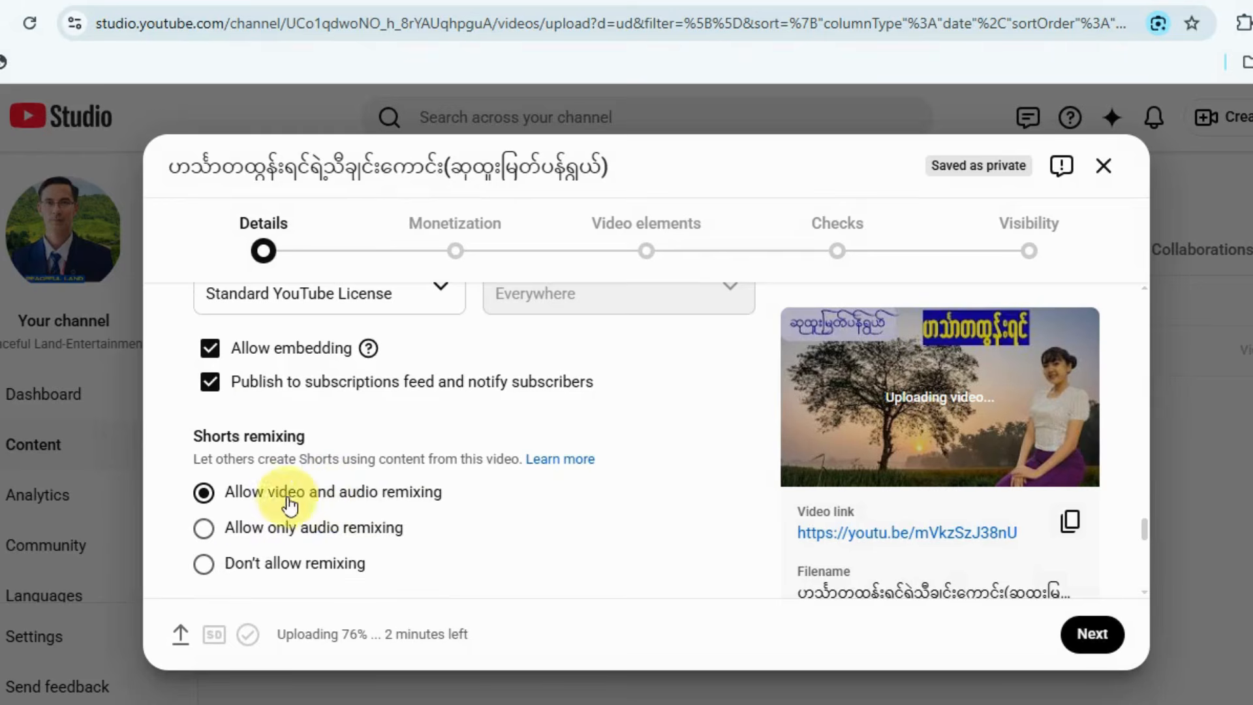
pyautogui.scroll(-3, 392, 522)
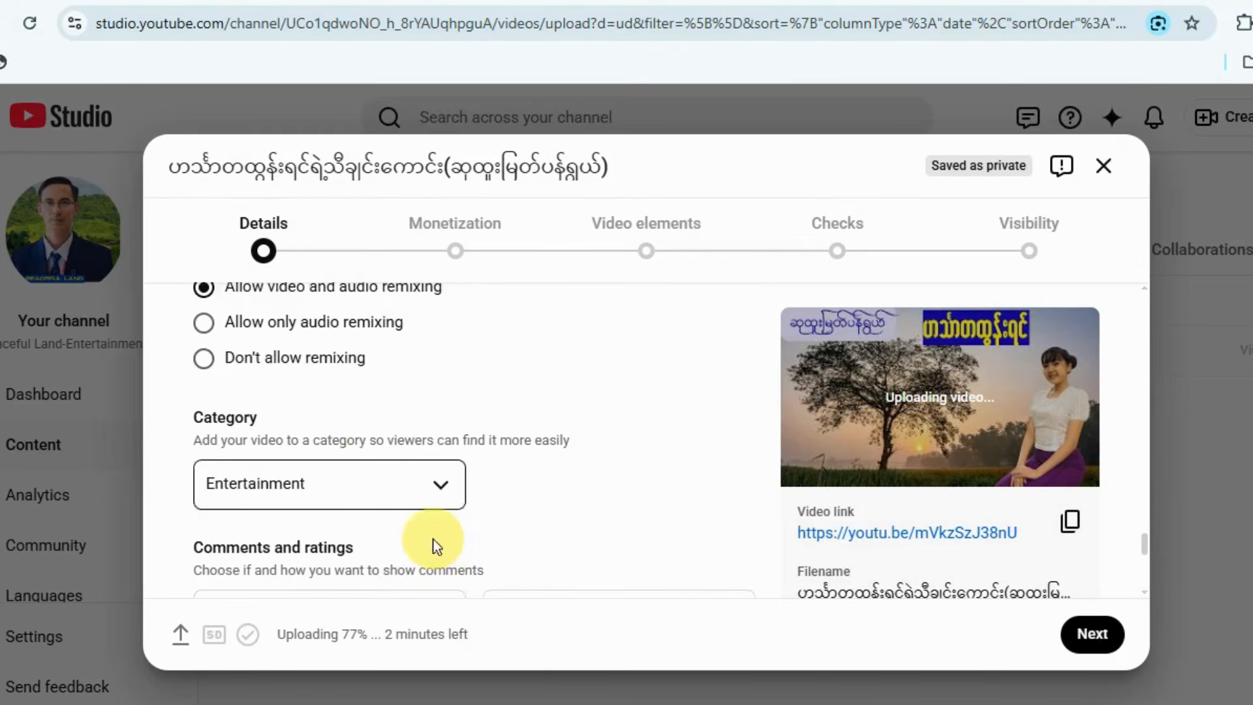
pyautogui.scroll(-1, 547, 499)
pyautogui.scroll(2, 621, 425)
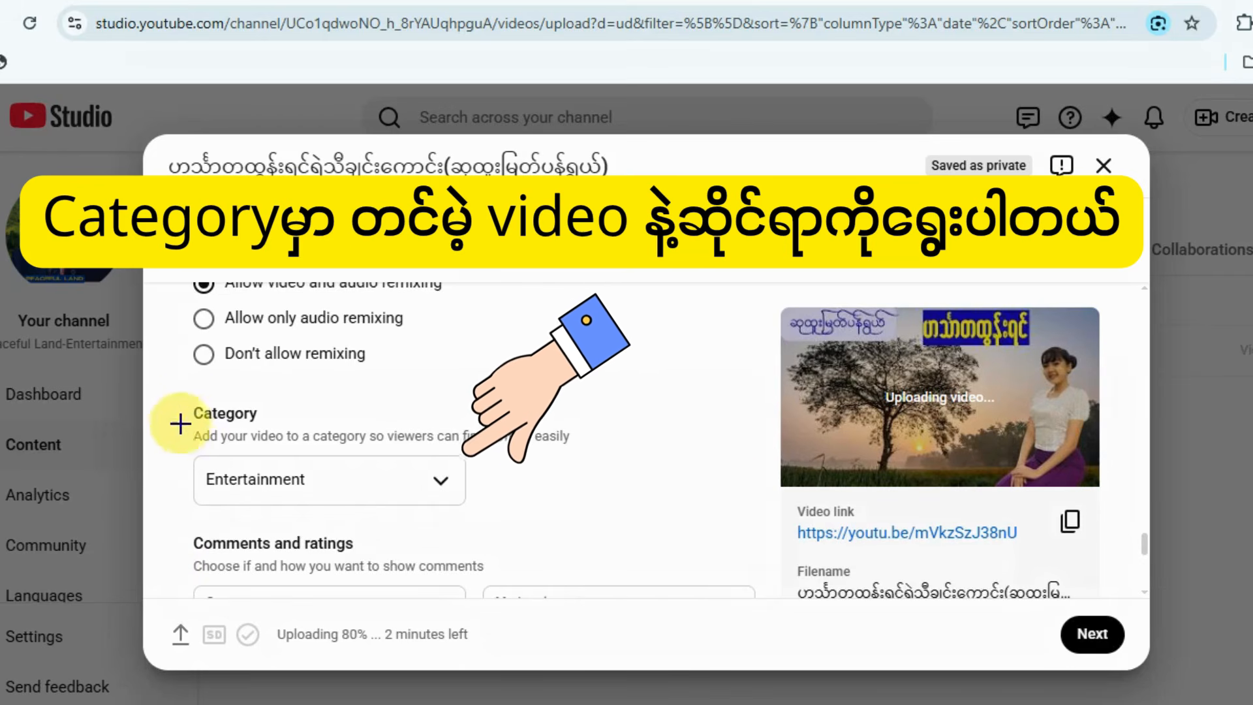
pyautogui.moveTo(188, 391); pyautogui.dragTo(293, 441)
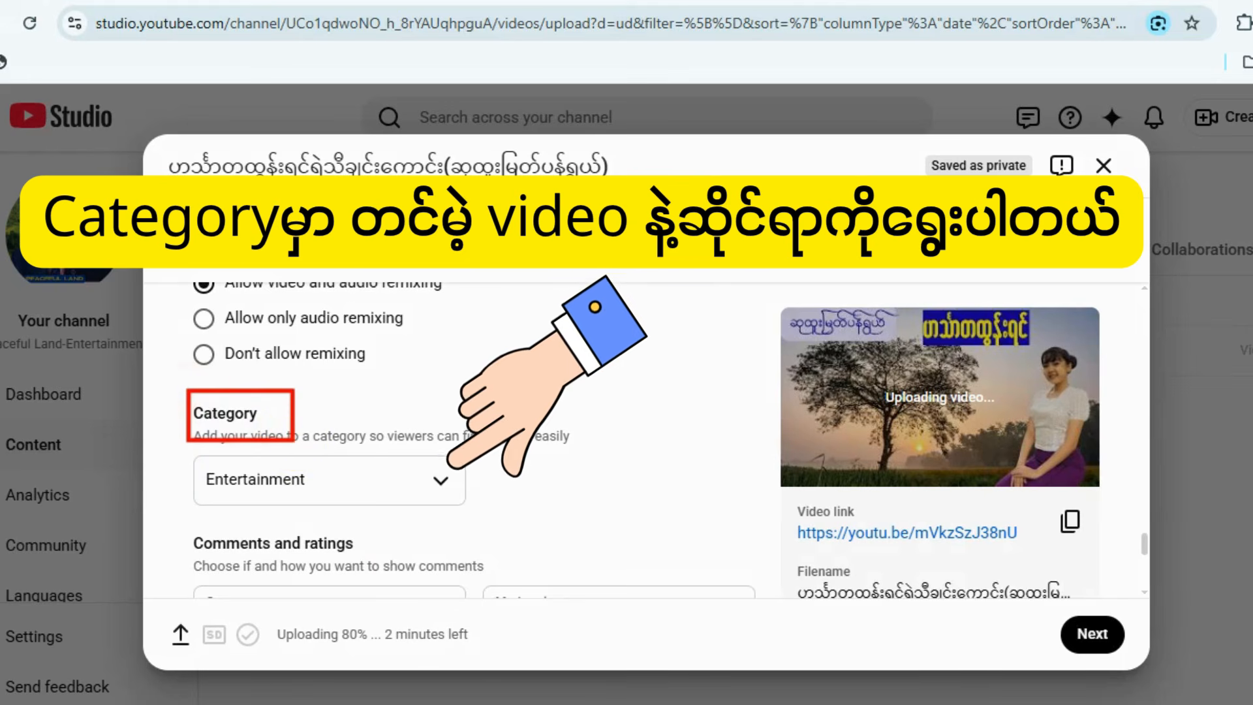
pyautogui.press('Escape')
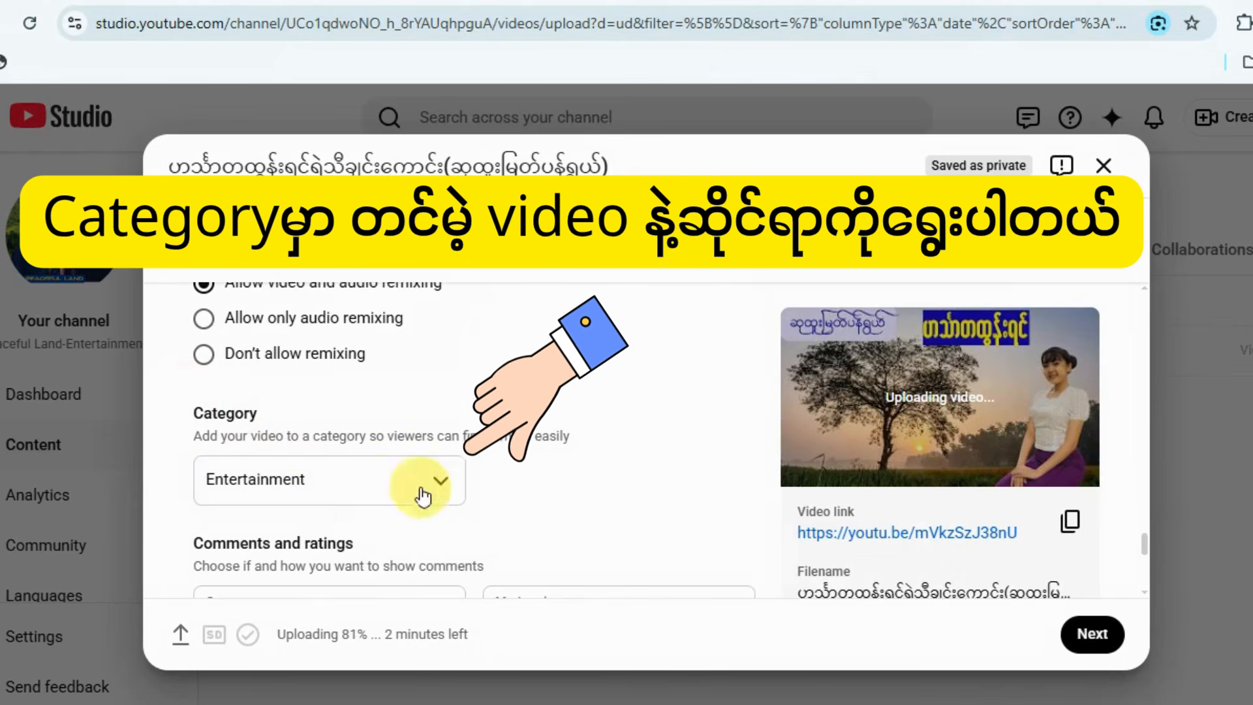
pyautogui.click(439, 486)
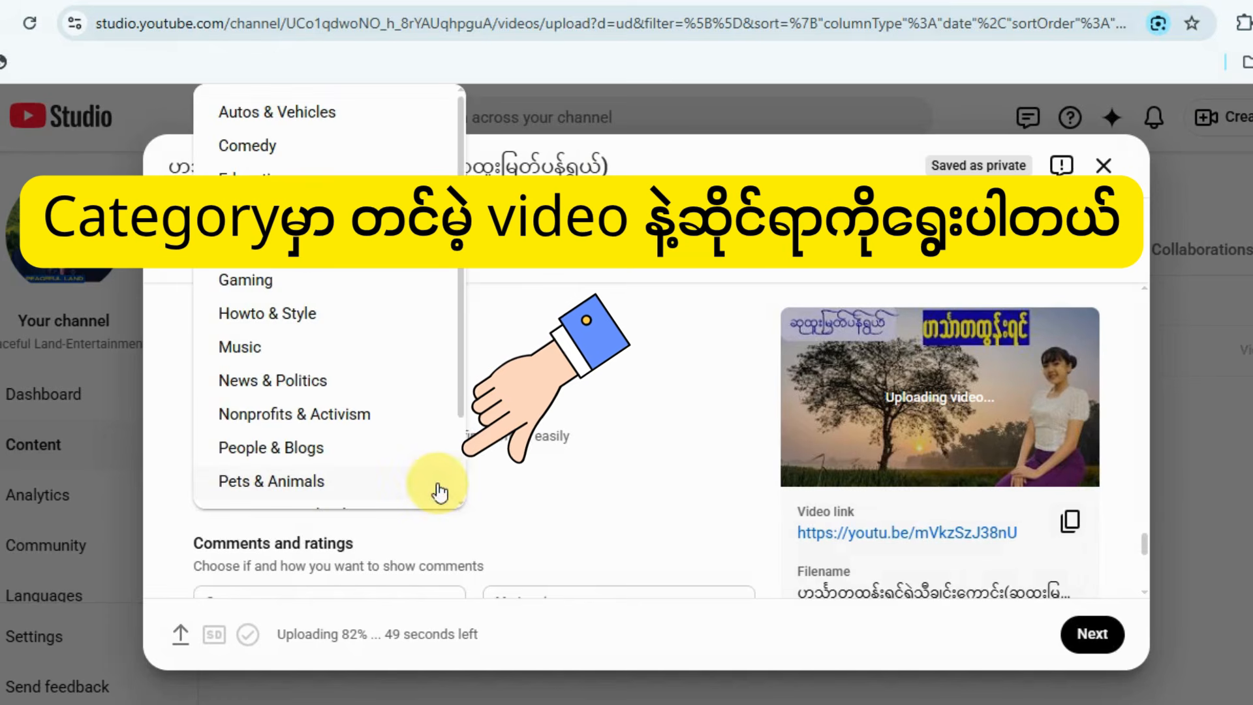
pyautogui.click(261, 213)
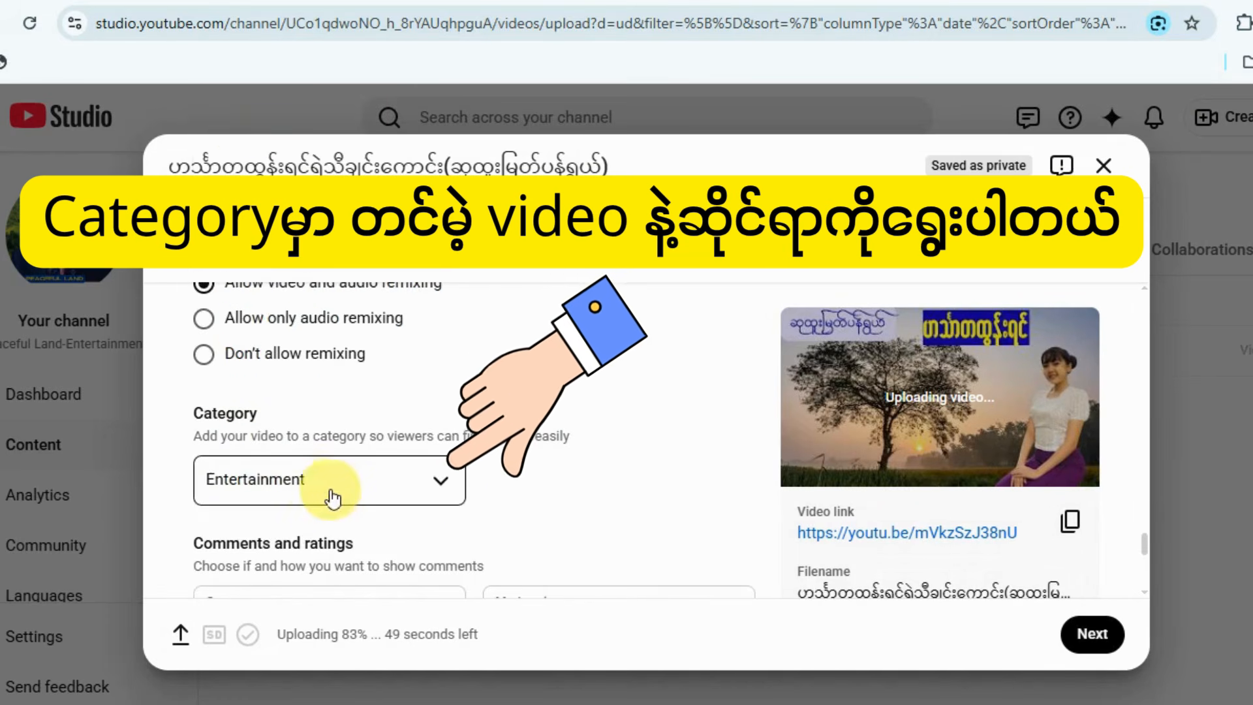
# Set the video's comments to On in the comments and ratings section.
pyautogui.scroll(-3, 398, 505)
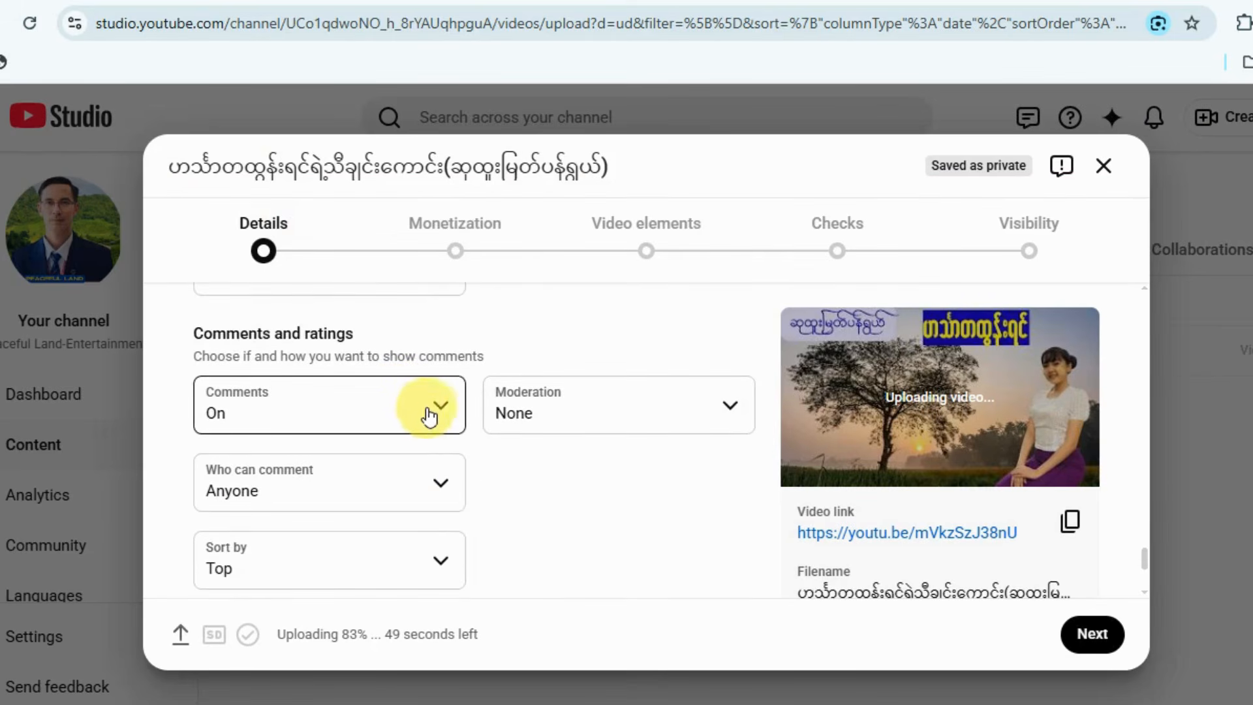
pyautogui.click(428, 415)
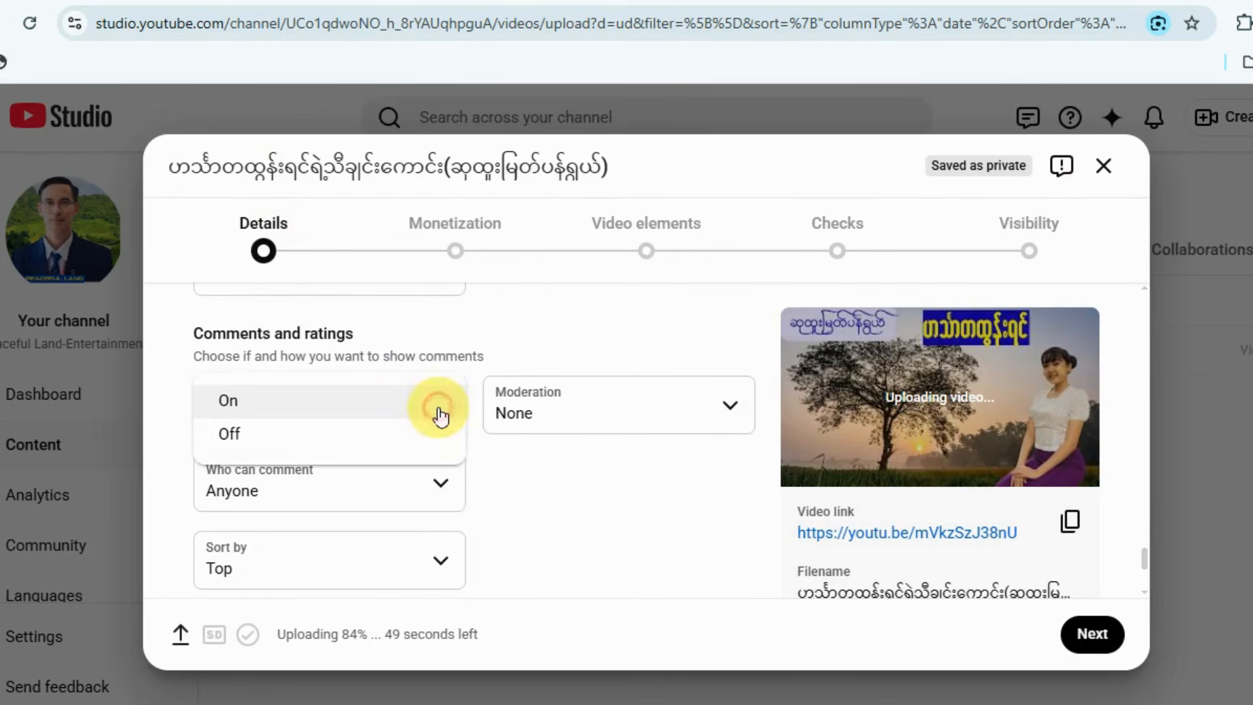
pyautogui.click(302, 406)
# Finish the video details and proceed to the Monetization stage of the upload.
pyautogui.scroll(-3, 433, 554)
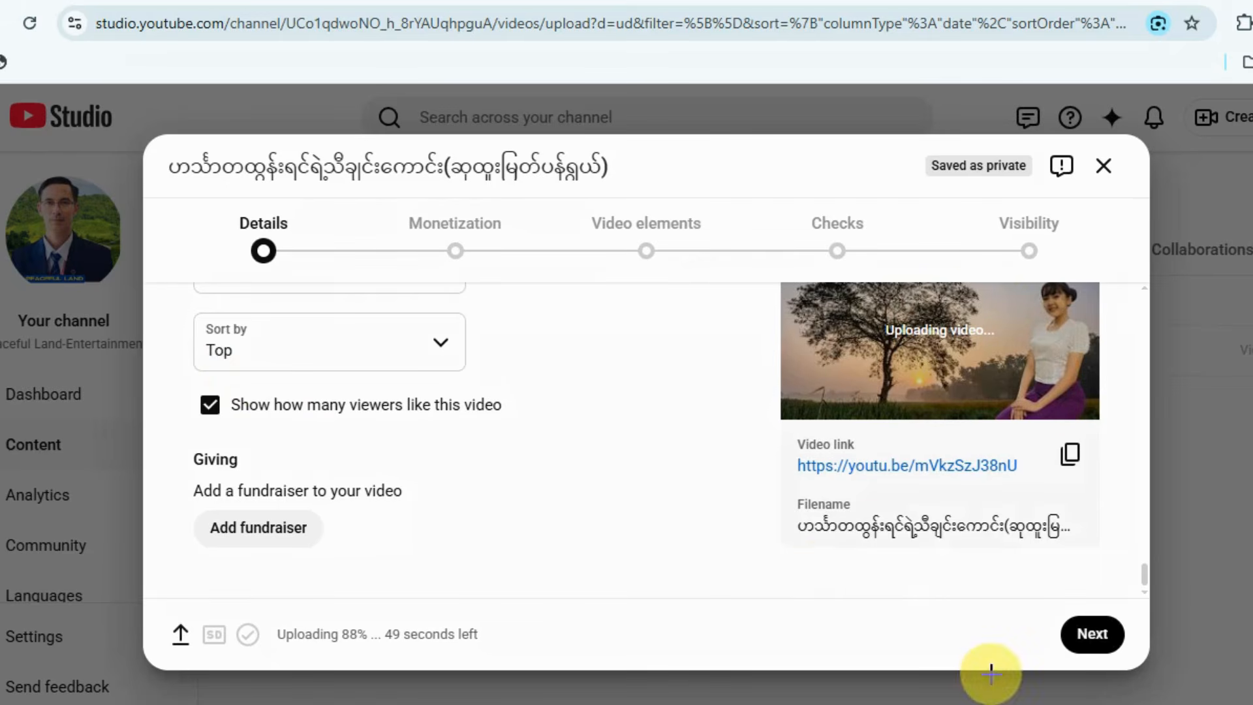
pyautogui.moveTo(1019, 600); pyautogui.dragTo(1139, 666)
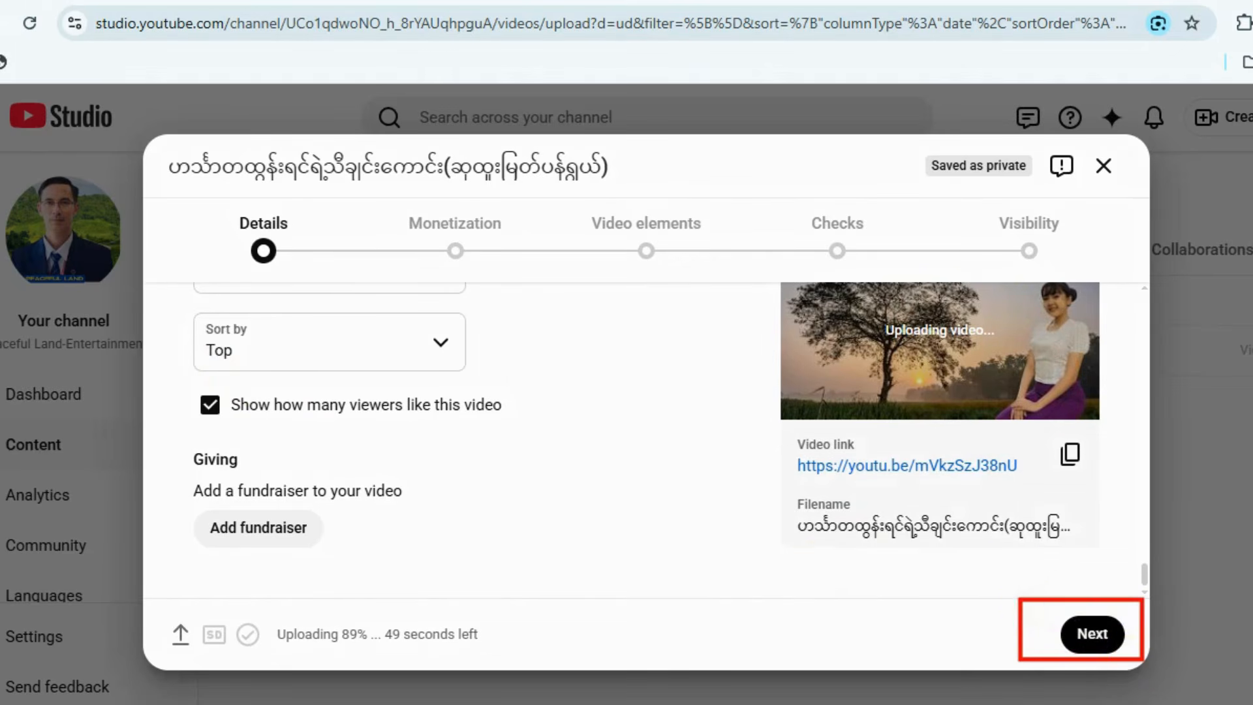
pyautogui.click(1084, 629)
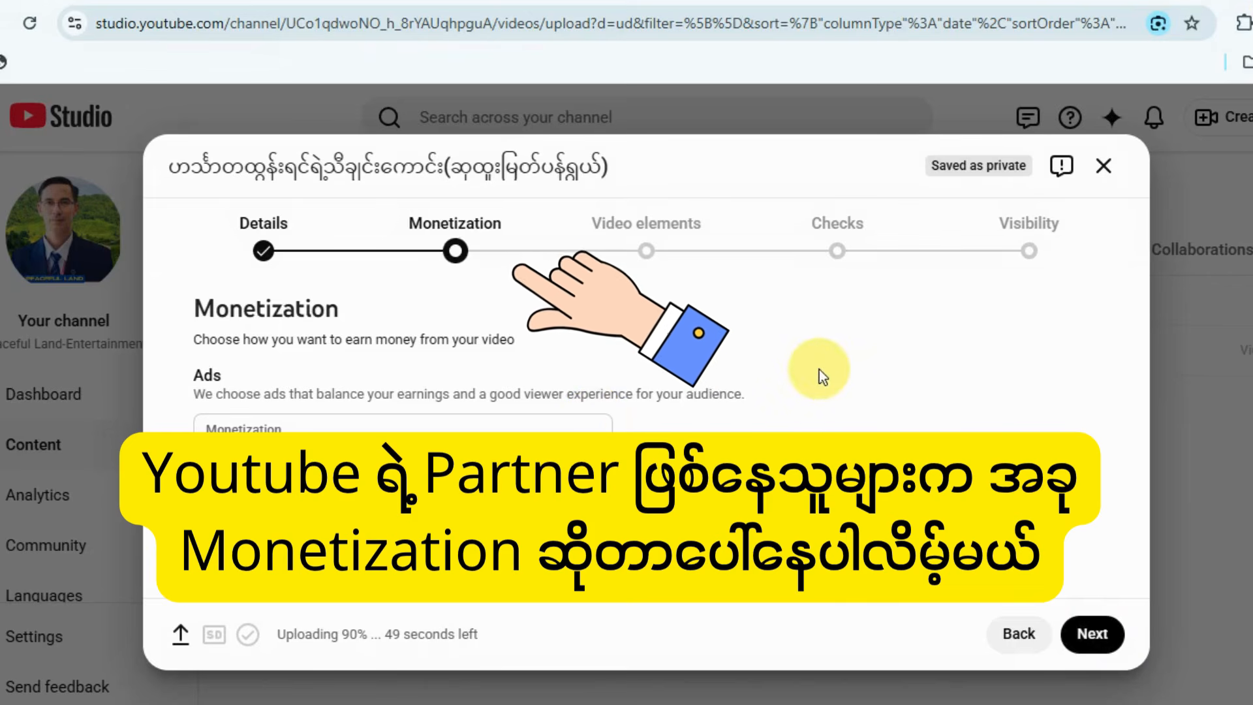
pyautogui.hotkey('ctrl', '2')
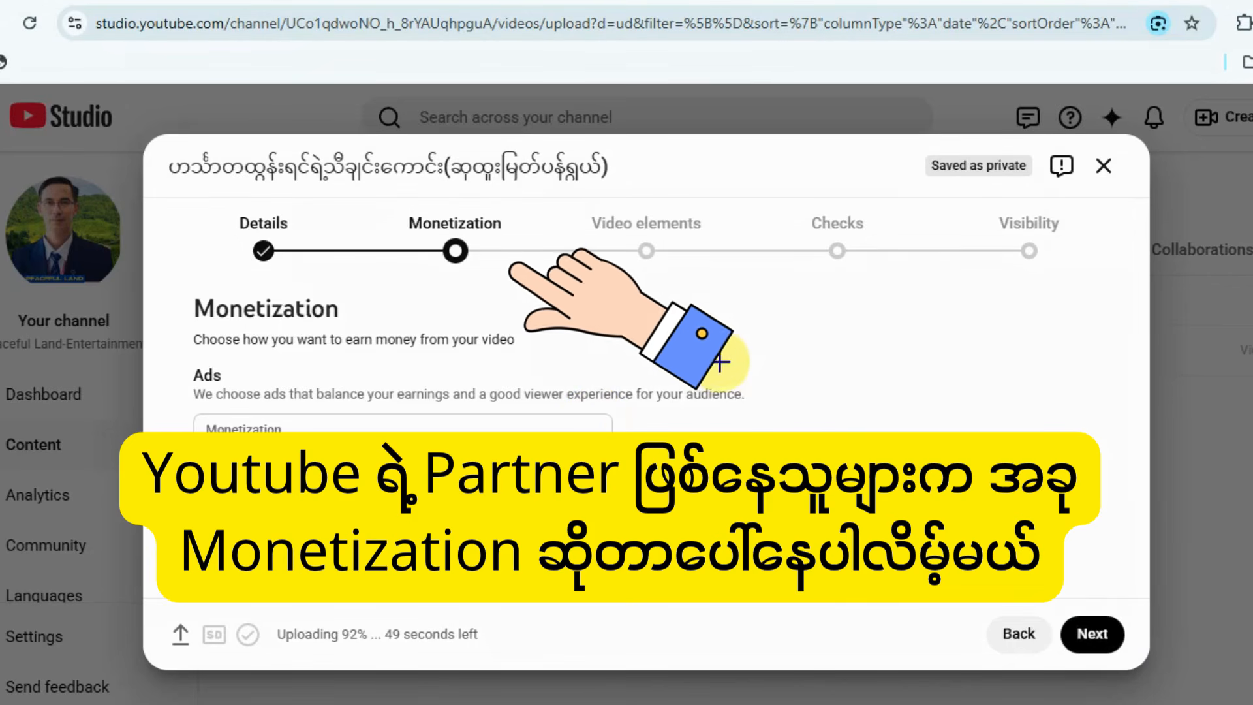
pyautogui.moveTo(388, 196)
pyautogui.mouseDown()
pyautogui.moveTo(433, 265)
pyautogui.moveTo(523, 281)
pyautogui.mouseUp()
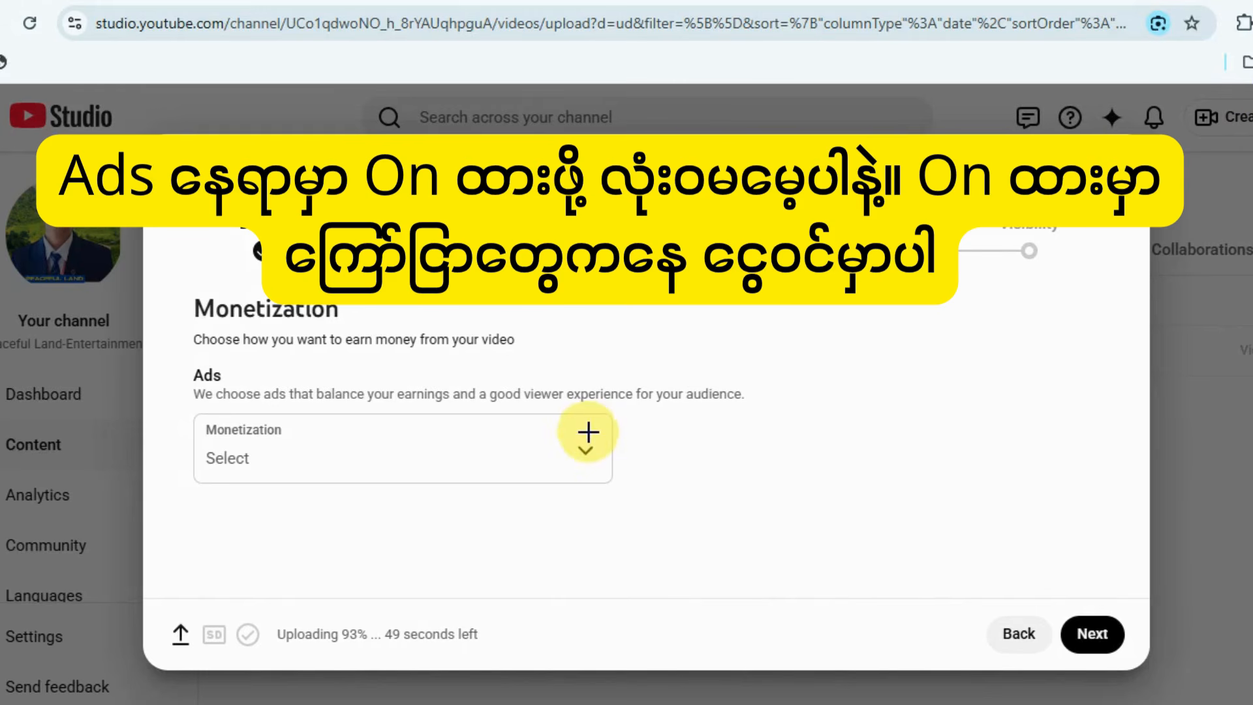
pyautogui.moveTo(549, 425); pyautogui.dragTo(649, 495)
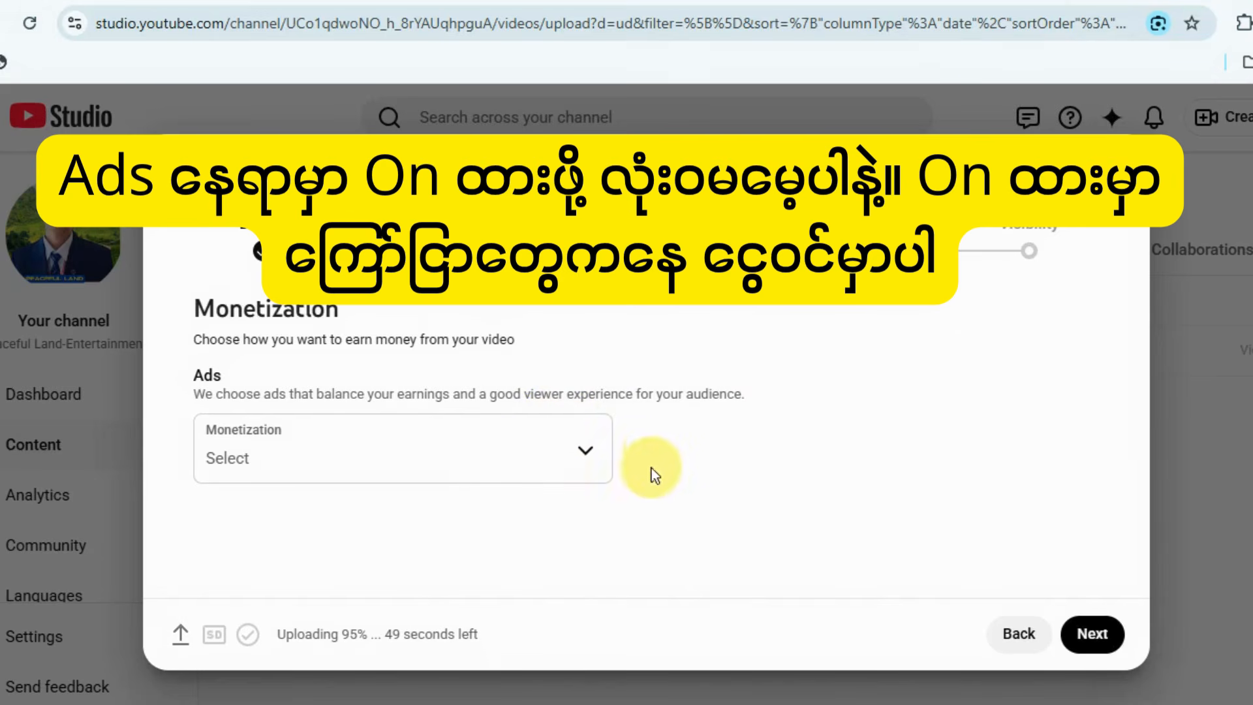
# Set the video's ad monetization to On and continue to the Ad suitability stage.
pyautogui.click(586, 452)
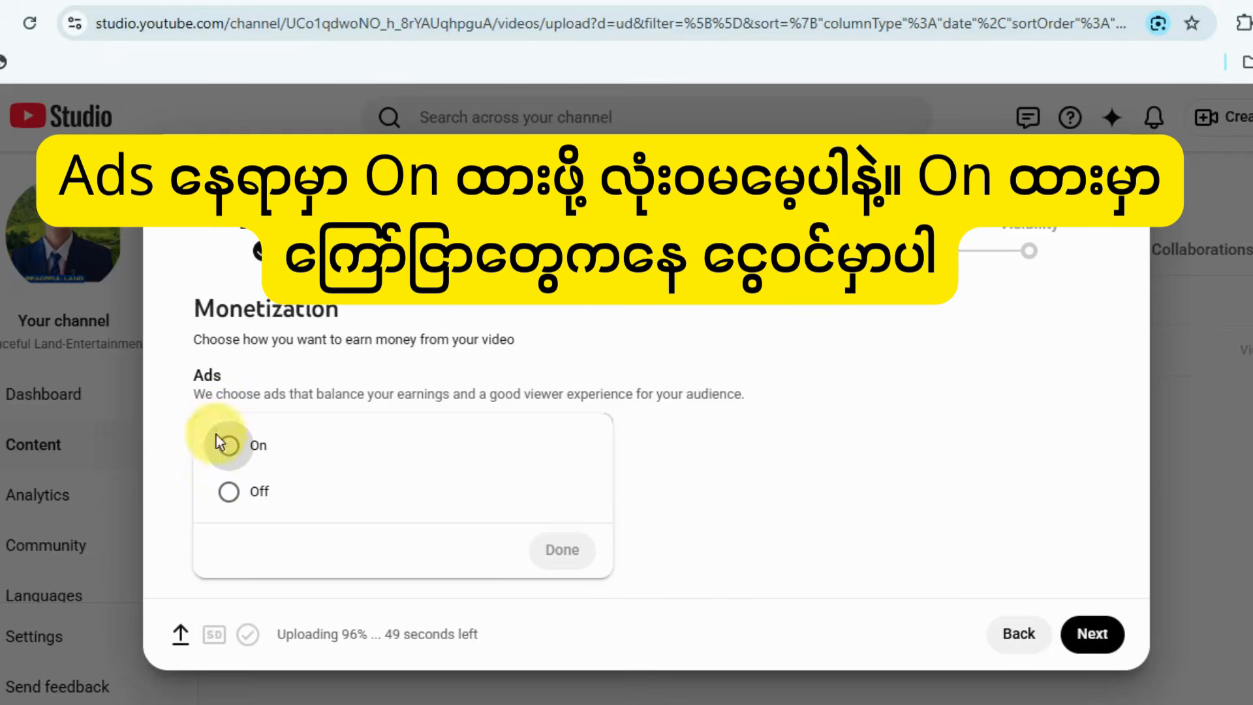
pyautogui.click(235, 450)
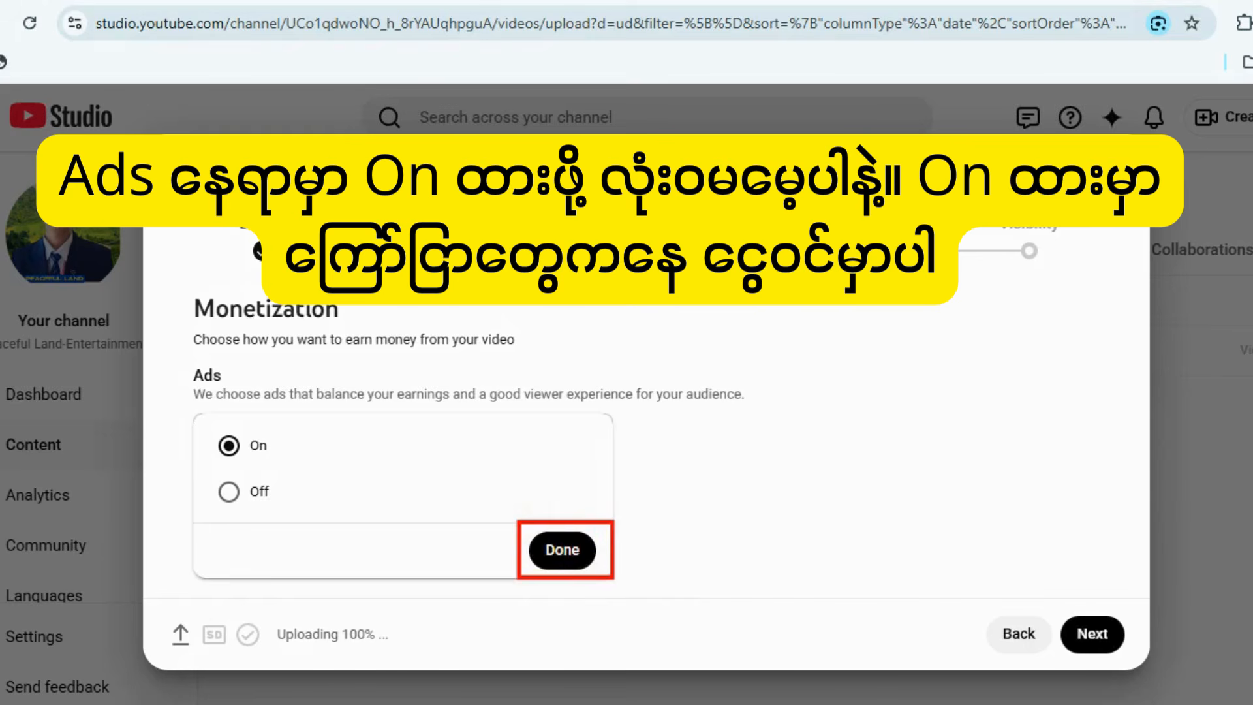
pyautogui.click(561, 551)
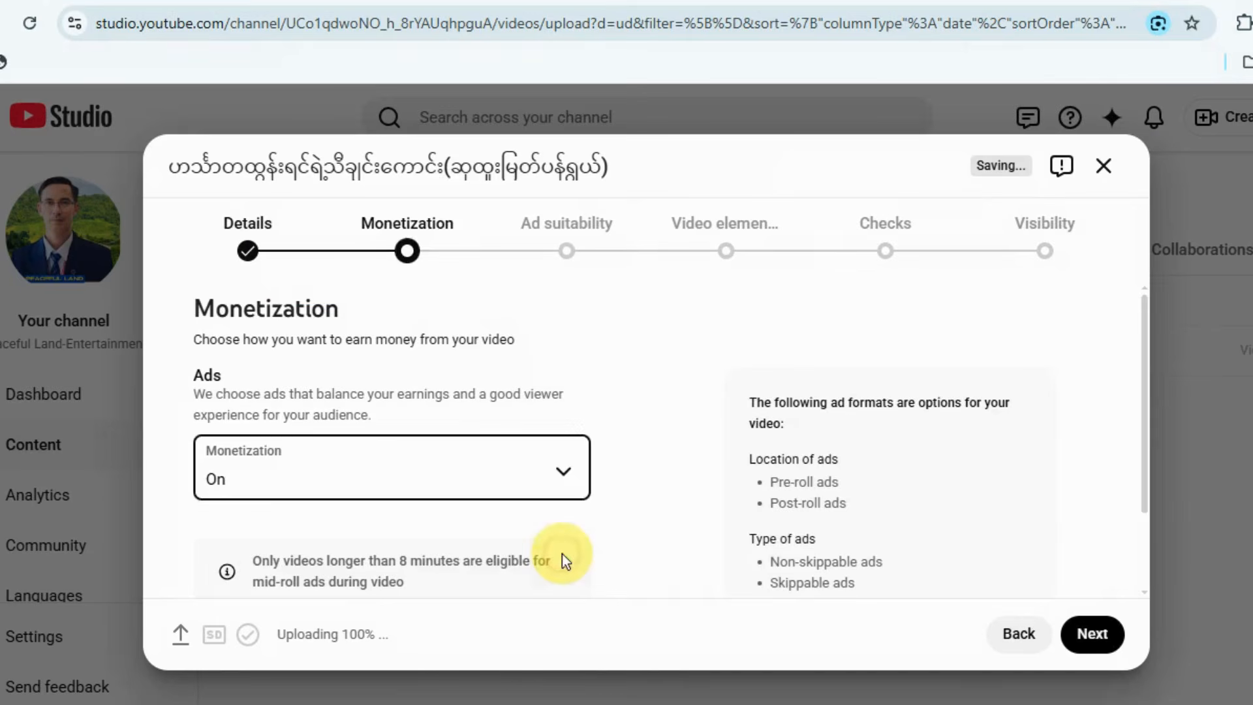
pyautogui.scroll(-2, 453, 538)
pyautogui.scroll(2, 455, 532)
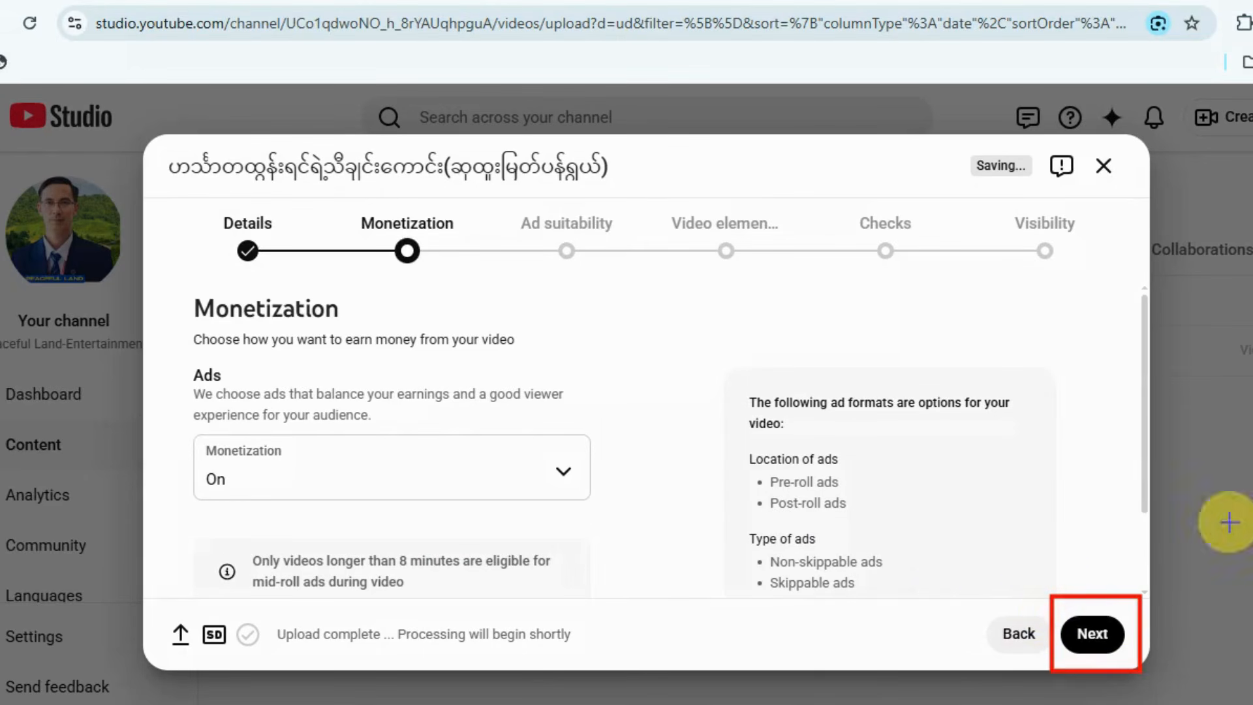
pyautogui.click(1081, 634)
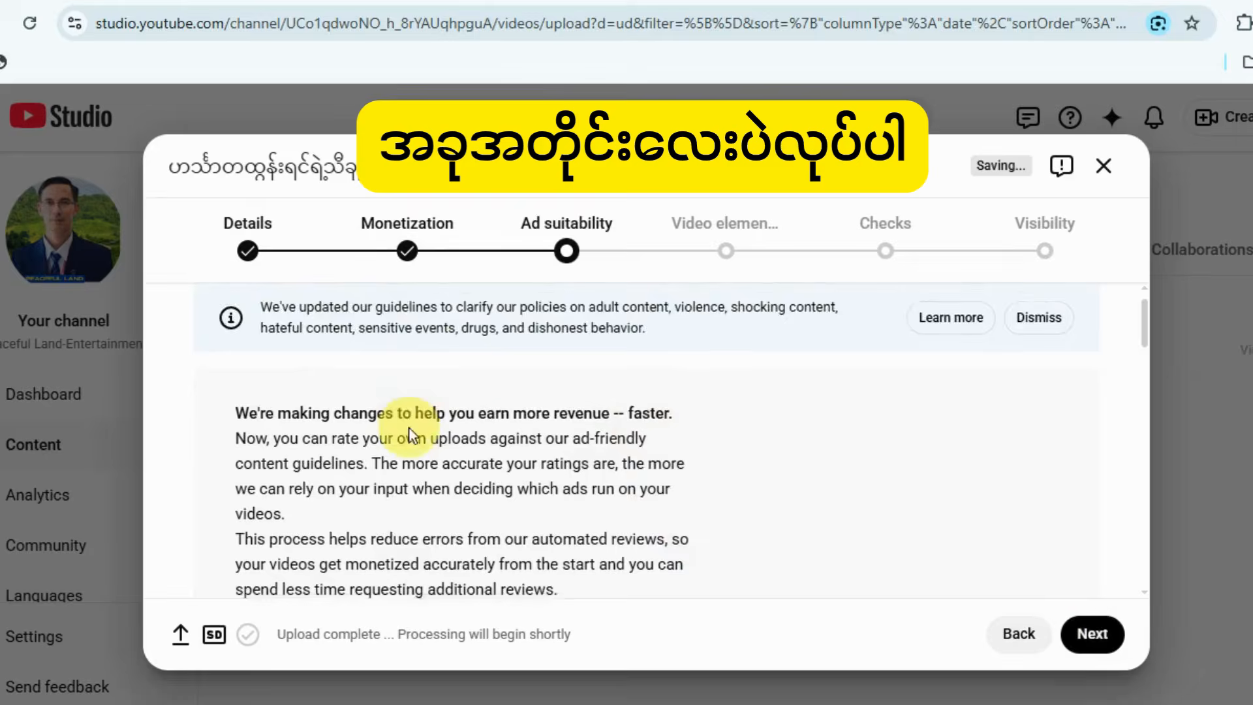
# Mark None of the above below the sensitive content categories in the ad suitability questionnaire.
pyautogui.scroll(-5, 412, 451)
pyautogui.scroll(-12, 413, 452)
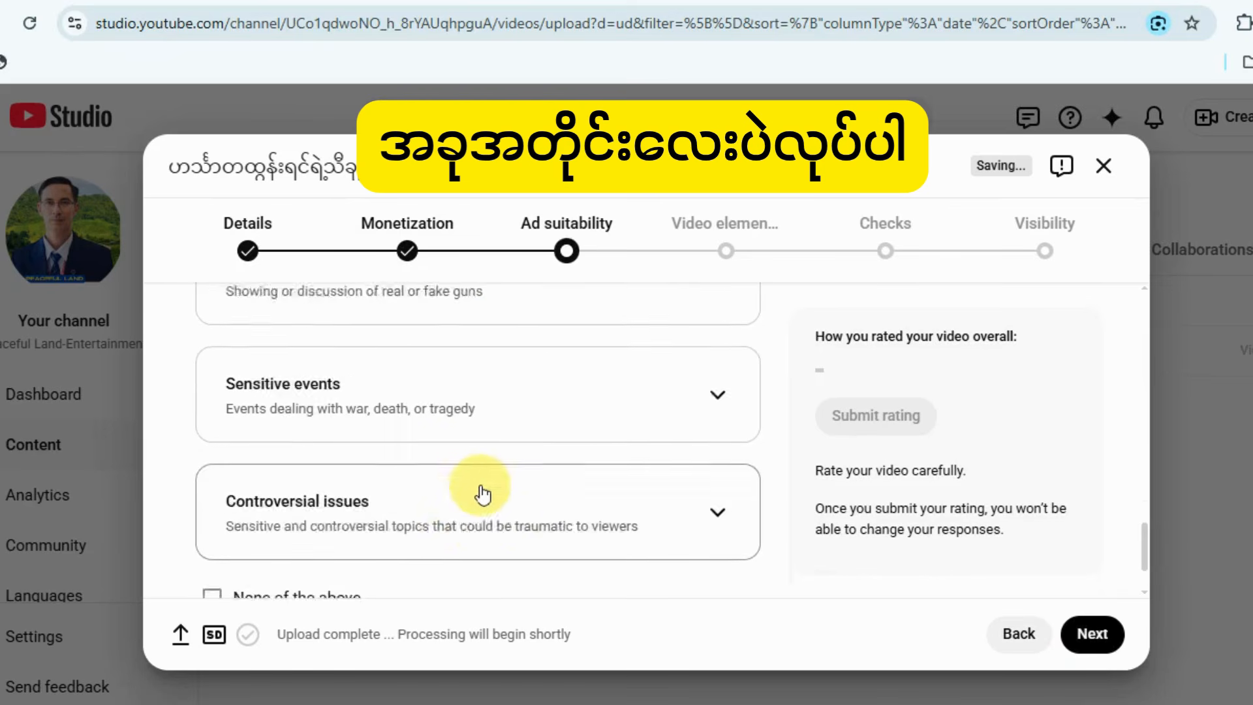
pyautogui.scroll(5, 481, 490)
pyautogui.scroll(-5, 432, 487)
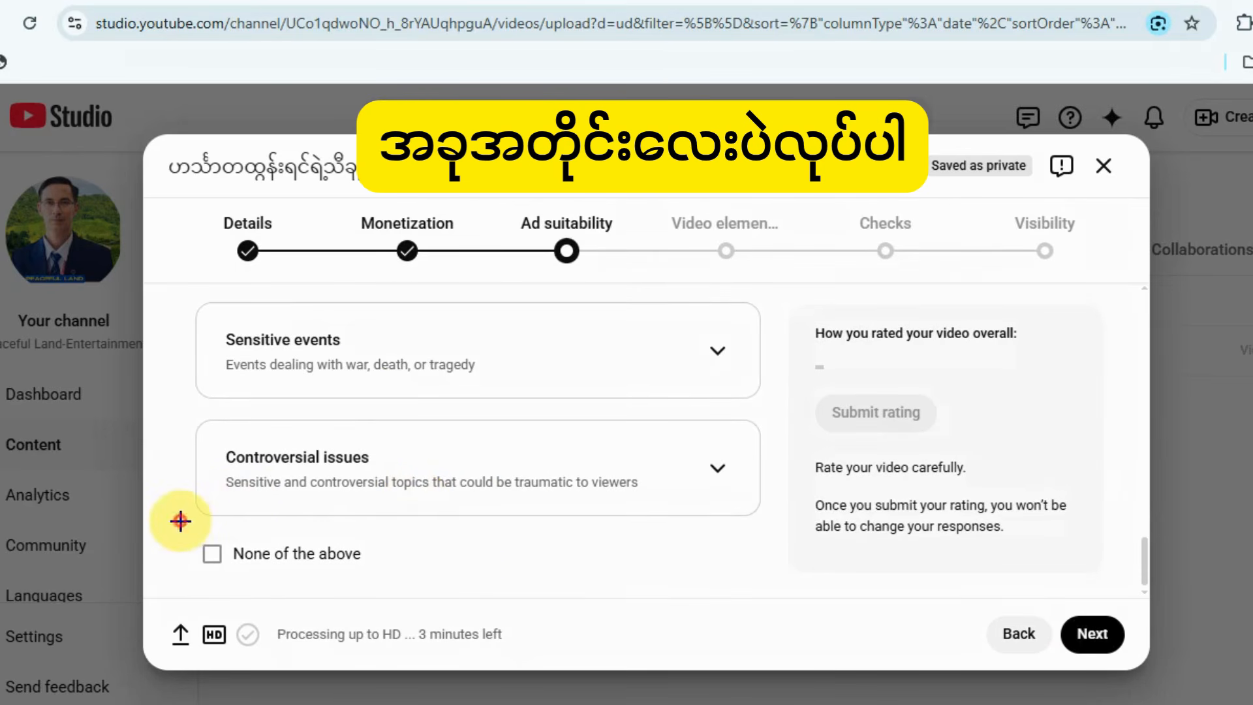
pyautogui.moveTo(181, 520); pyautogui.dragTo(414, 578)
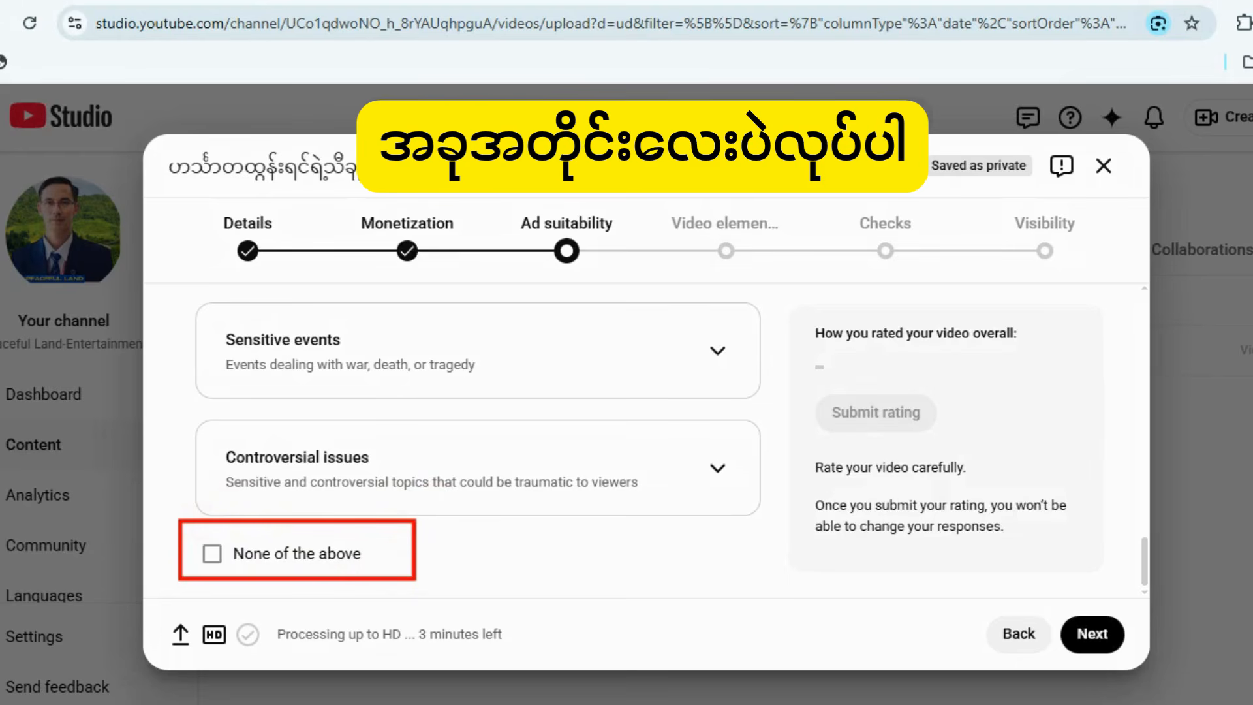
pyautogui.press('Escape')
pyautogui.click(212, 555)
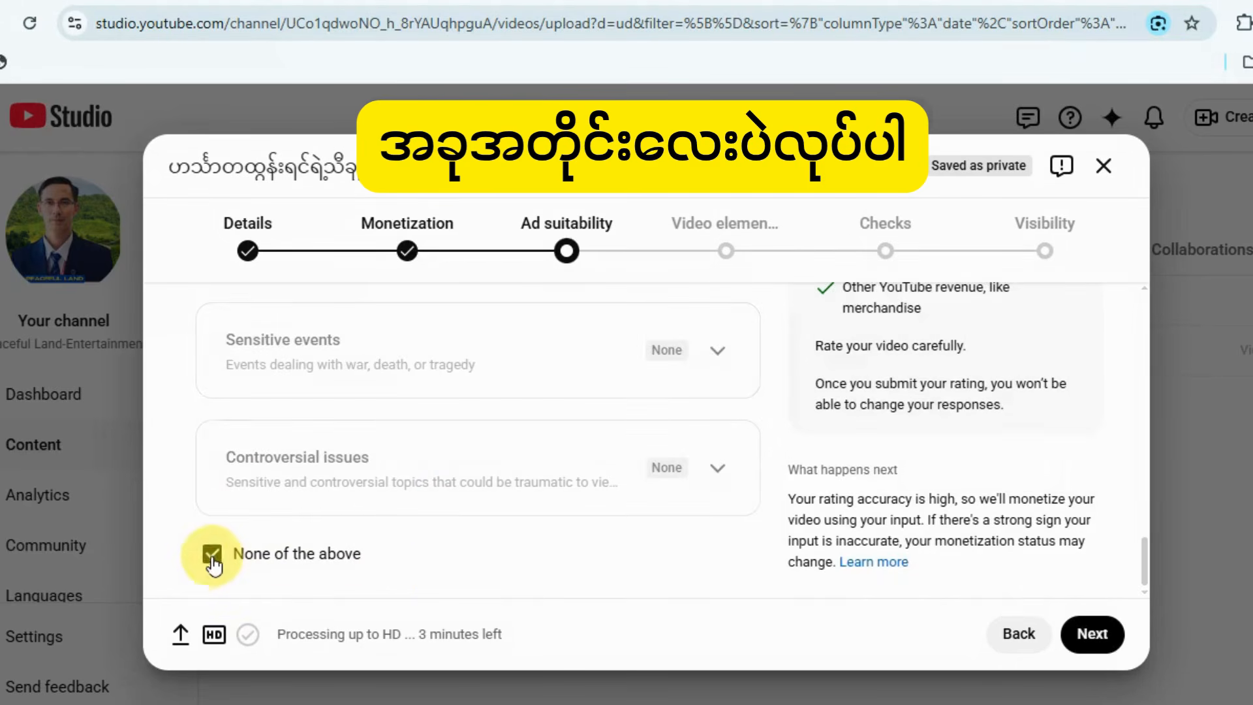
# Submit the video's ad suitability rating and continue to the Video elements stage.
pyautogui.scroll(5, 575, 507)
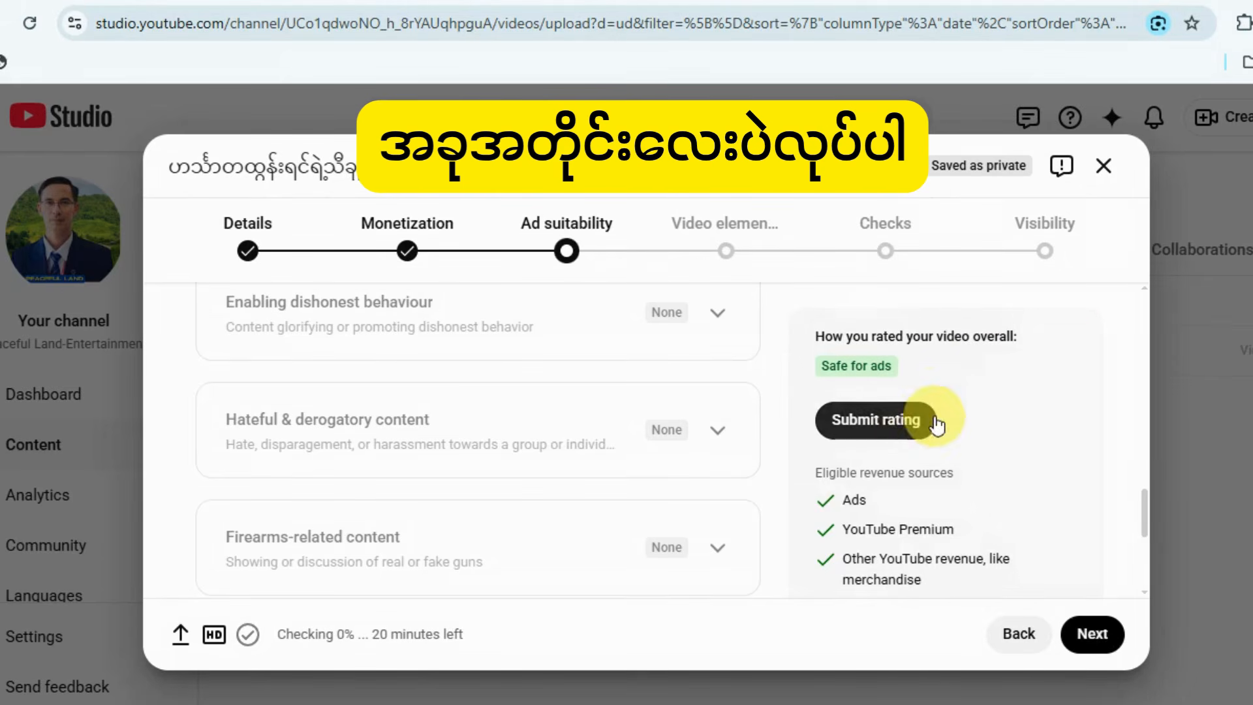
pyautogui.click(907, 423)
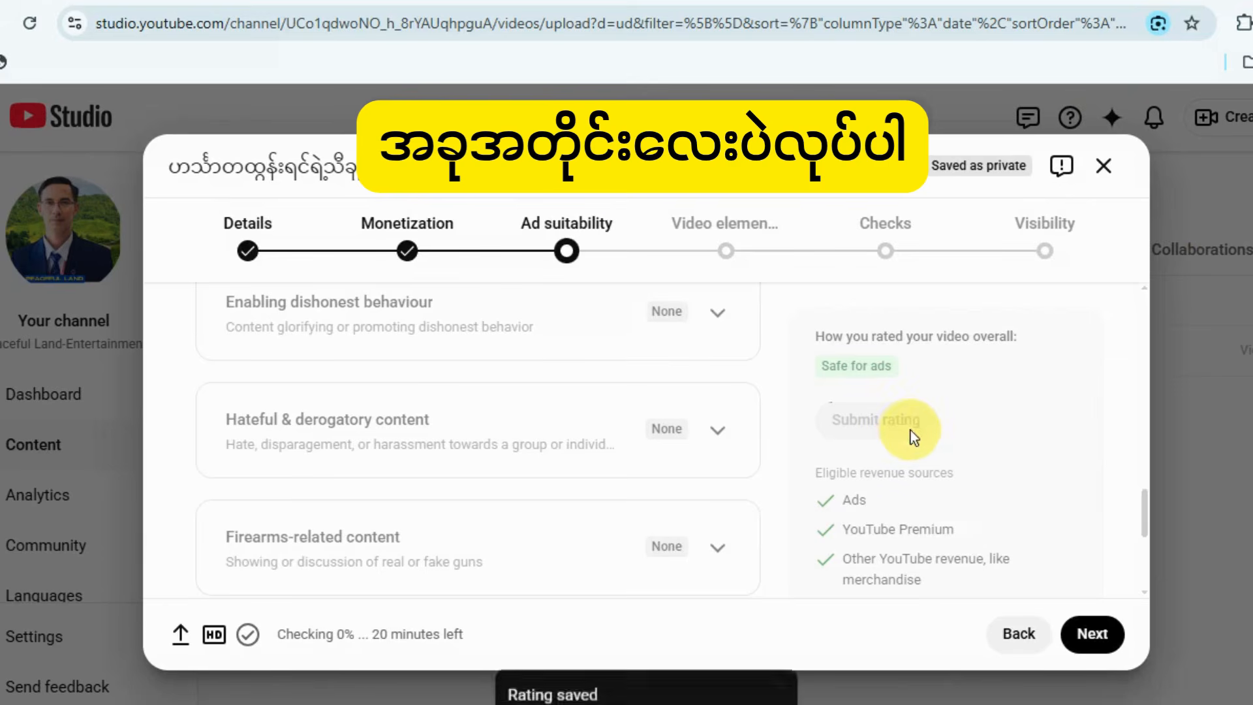
pyautogui.hotkey('ctrl', 'alt', 'd')
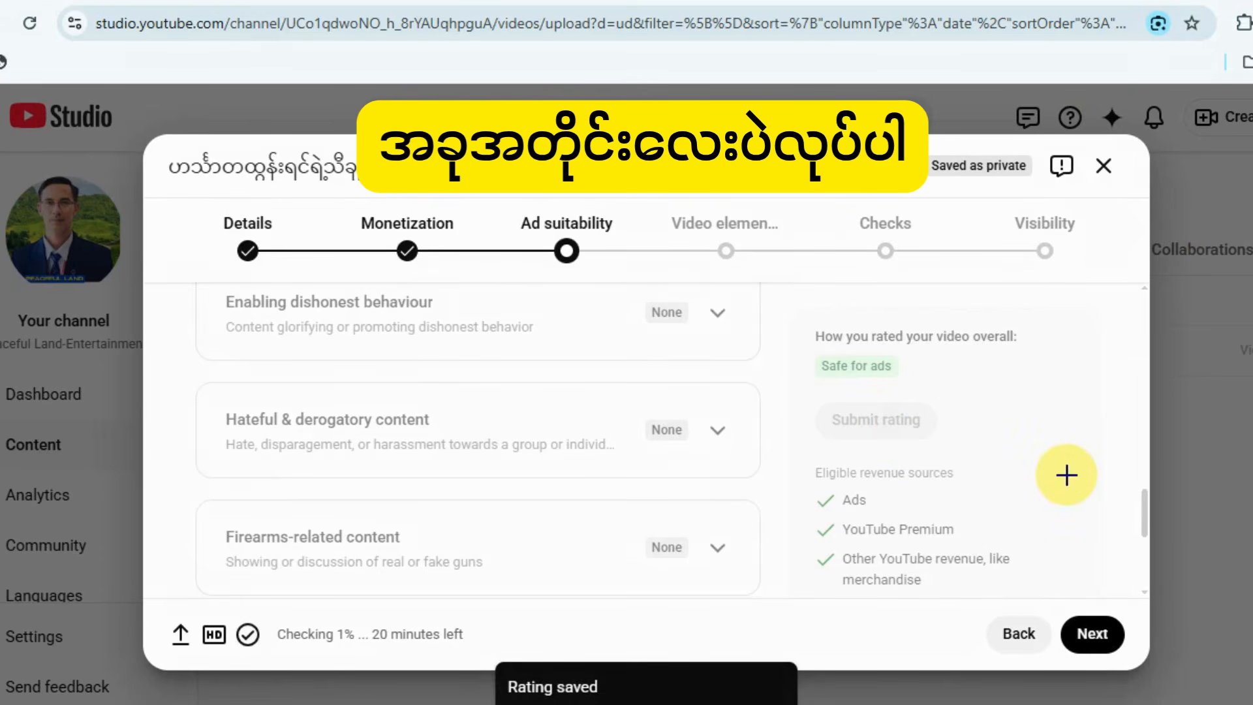
pyautogui.moveTo(1048, 444)
pyautogui.mouseDown()
pyautogui.moveTo(1070, 512)
pyautogui.moveTo(1076, 619)
pyautogui.mouseUp()
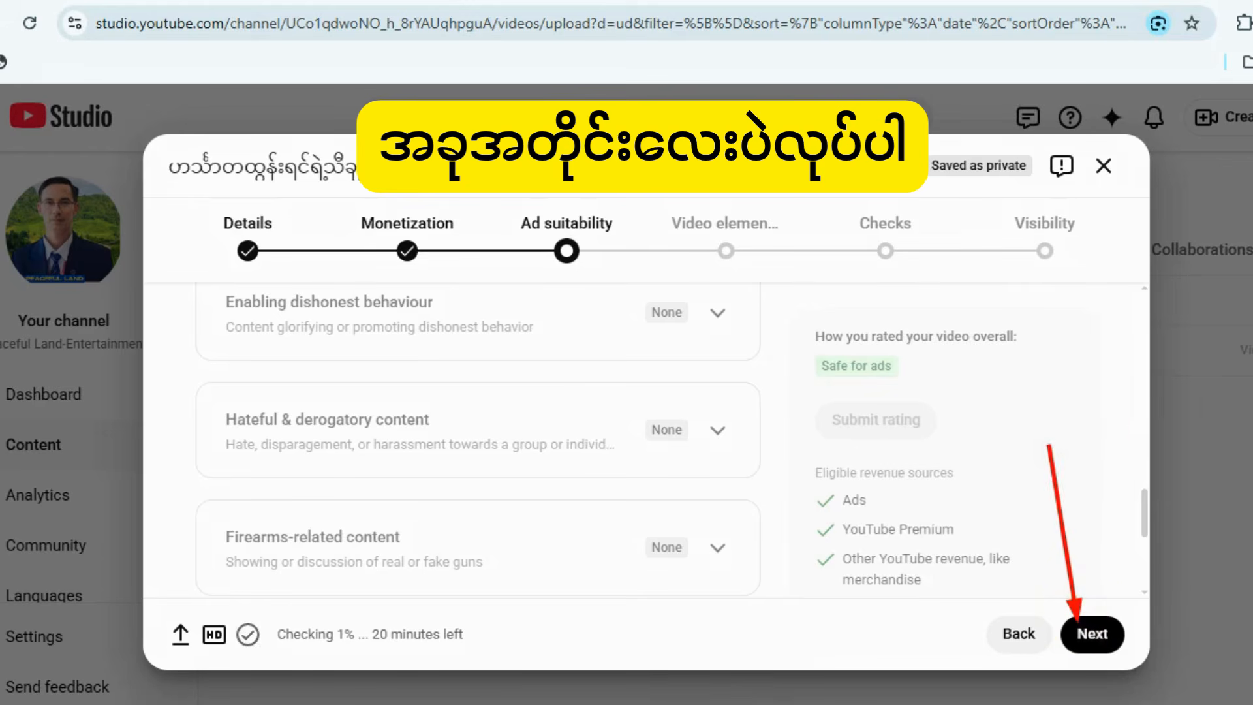
pyautogui.click(1091, 634)
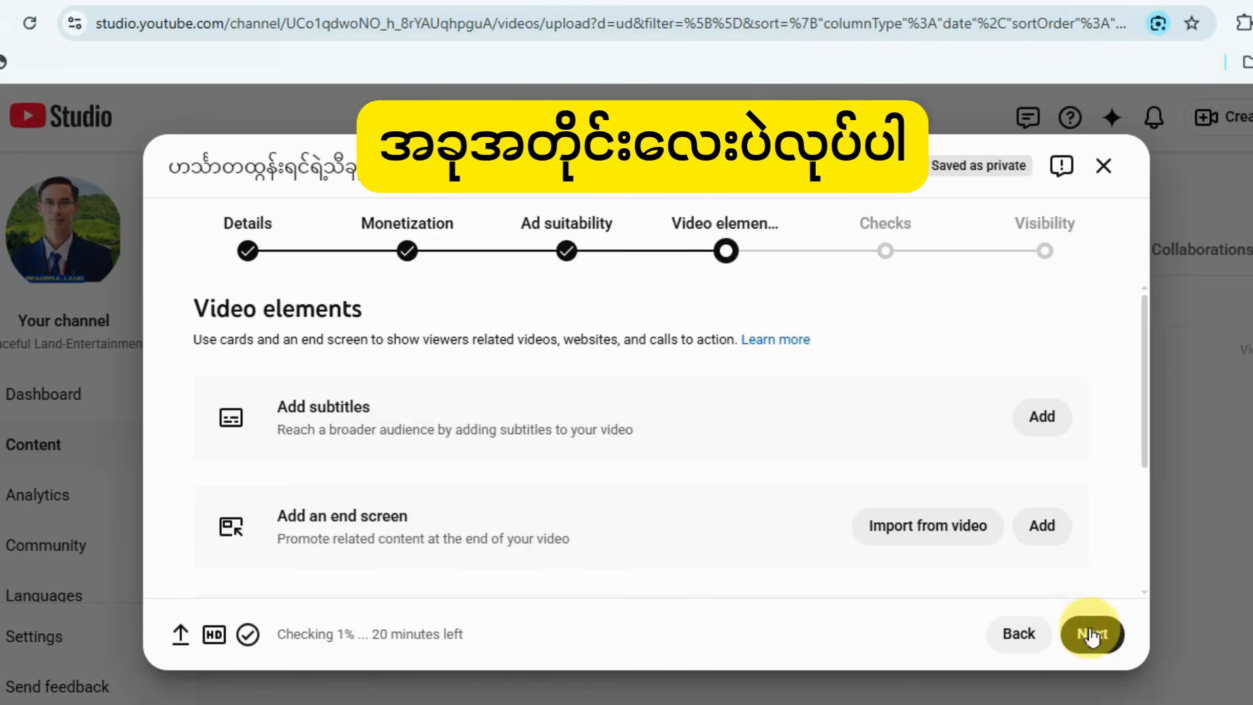
# Start adding a new end screen to the video instead of importing one from another video.
pyautogui.scroll(-2, 835, 440)
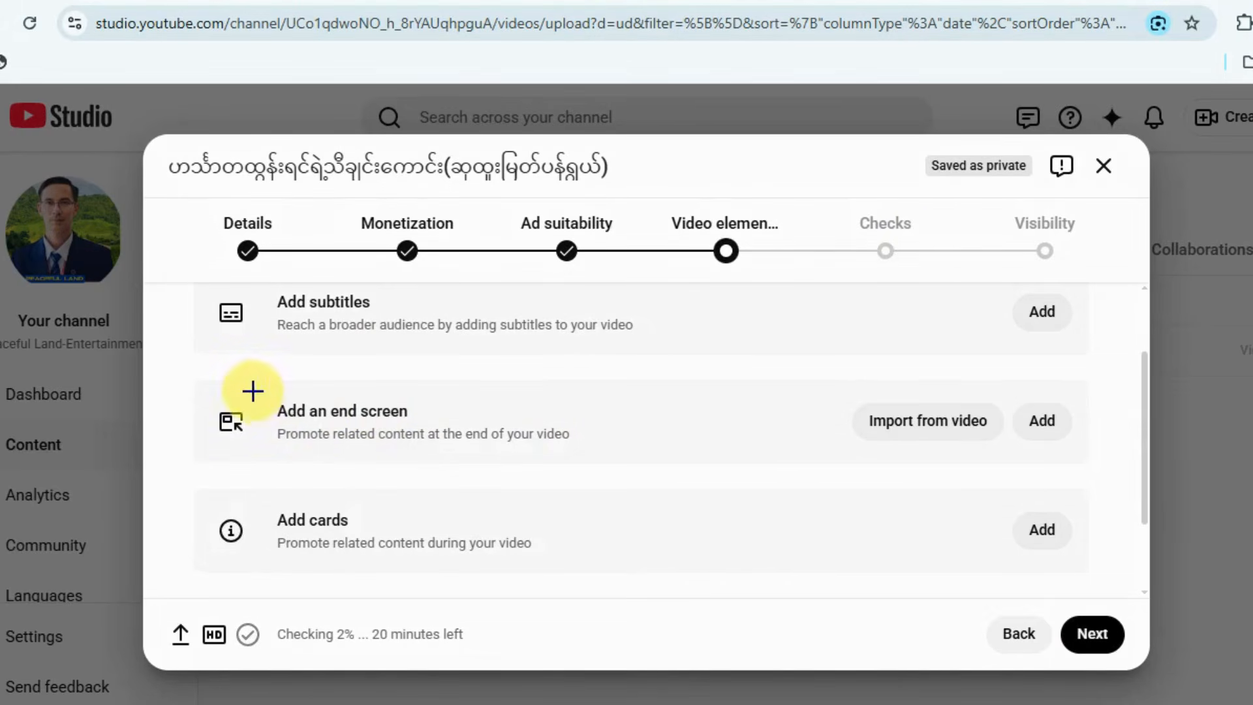
pyautogui.moveTo(253, 387); pyautogui.dragTo(489, 442)
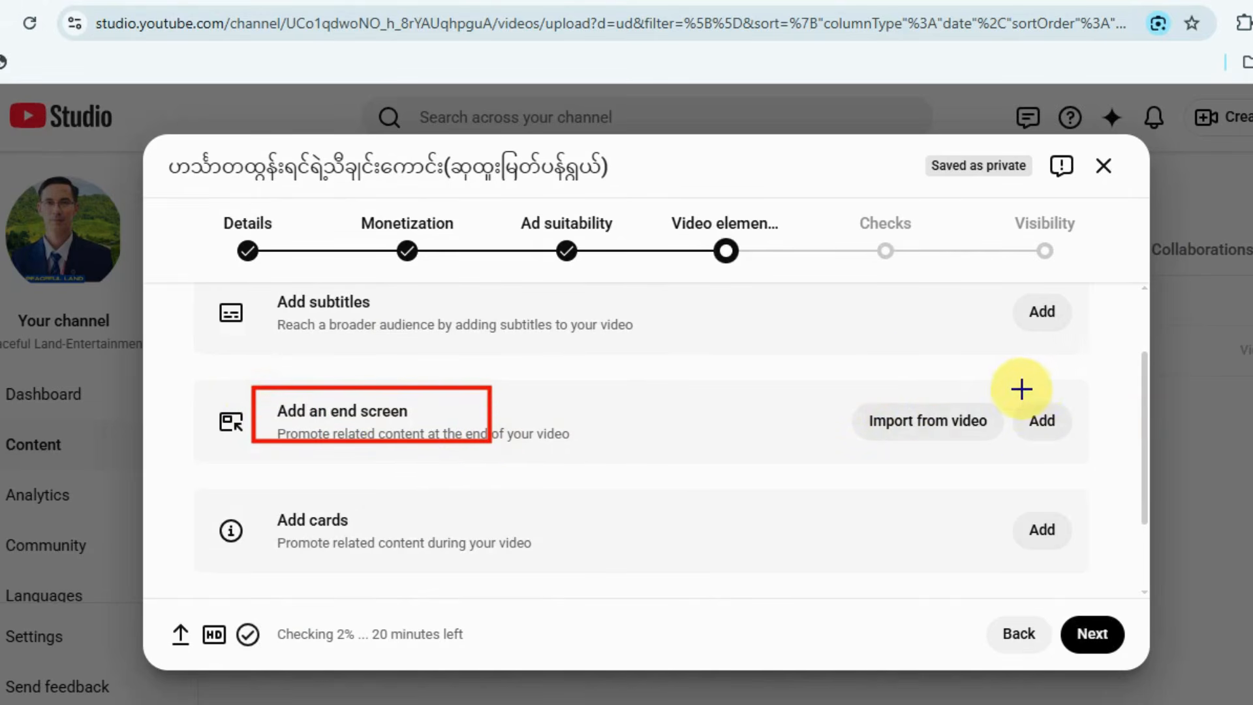
pyautogui.moveTo(1021, 387); pyautogui.dragTo(1068, 455)
pyautogui.moveTo(848, 376); pyautogui.dragTo(1005, 460)
pyautogui.press('Escape')
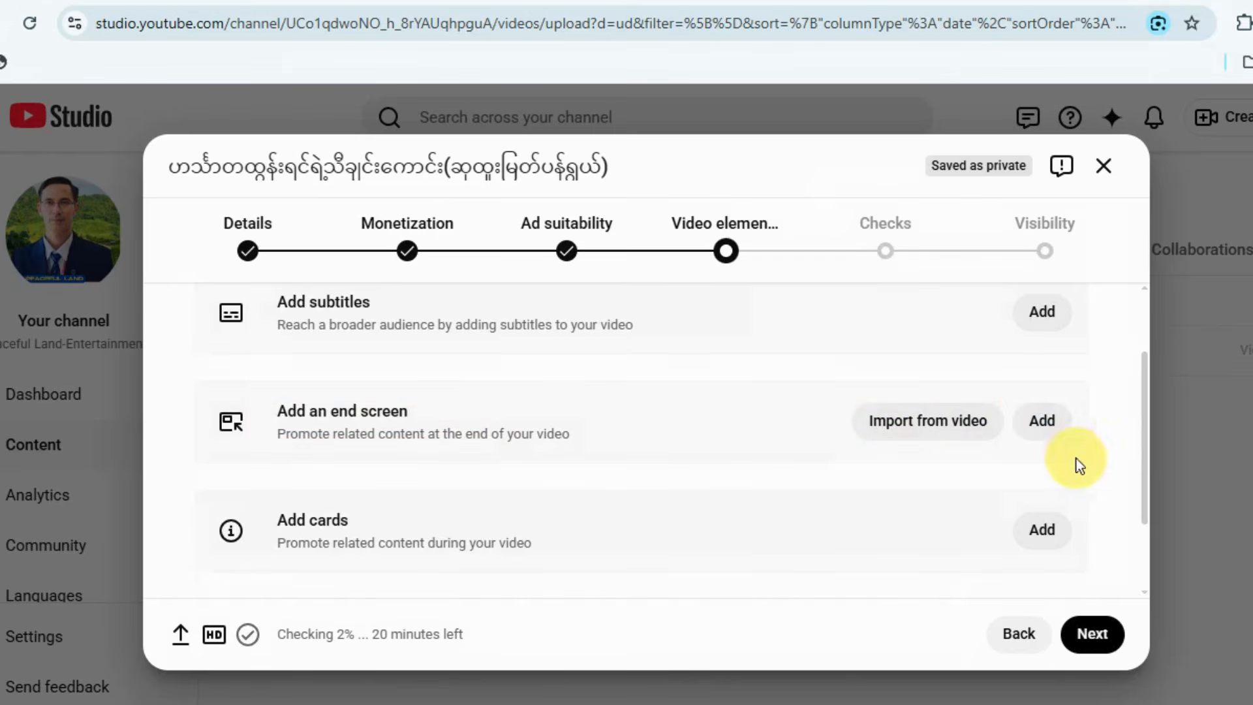
pyautogui.click(1044, 421)
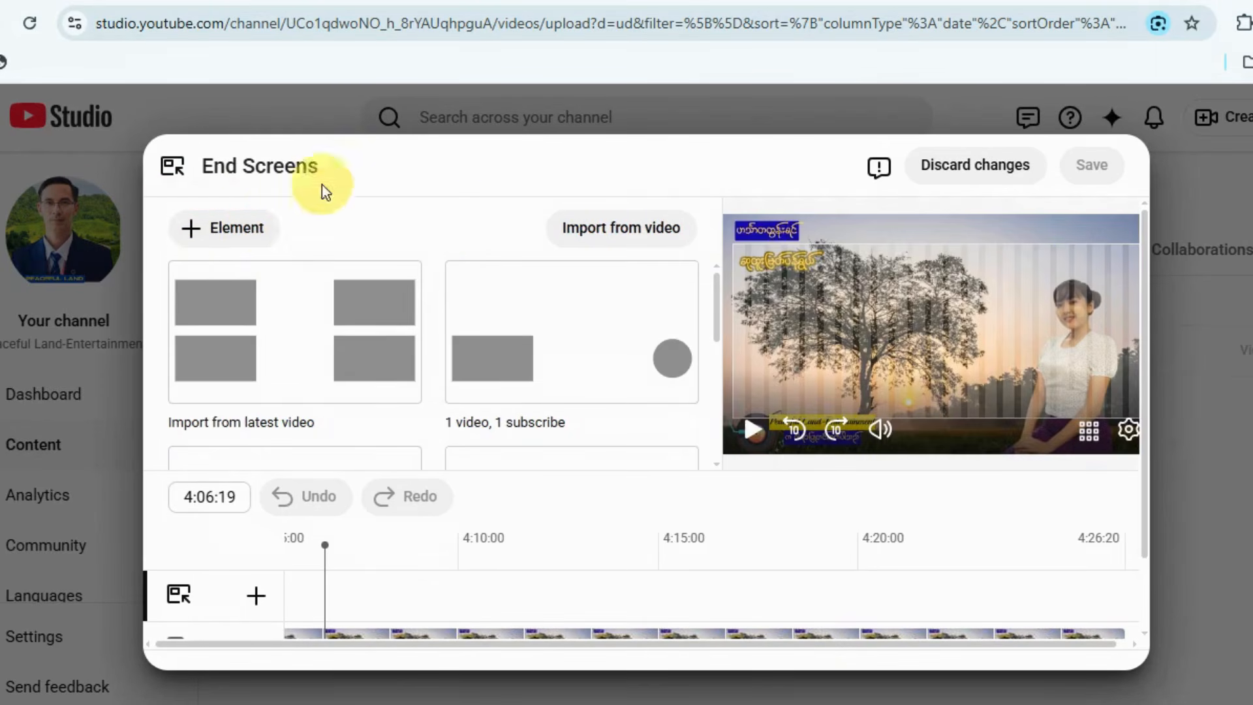
# Add the playlists ဟင်္သာတထွန်းရင် ရဲ့ မြန်မာသံစဉ် သီချင်းကောင်းများ and တွံတေးသိန်းတန်သီချင်းများThein Tan Songs as end screen elements.
pyautogui.click(245, 232)
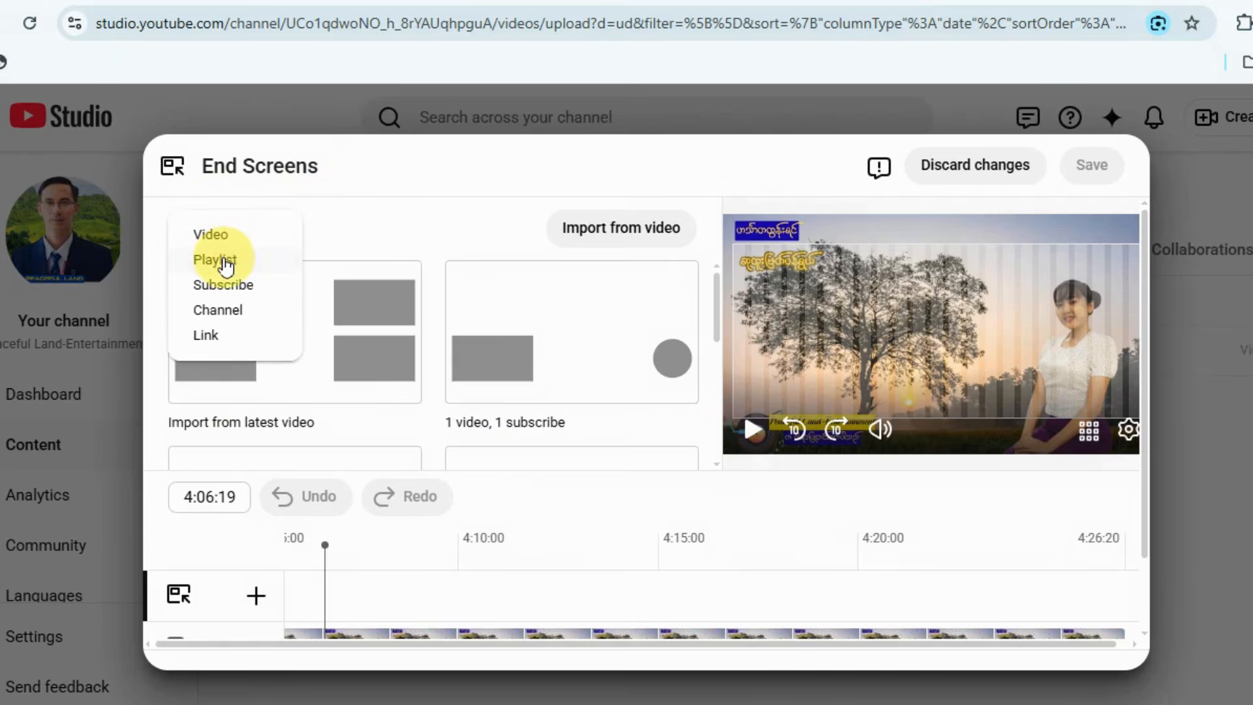
pyautogui.click(225, 263)
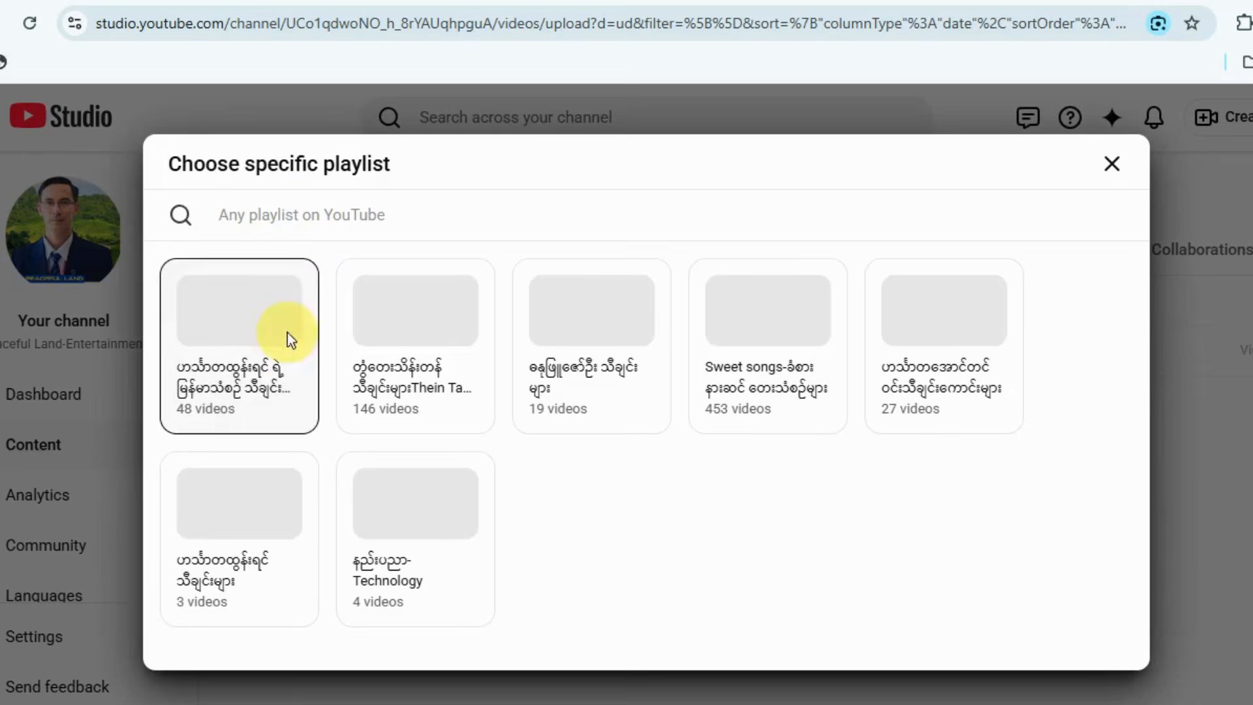
pyautogui.click(227, 334)
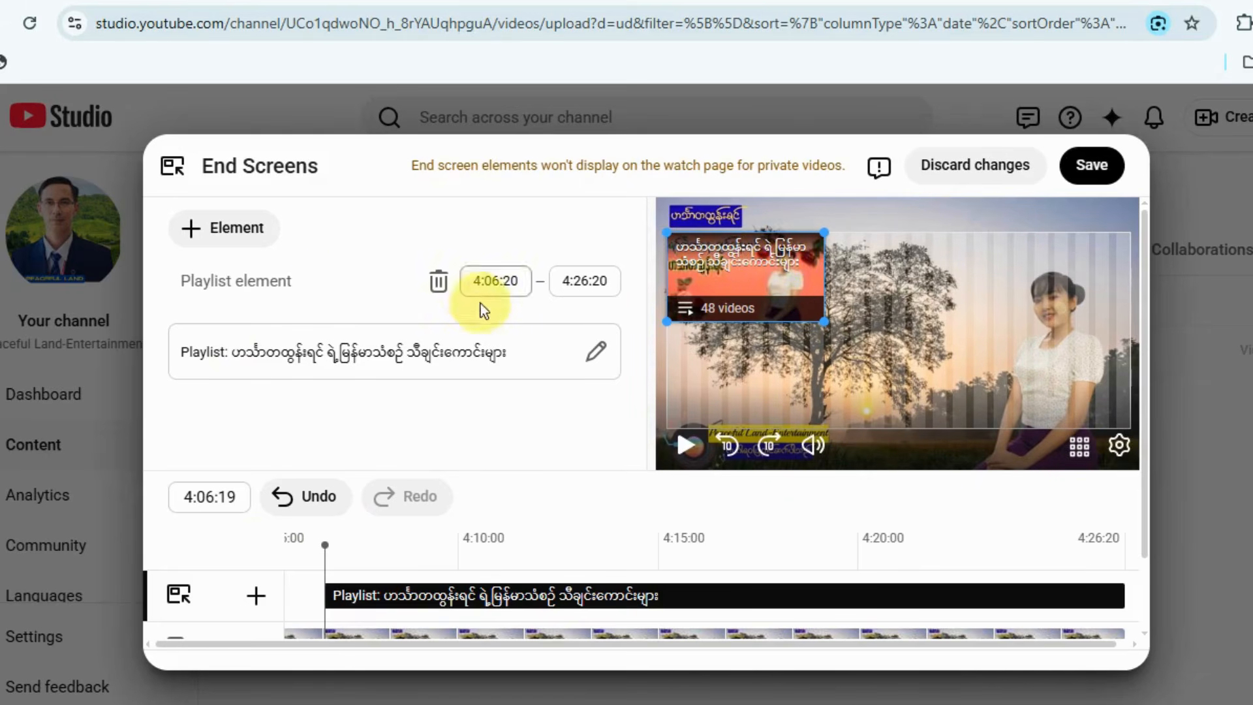
pyautogui.click(239, 236)
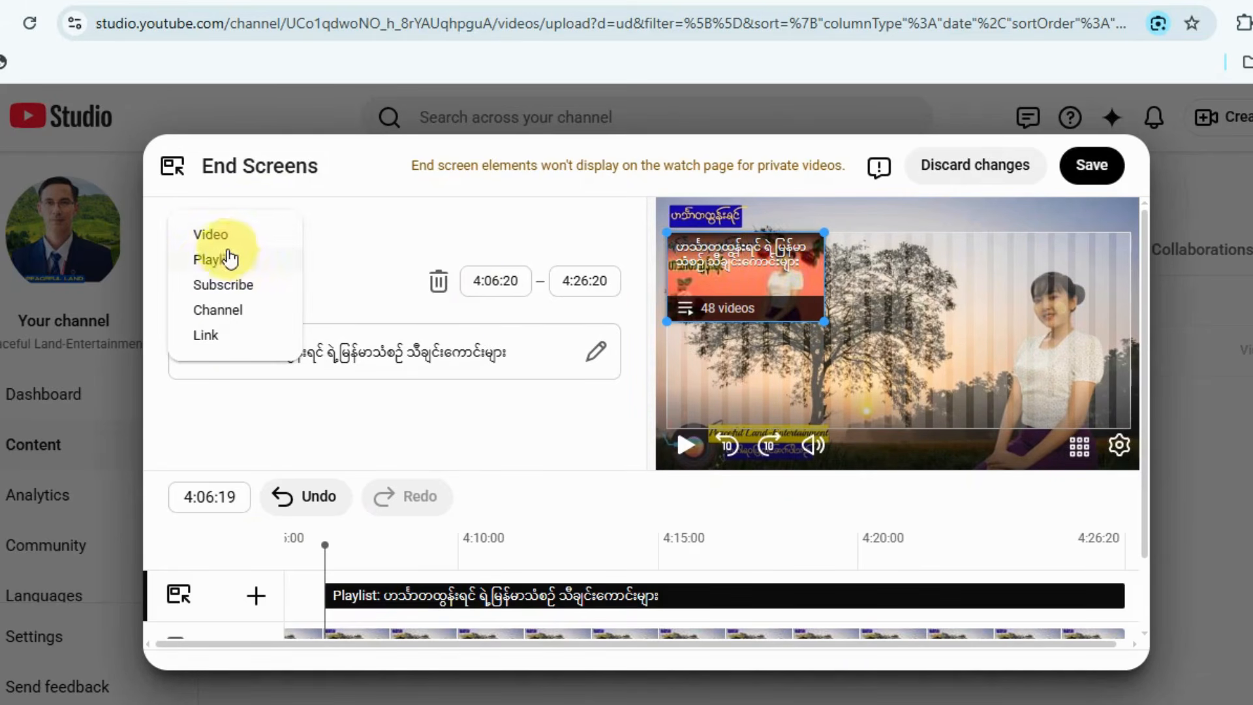
pyautogui.click(209, 258)
pyautogui.click(418, 333)
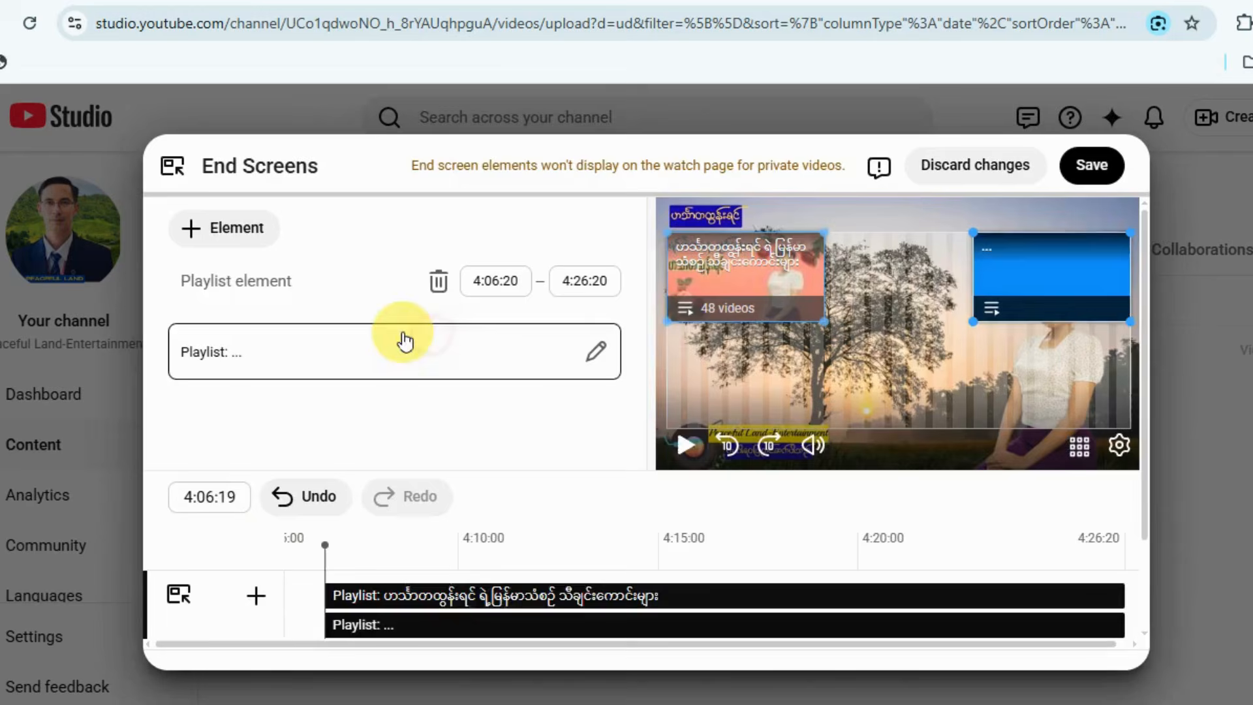
# Add the playlists ဓနုဖြူဇော်ဦး သီချင်းများ and Sweet songs-ခံစား နားဆင် တေးသံစဉ်များ as the third and fourth end screen elements.
pyautogui.click(229, 230)
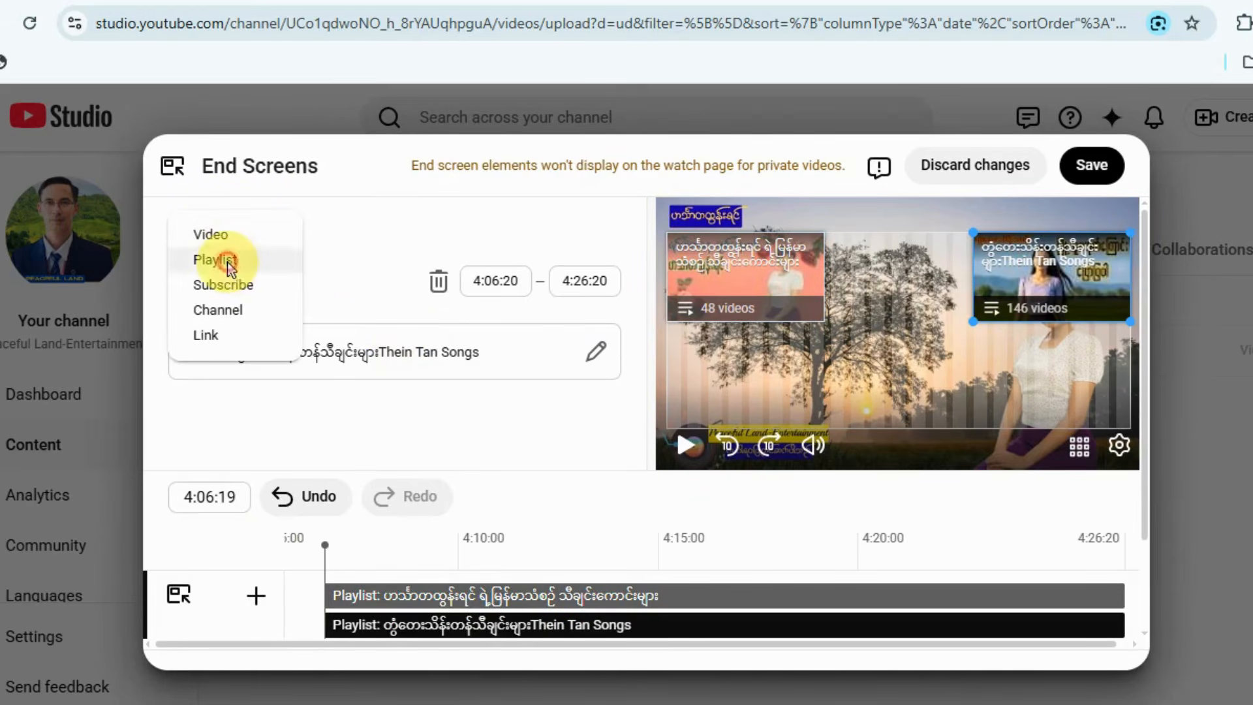
pyautogui.click(229, 260)
pyautogui.click(620, 363)
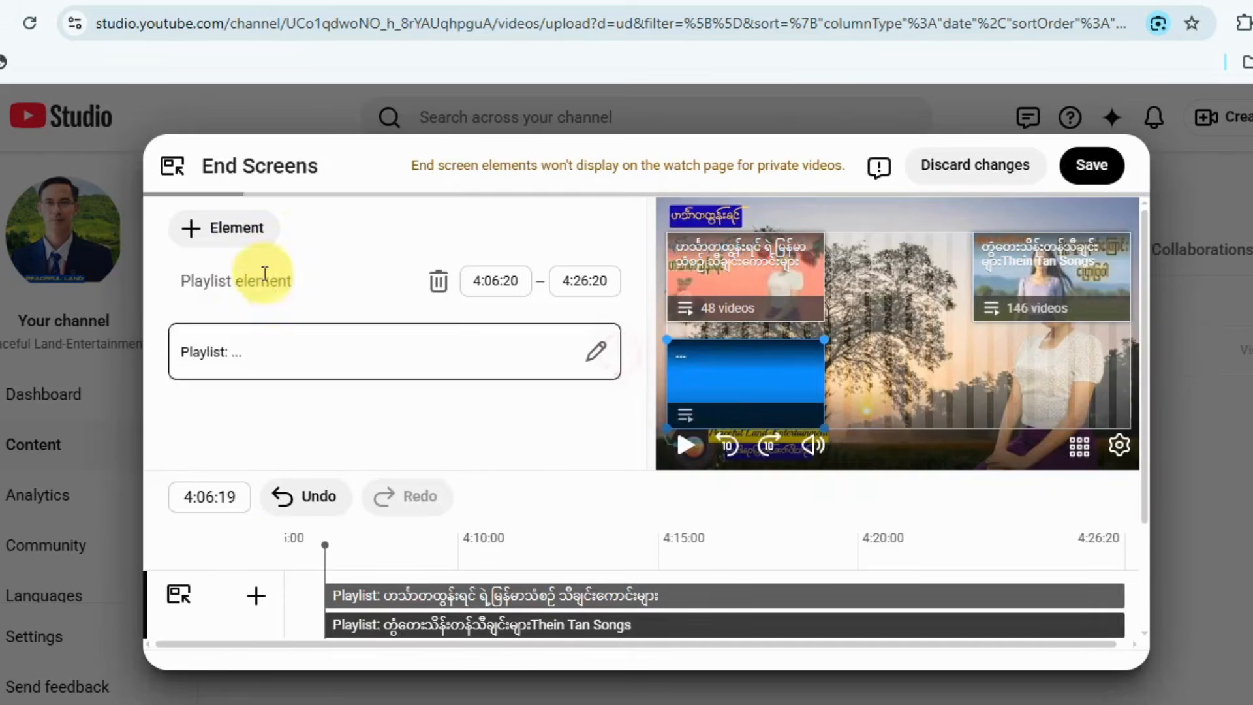
pyautogui.click(225, 228)
pyautogui.click(212, 259)
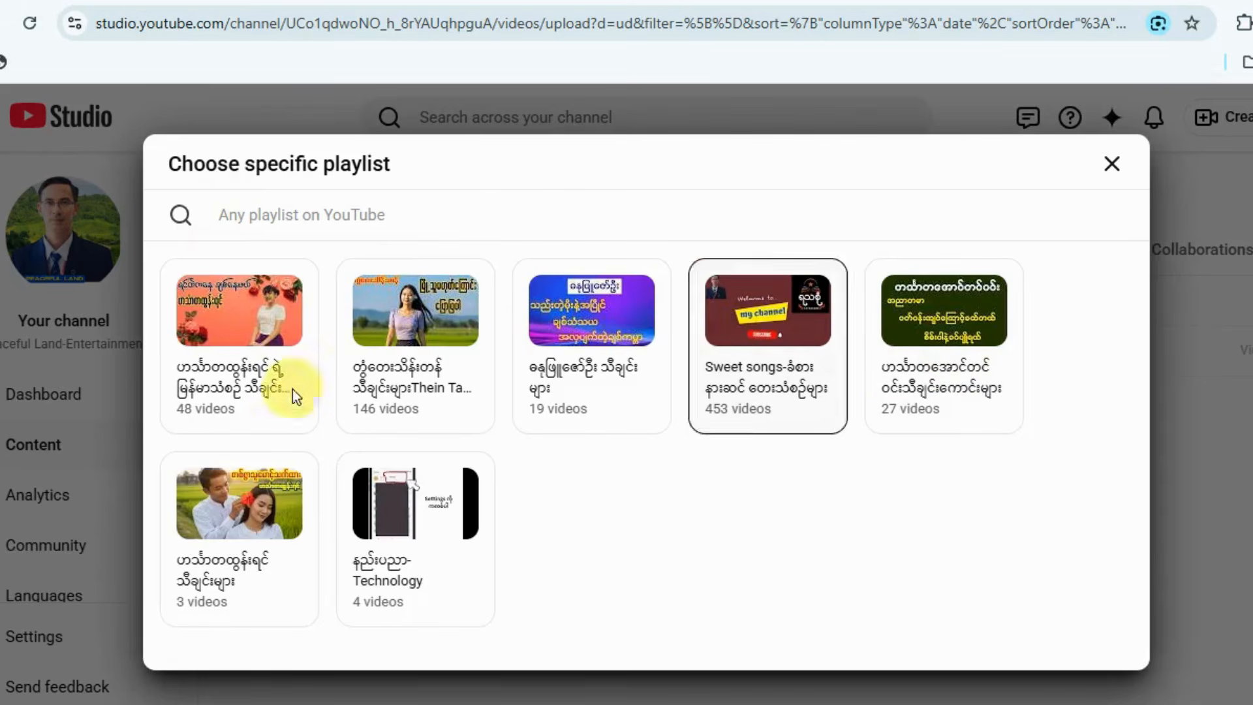
pyautogui.click(764, 354)
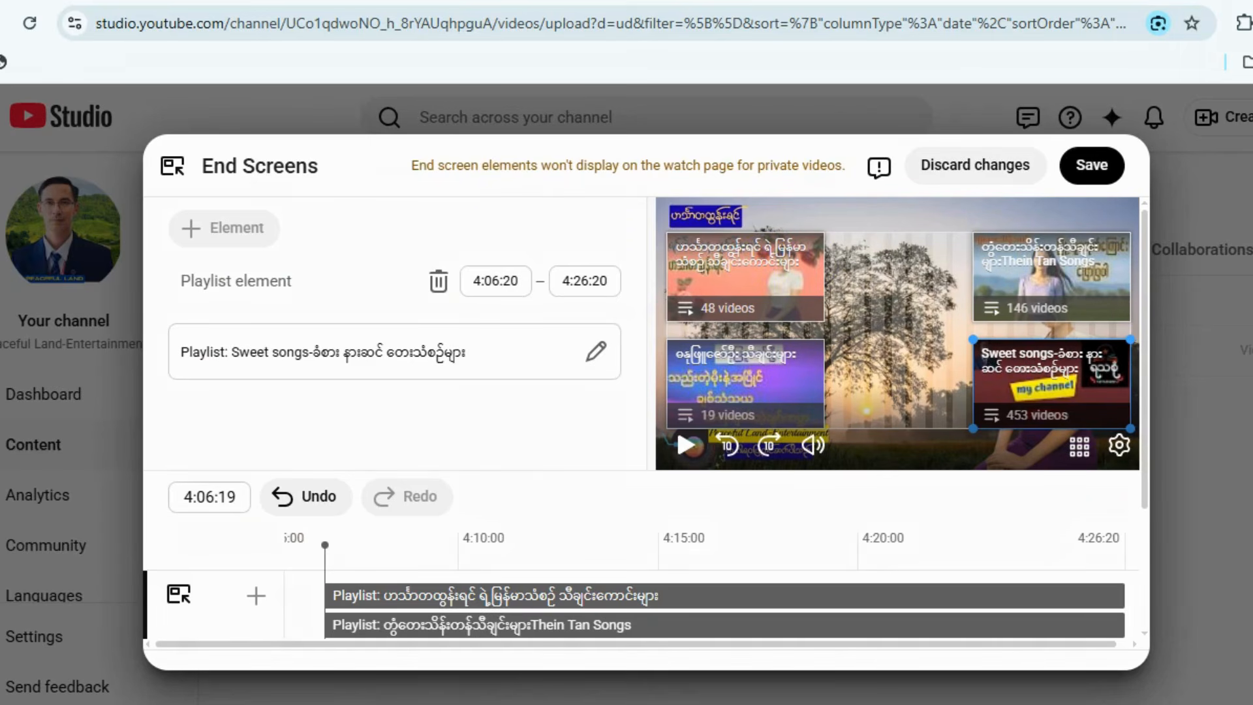
# Save the end screen with its four playlist elements and return to the video elements.
pyautogui.moveTo(874, 195); pyautogui.dragTo(812, 237)
pyautogui.moveTo(1127, 219); pyautogui.dragTo(1073, 266)
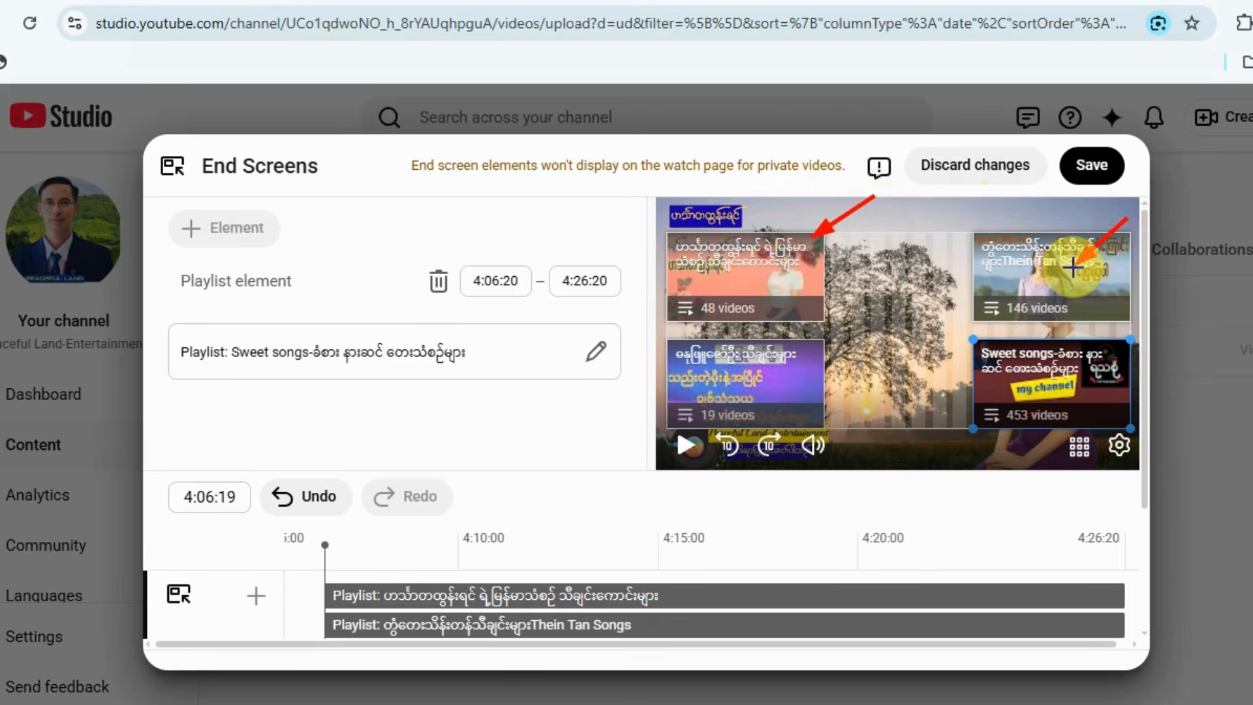
pyautogui.moveTo(1161, 358); pyautogui.dragTo(1114, 378)
pyautogui.moveTo(871, 339); pyautogui.dragTo(796, 378)
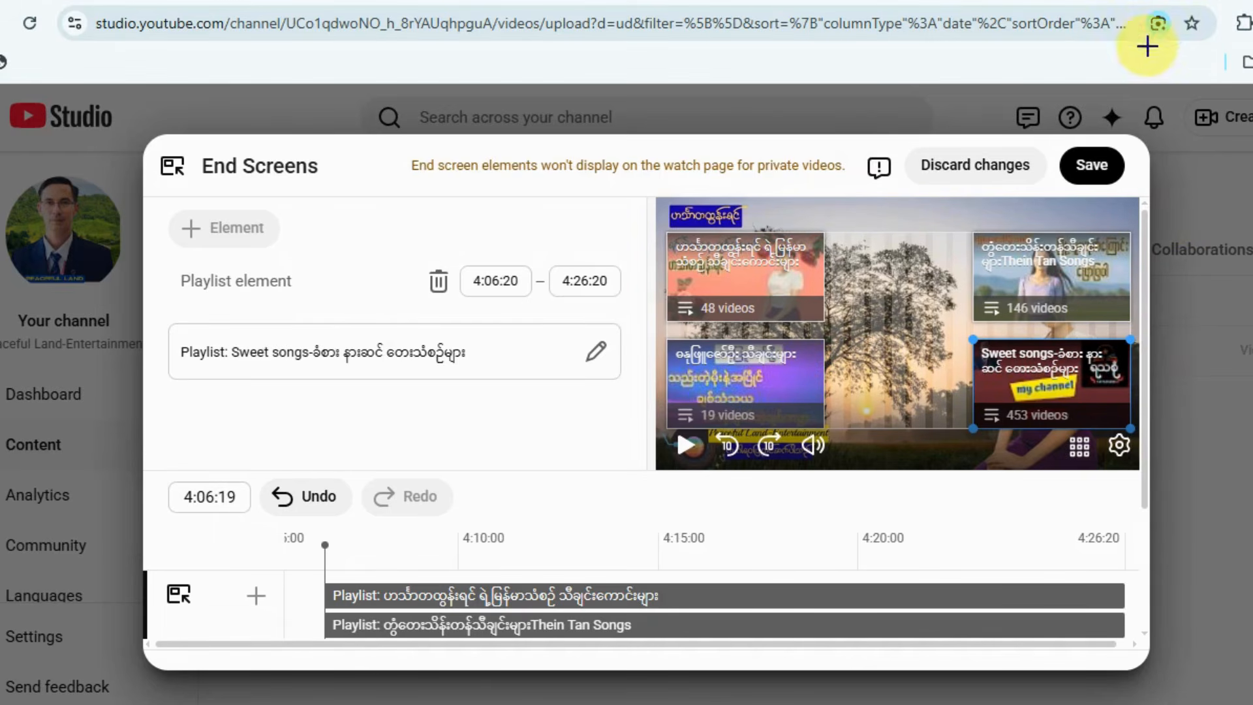
pyautogui.moveTo(1186, 44); pyautogui.dragTo(1106, 153)
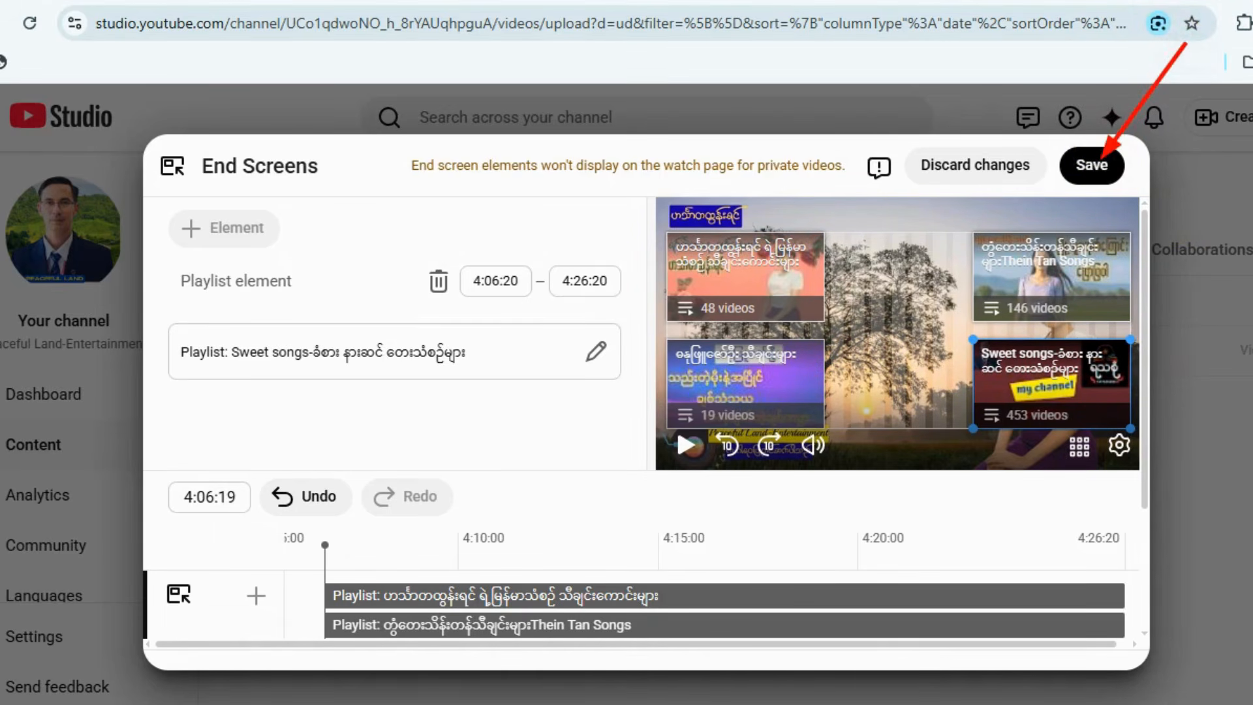
pyautogui.click(1100, 166)
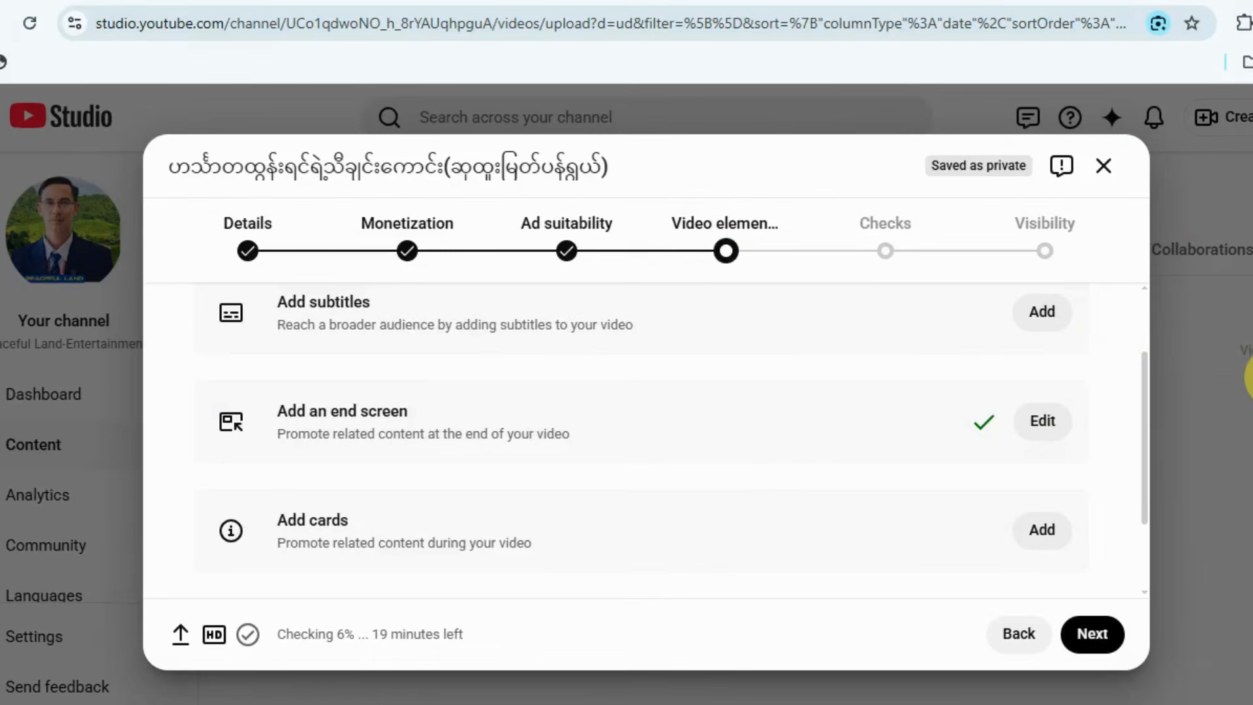
# Open the cards editor and add a video card at 0:18:04 linking to မောင့်ကိုညာရင်ငရဲကြီးမယ်(တွံတေးသိန်းတန်).
pyautogui.scroll(-2, 758, 435)
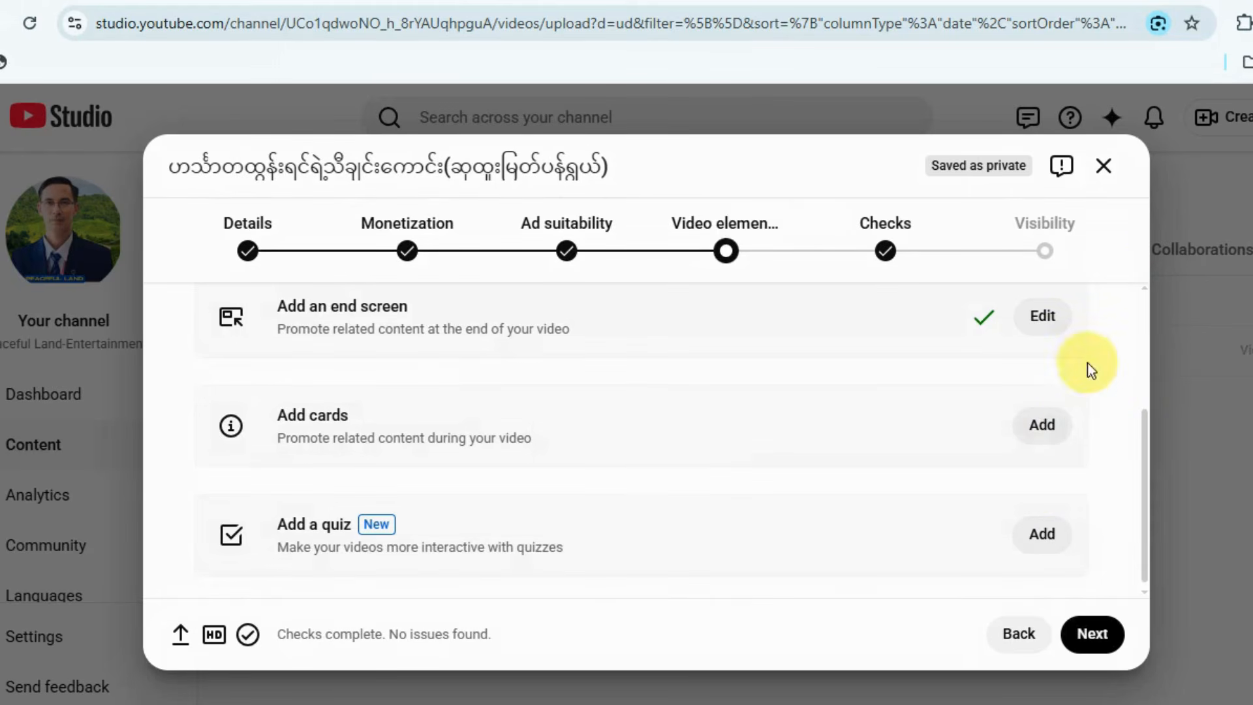
pyautogui.click(1047, 428)
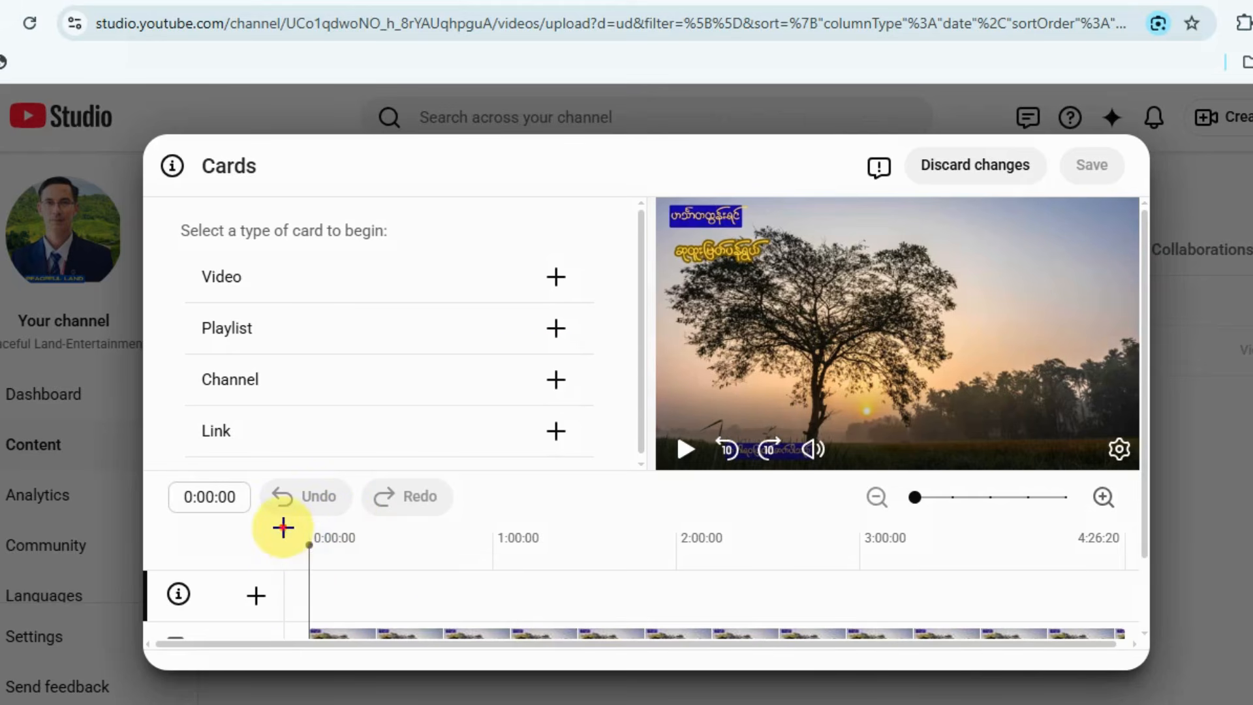
pyautogui.moveTo(283, 527)
pyautogui.mouseDown()
pyautogui.moveTo(872, 660)
pyautogui.moveTo(1102, 693)
pyautogui.moveTo(1124, 639)
pyautogui.mouseUp()
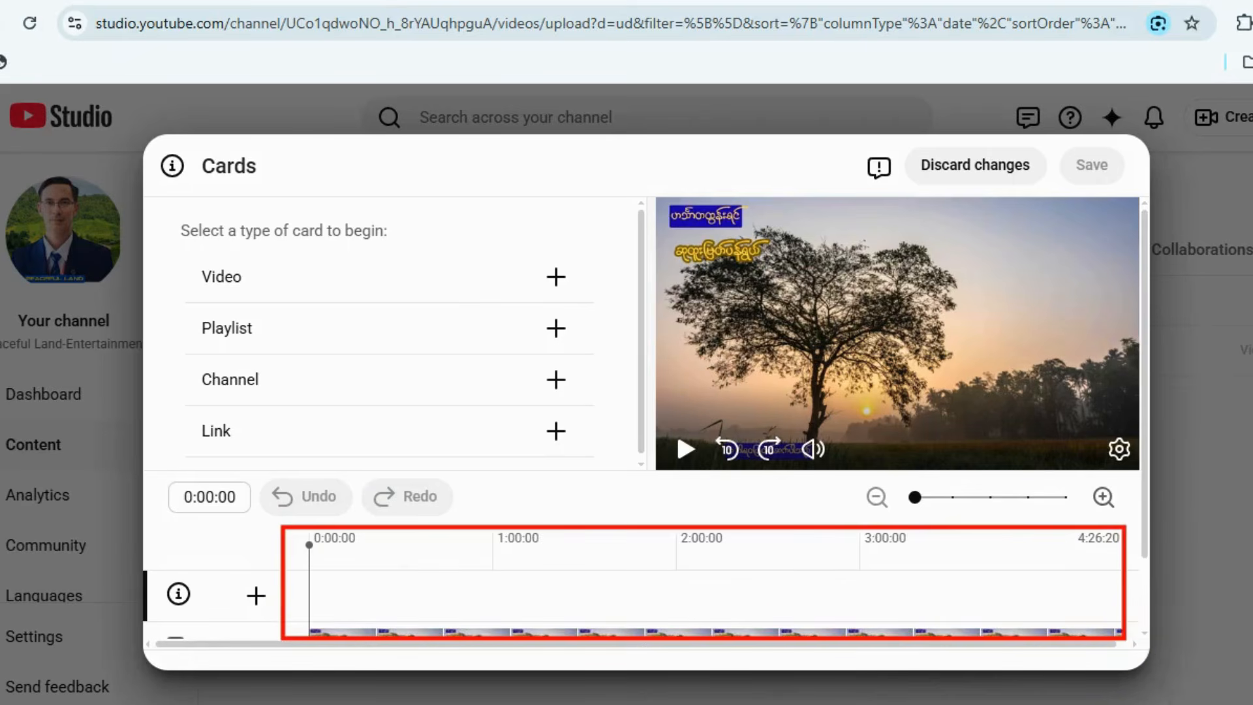
pyautogui.press('Escape')
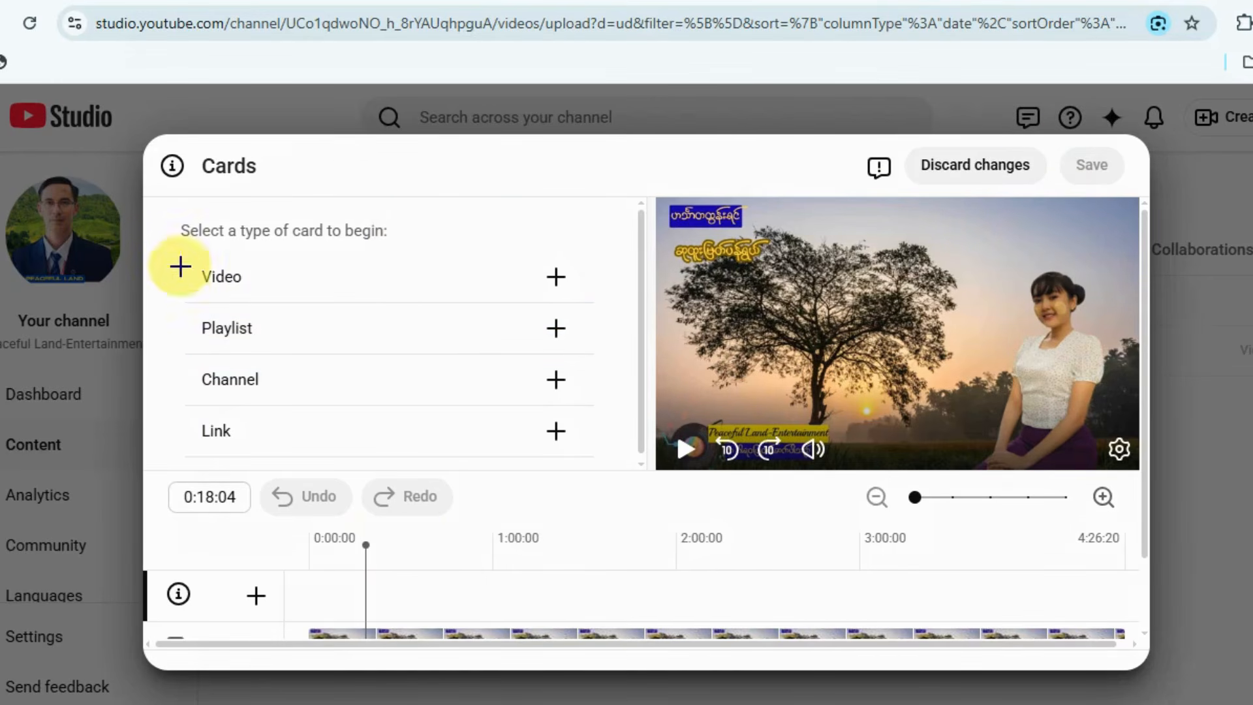
pyautogui.moveTo(184, 258); pyautogui.dragTo(355, 299)
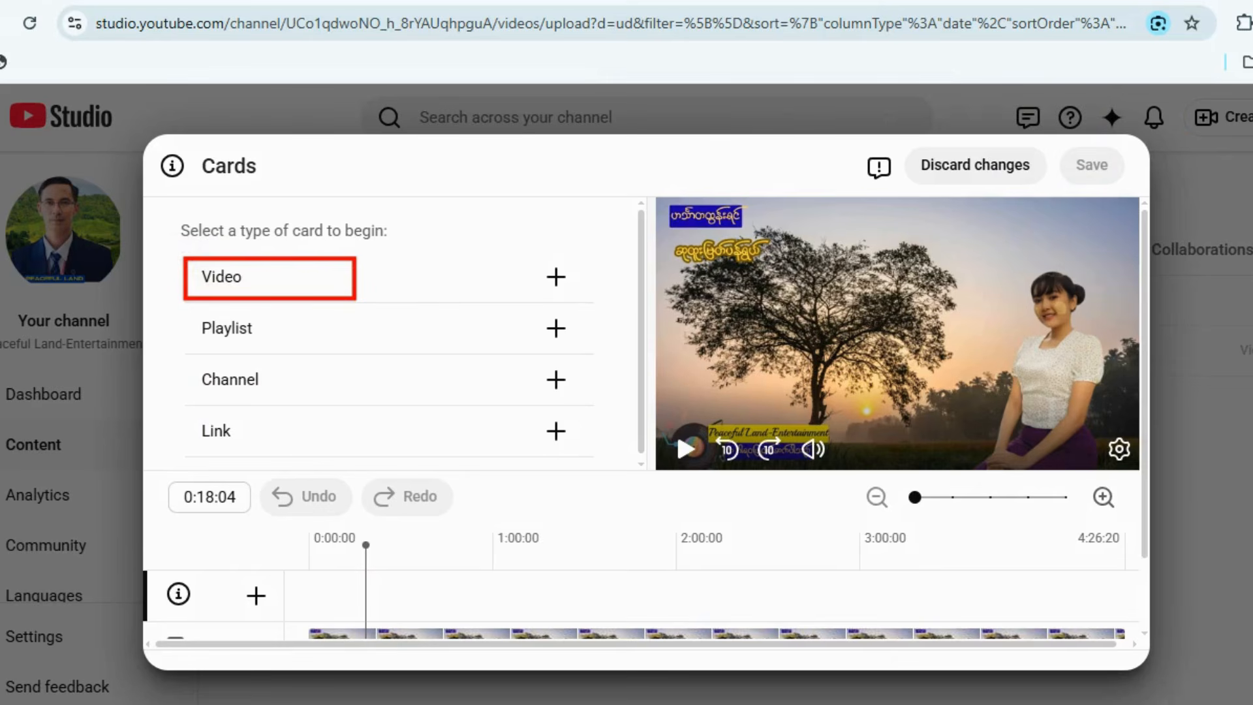
pyautogui.click(428, 279)
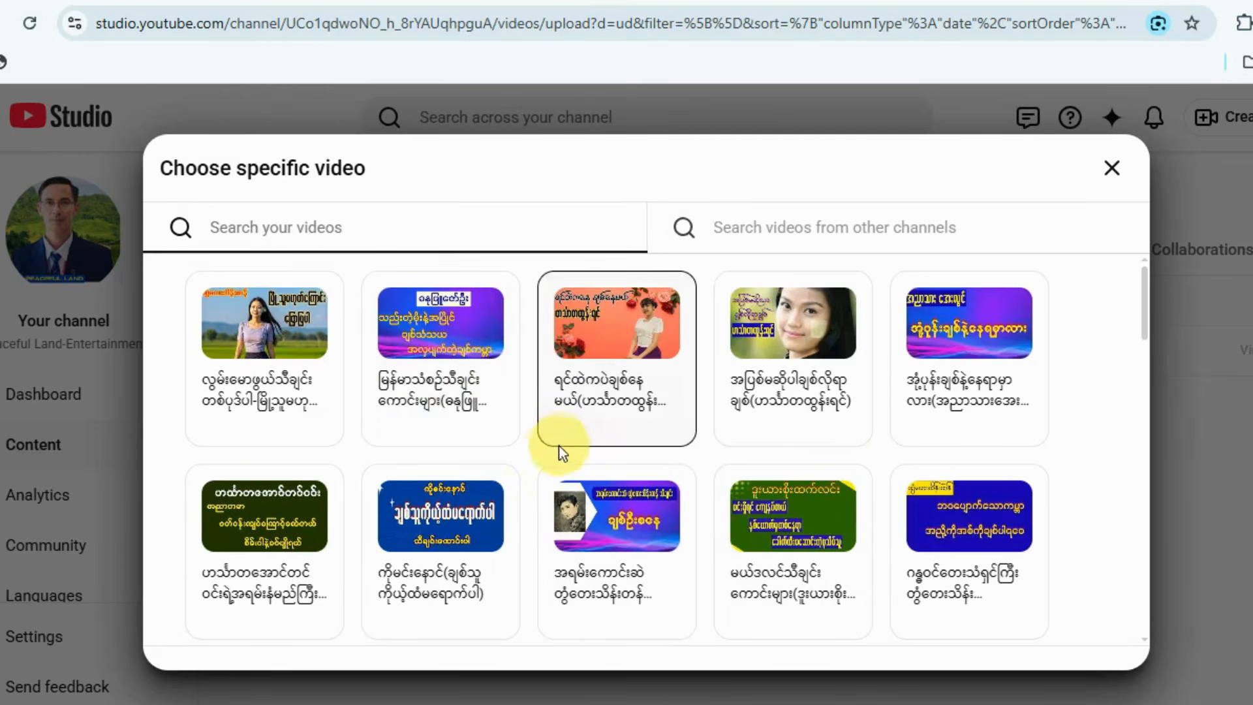
pyautogui.scroll(-10, 526, 456)
pyautogui.scroll(-5, 576, 459)
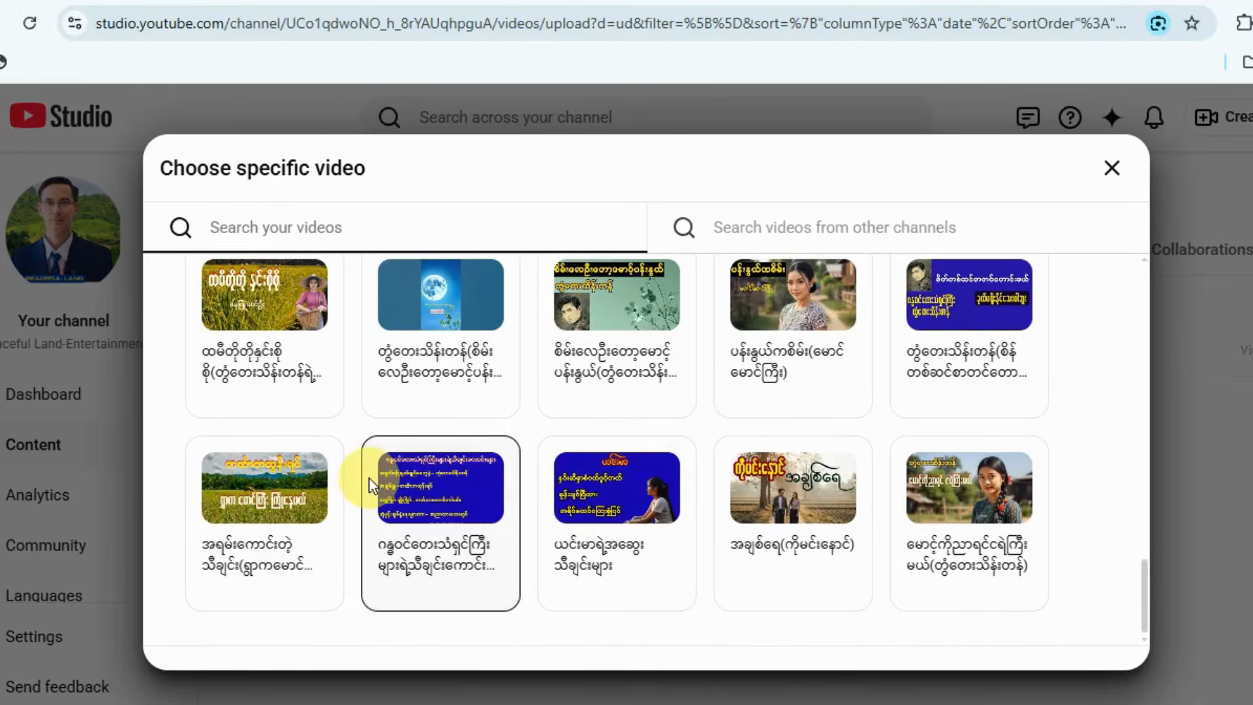
pyautogui.click(959, 540)
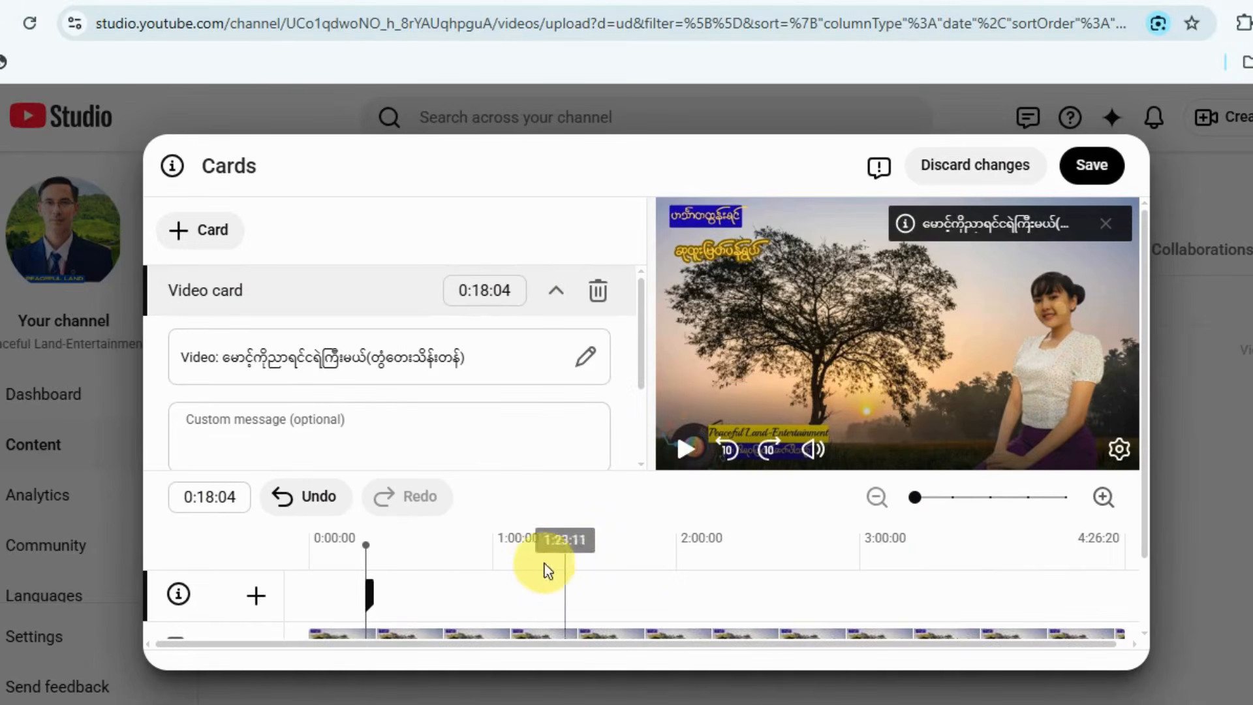
# Add a second video card at 1:15:14 linking to ရင်ထဲကပဲချစ်နေမယ်(ဟင်္သာတထွန်းရင်)အရမ်းကောင်းပါတယ်.
pyautogui.click(541, 569)
pyautogui.click(208, 233)
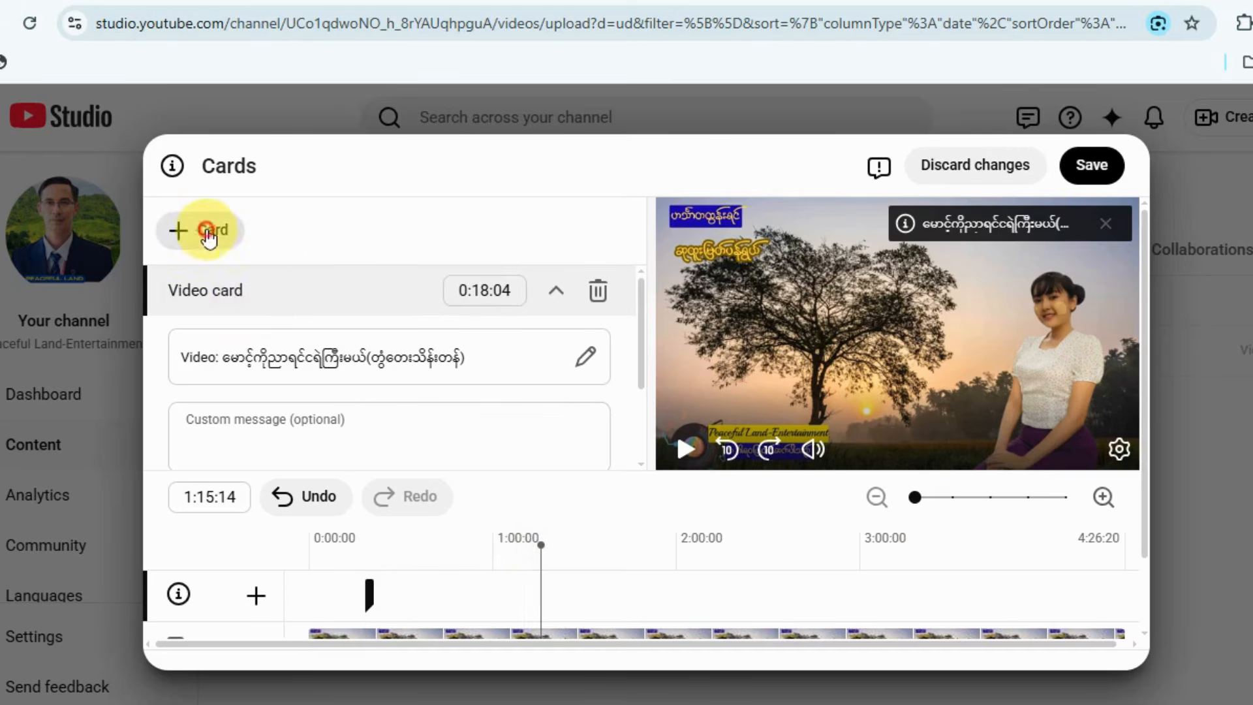
pyautogui.click(203, 238)
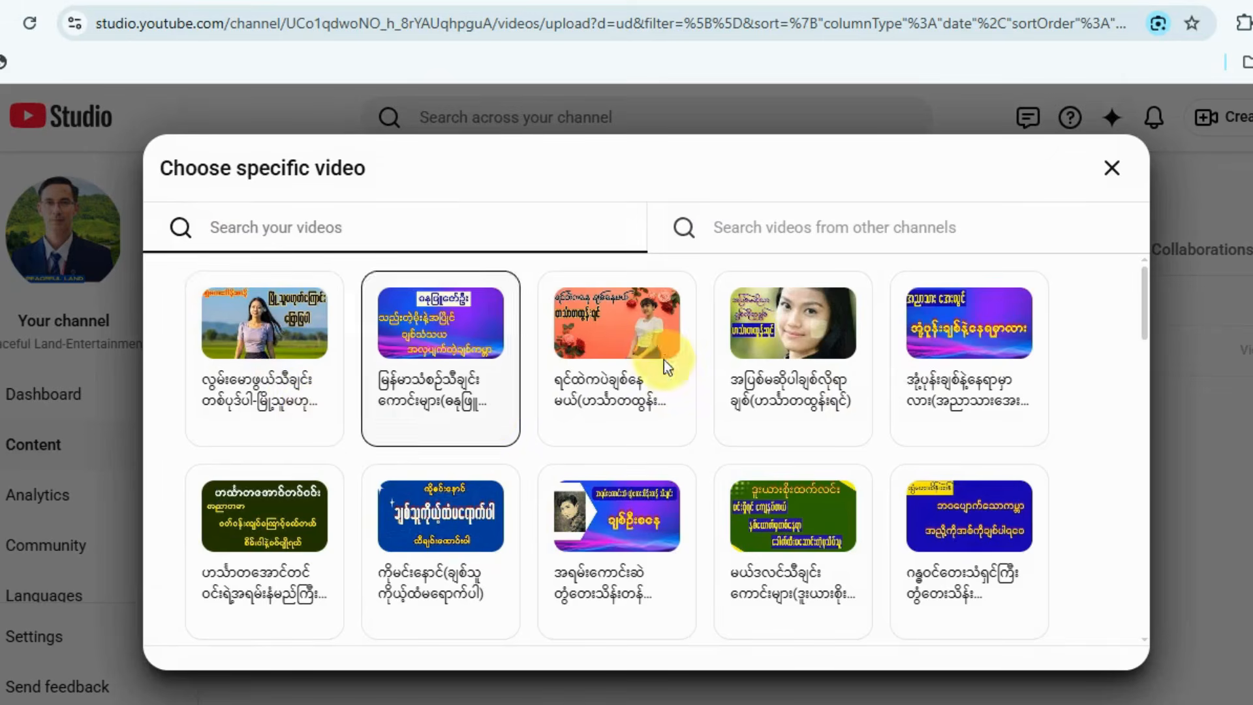
pyautogui.click(616, 323)
# Add a third video card at 2:15:16 linking to မယ်ဒလင်သီချင်းကောင်းများ(ဒူးယားစိုးထက်လင်း).
pyautogui.click(724, 578)
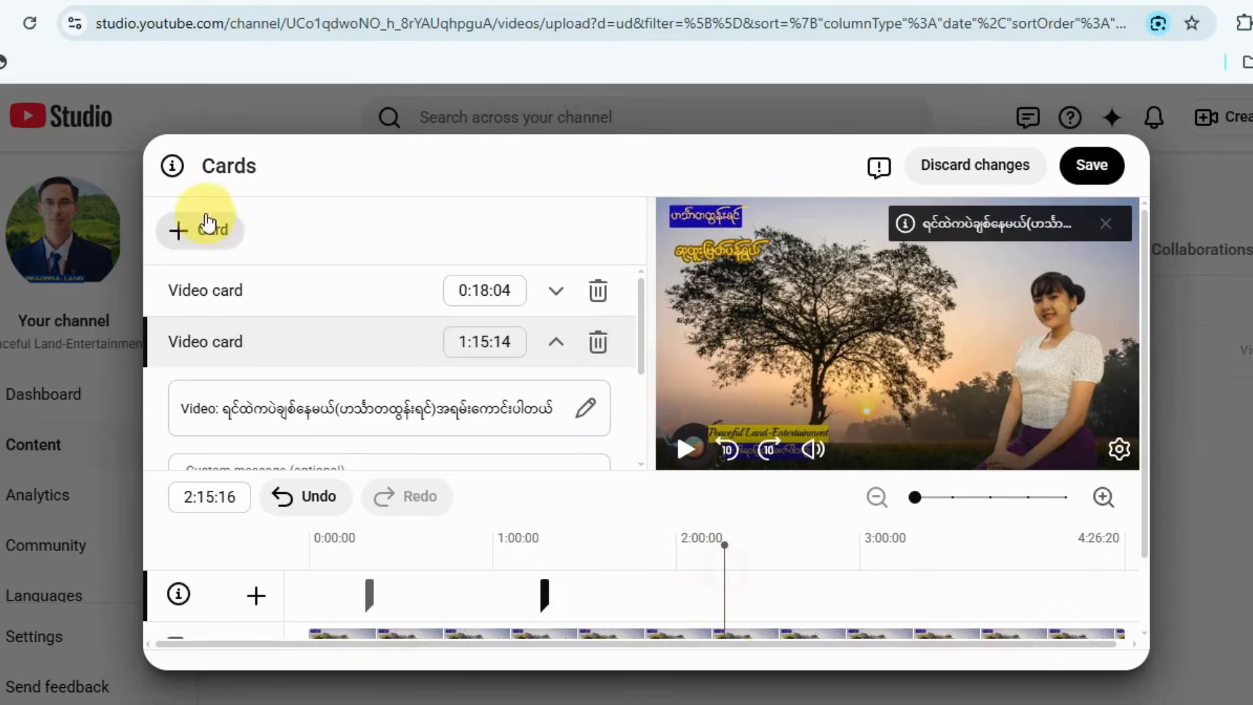
pyautogui.click(199, 230)
pyautogui.click(195, 237)
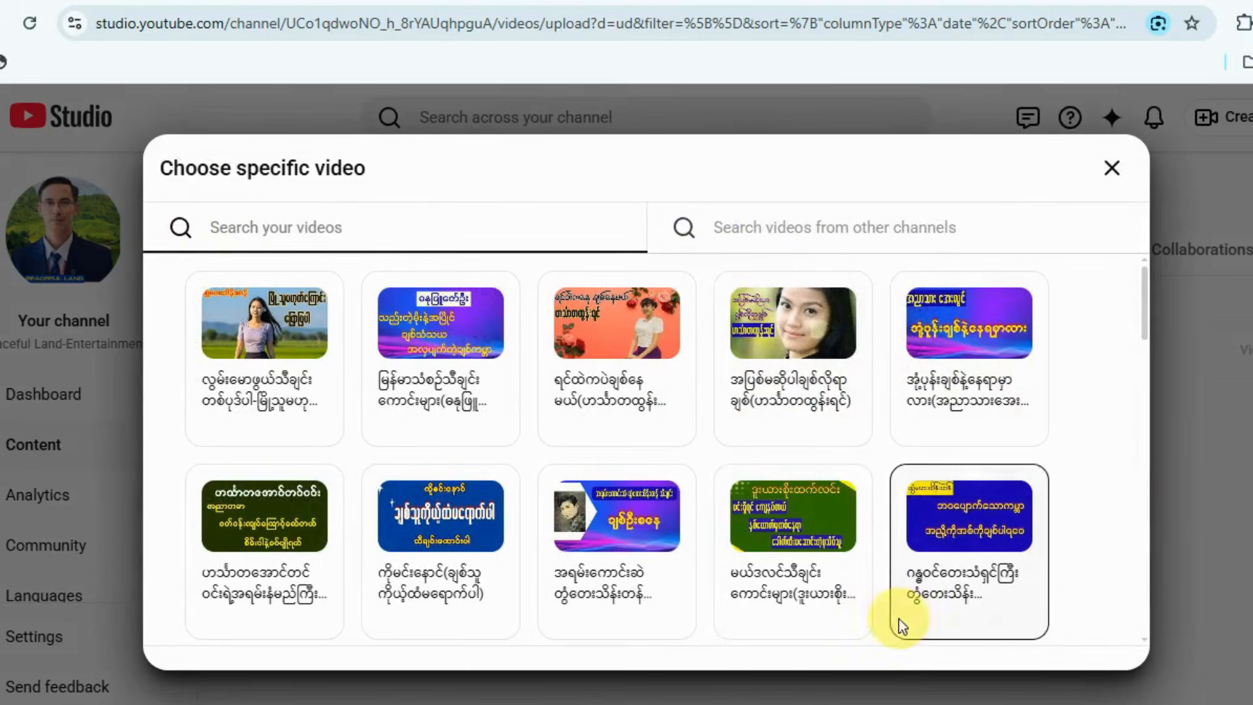
pyautogui.click(832, 571)
# Add a fourth video card at 3:11:24 linking to ရှယ်ကောင်းတဲ့တွံတေးသိန်းတန်သီချင်းများ.
pyautogui.click(897, 571)
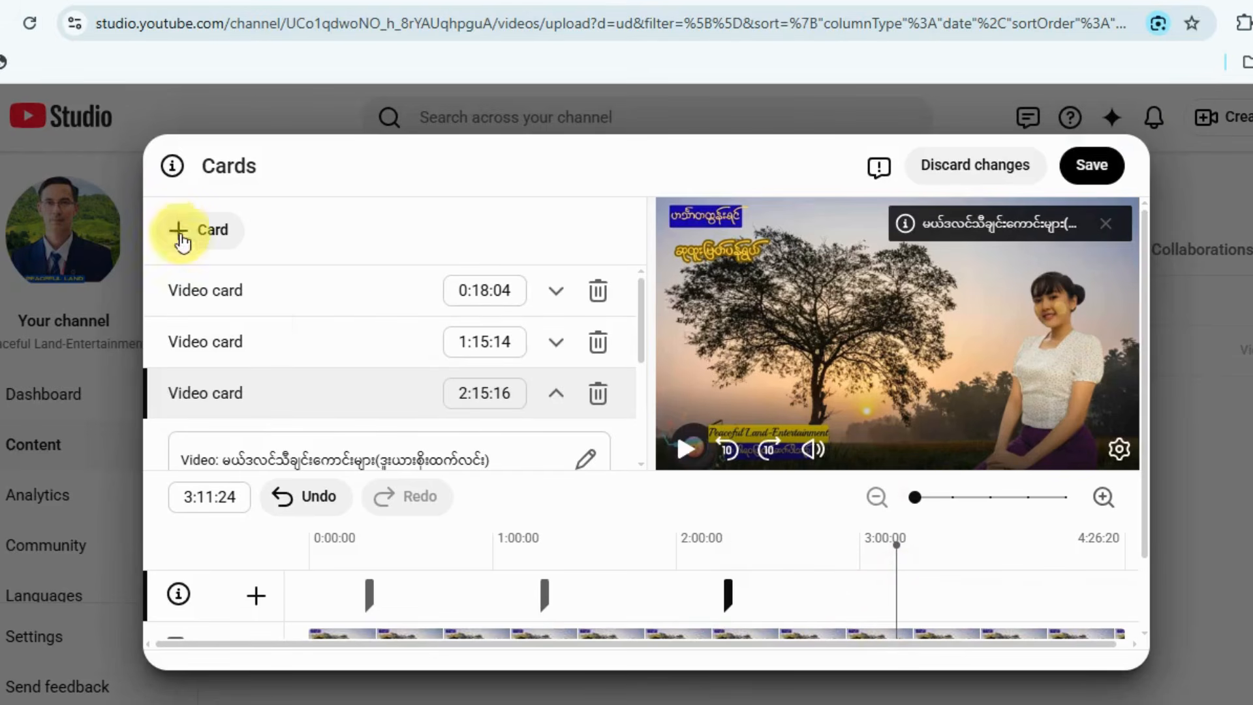
pyautogui.click(184, 229)
pyautogui.click(194, 238)
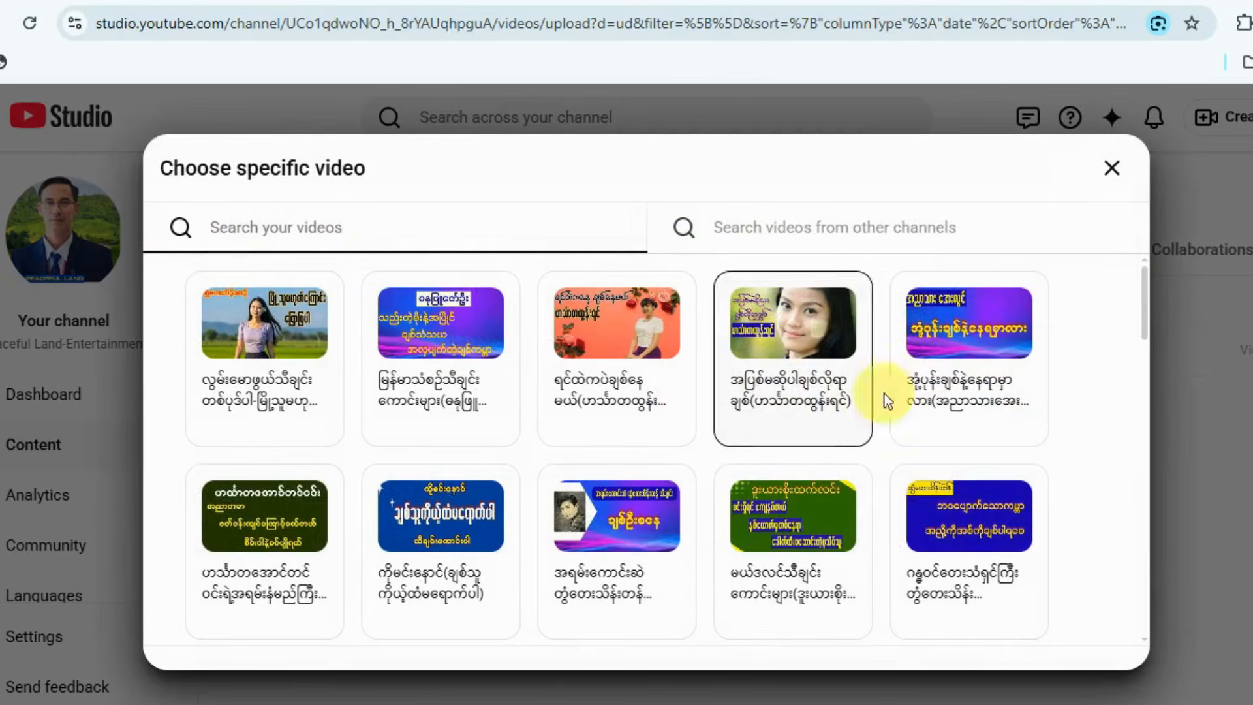
pyautogui.scroll(-3, 874, 424)
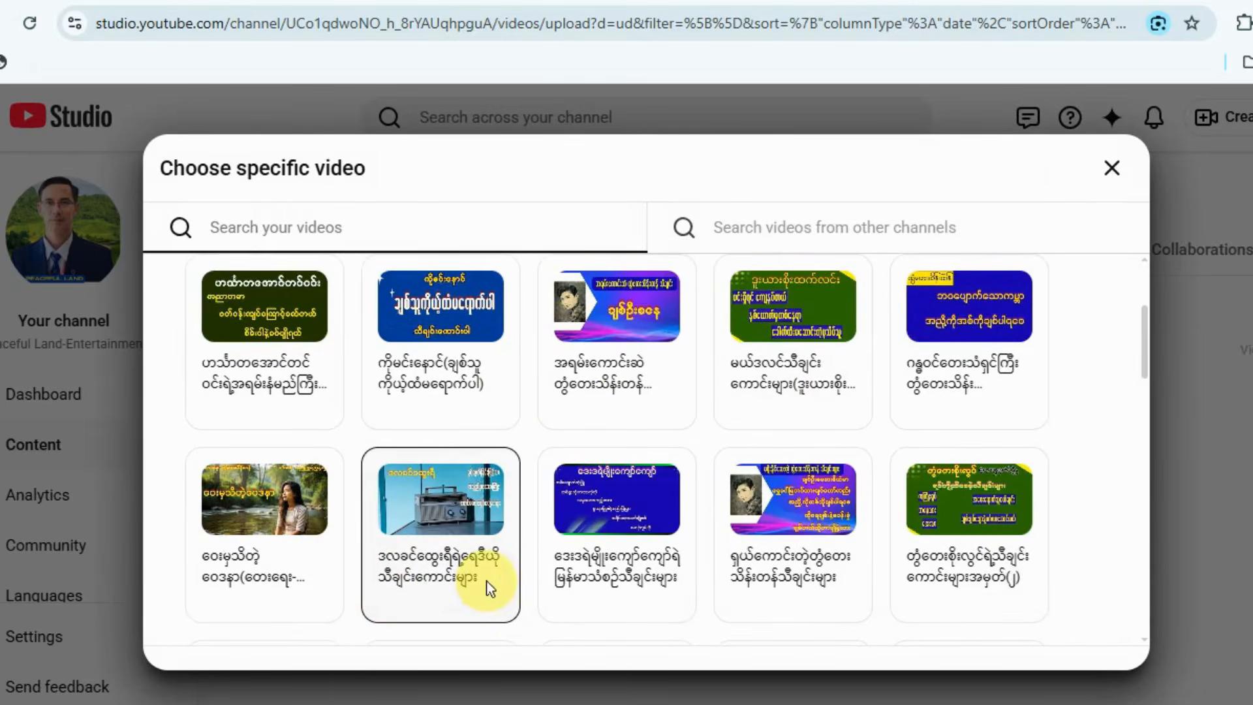
pyautogui.scroll(-2, 657, 574)
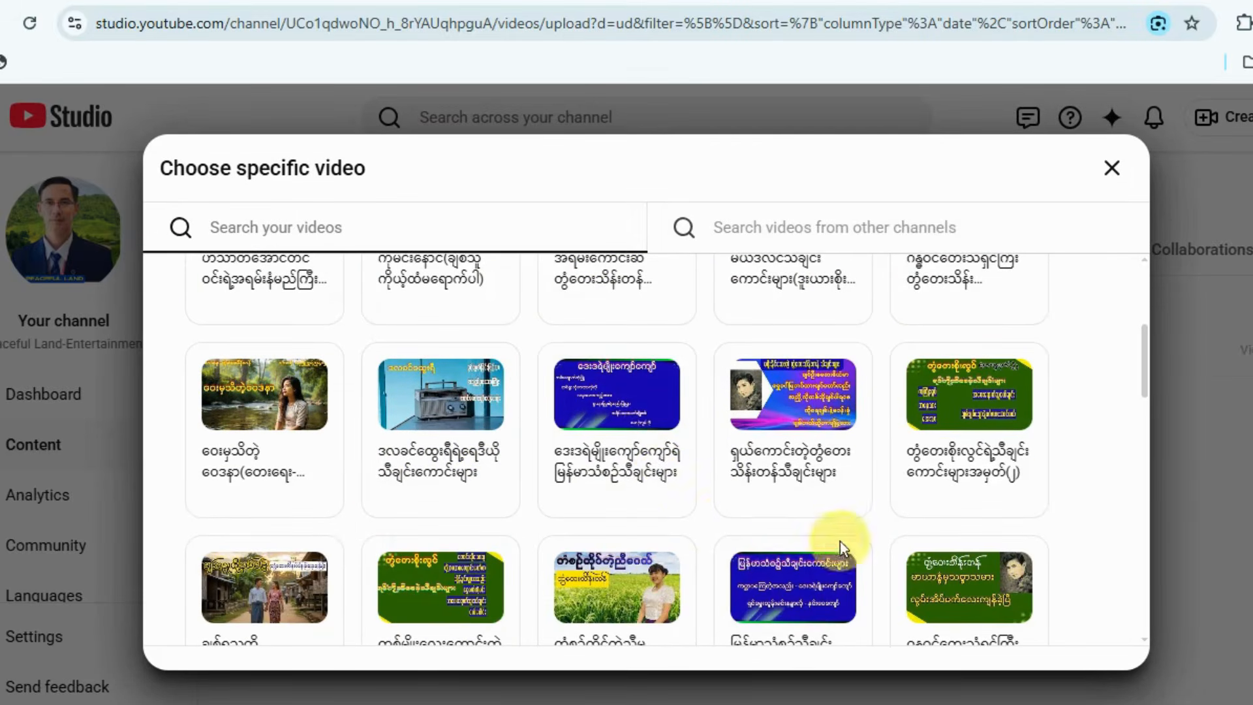
pyautogui.click(815, 436)
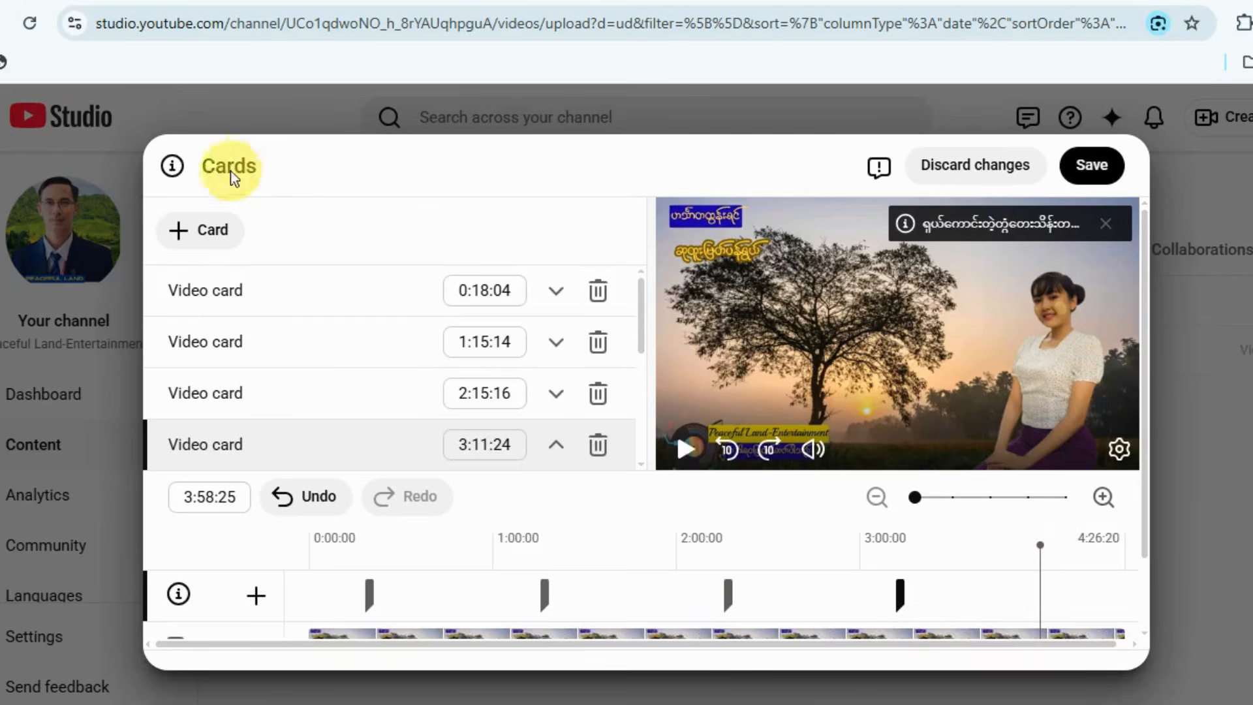
# Add a fifth video card at 3:58:25 linking to the video whose title starts with တစ်မျိုးလေးကောင်းတဲ့မြန်မာ.
pyautogui.click(195, 234)
pyautogui.click(196, 239)
pyautogui.scroll(-5, 444, 528)
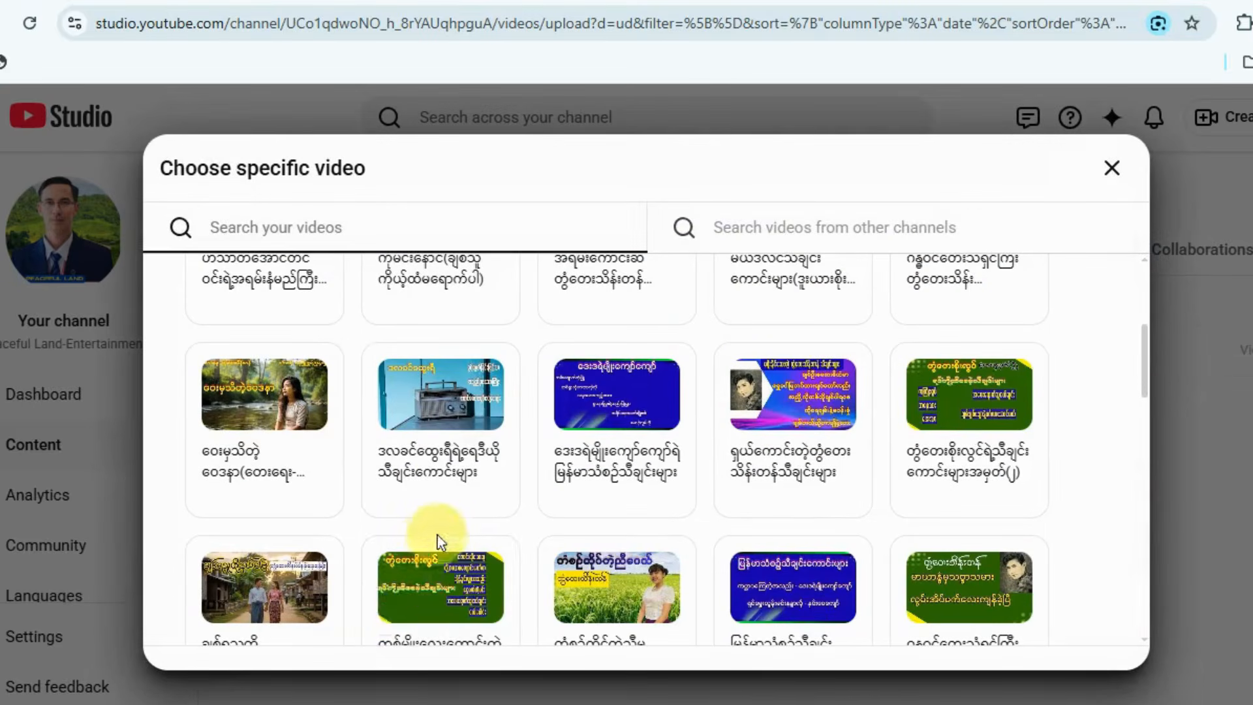
pyautogui.click(454, 613)
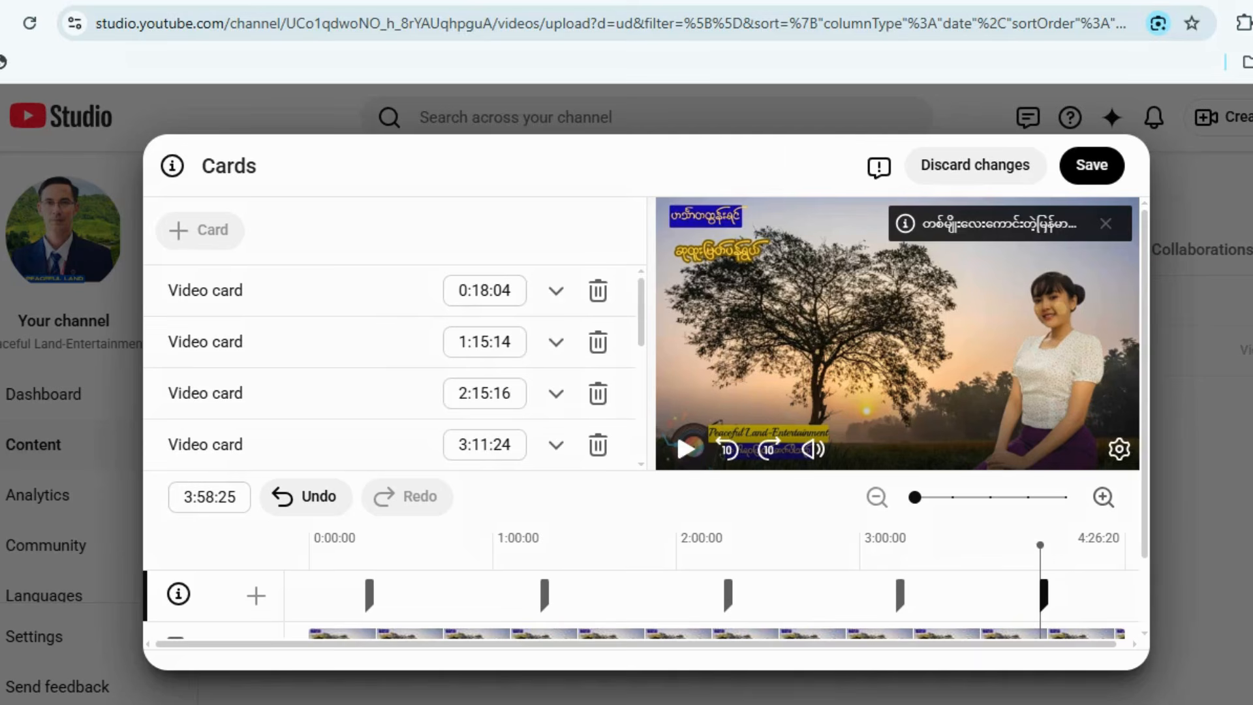
# Save the five video cards and continue from the video elements to the Checks stage.
pyautogui.moveTo(1195, 57); pyautogui.dragTo(1086, 164)
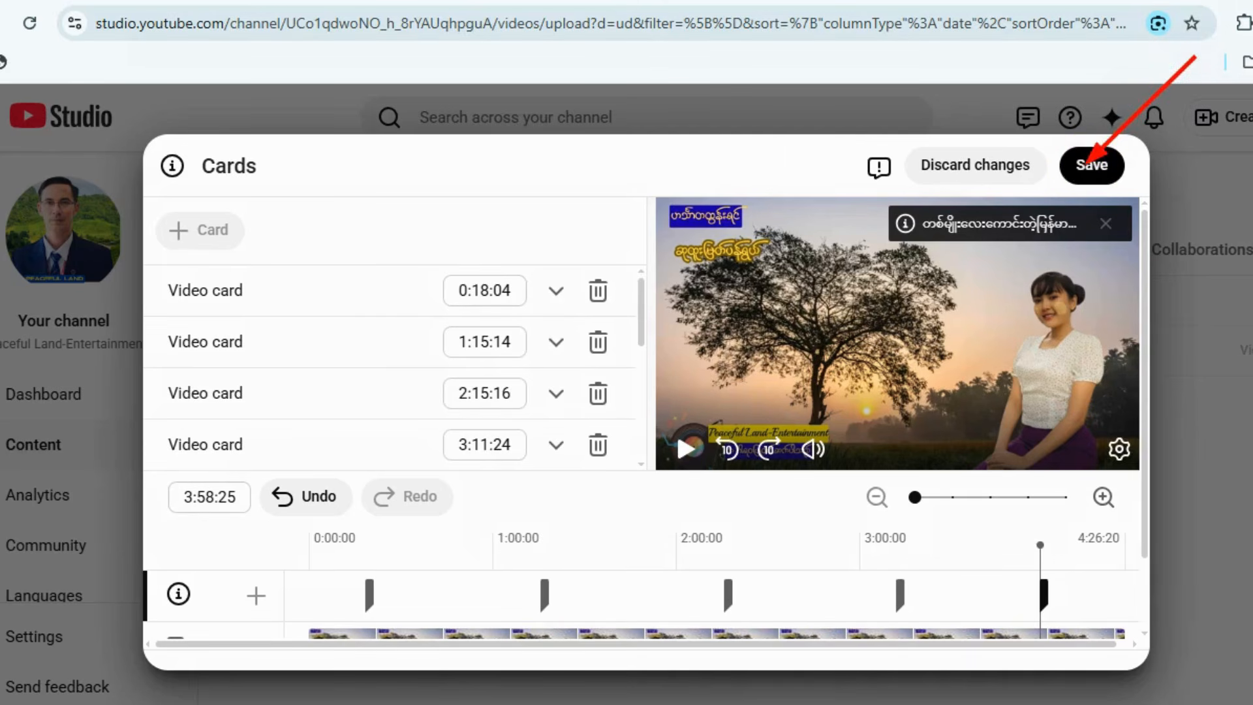
pyautogui.press('Escape')
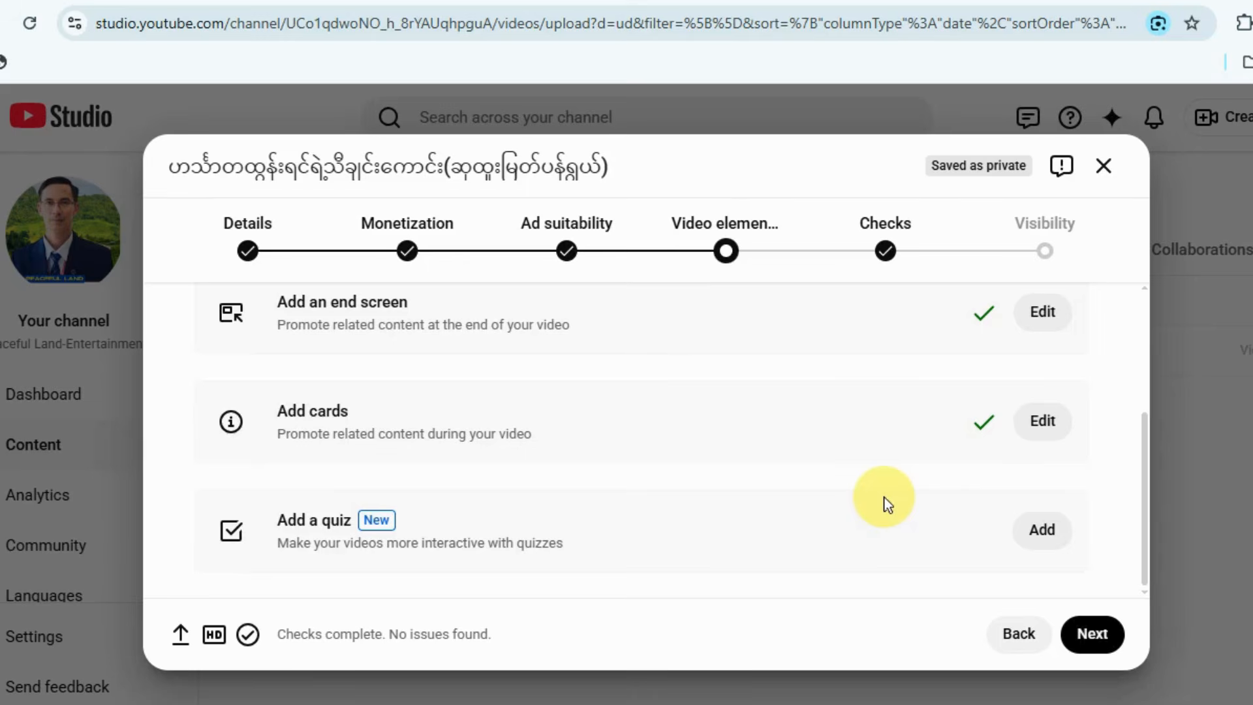
pyautogui.moveTo(1100, 414); pyautogui.dragTo(1089, 614)
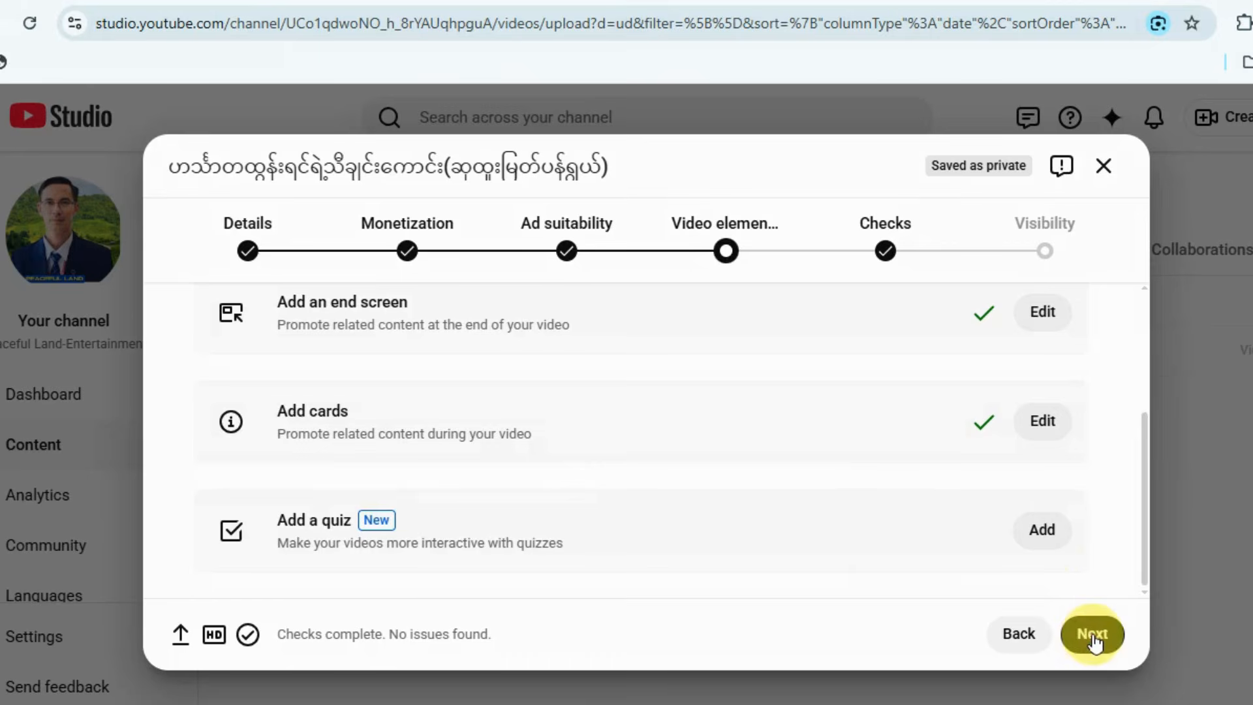
pyautogui.click(1094, 636)
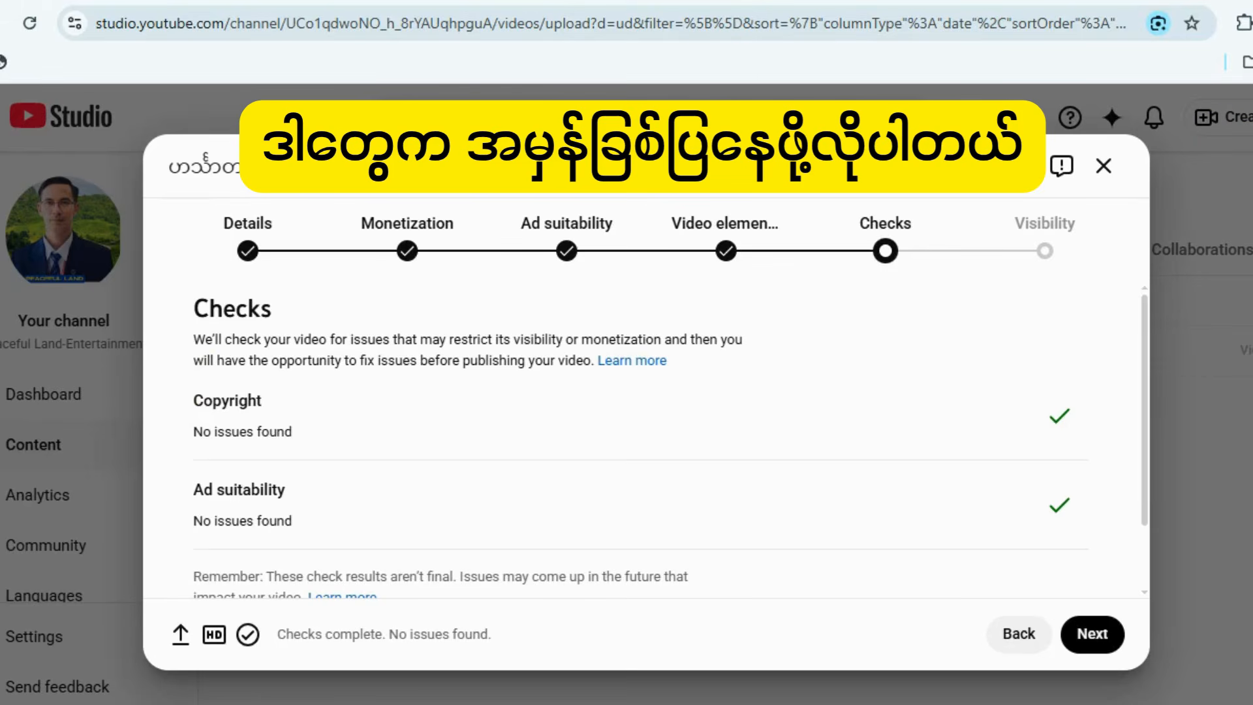
# Review the copyright and ad suitability check results and the status of the four earlier upload stages.
pyautogui.moveTo(174, 377); pyautogui.dragTo(344, 449)
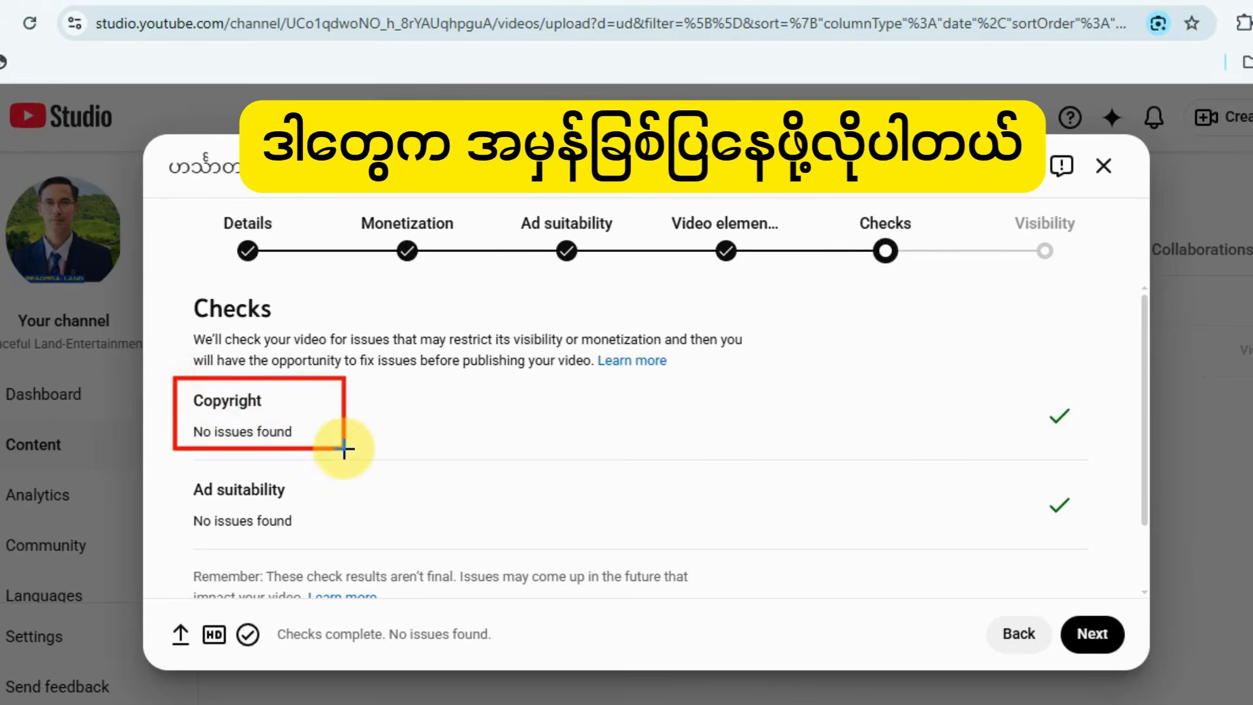
pyautogui.moveTo(173, 467)
pyautogui.mouseDown()
pyautogui.moveTo(176, 506)
pyautogui.moveTo(332, 540)
pyautogui.mouseUp()
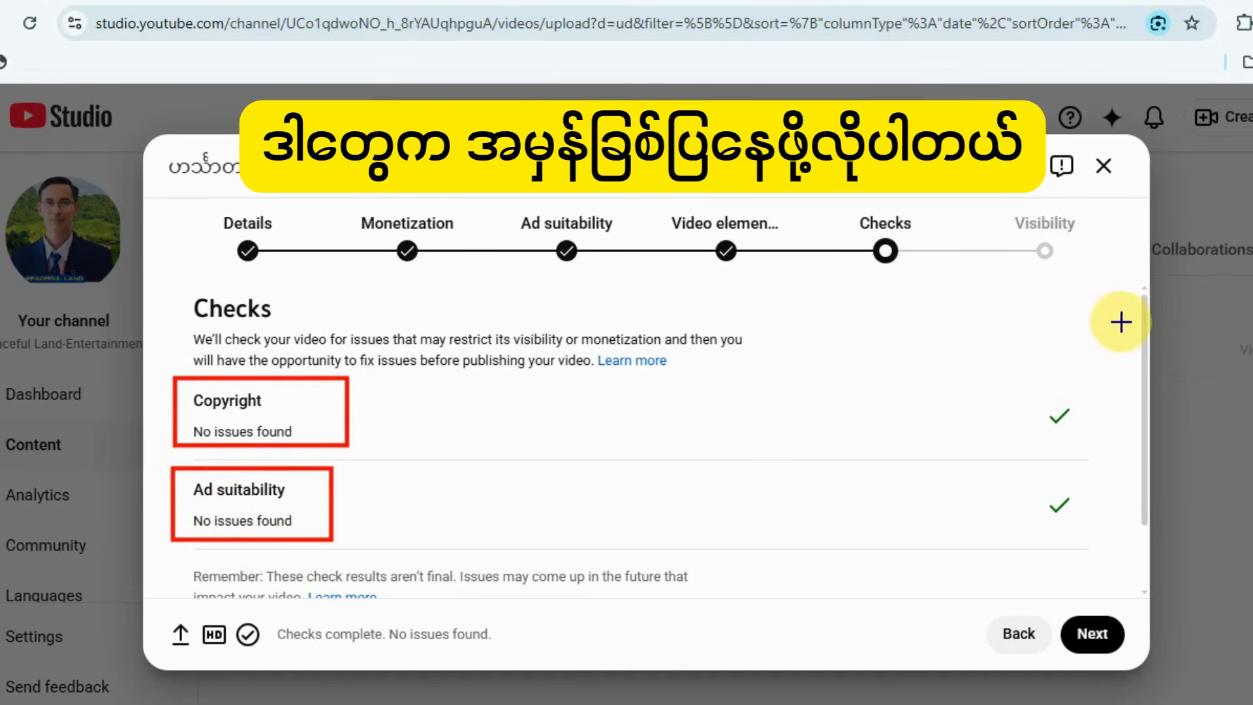
pyautogui.moveTo(1121, 320); pyautogui.dragTo(1073, 398)
pyautogui.moveTo(1140, 432); pyautogui.dragTo(1080, 481)
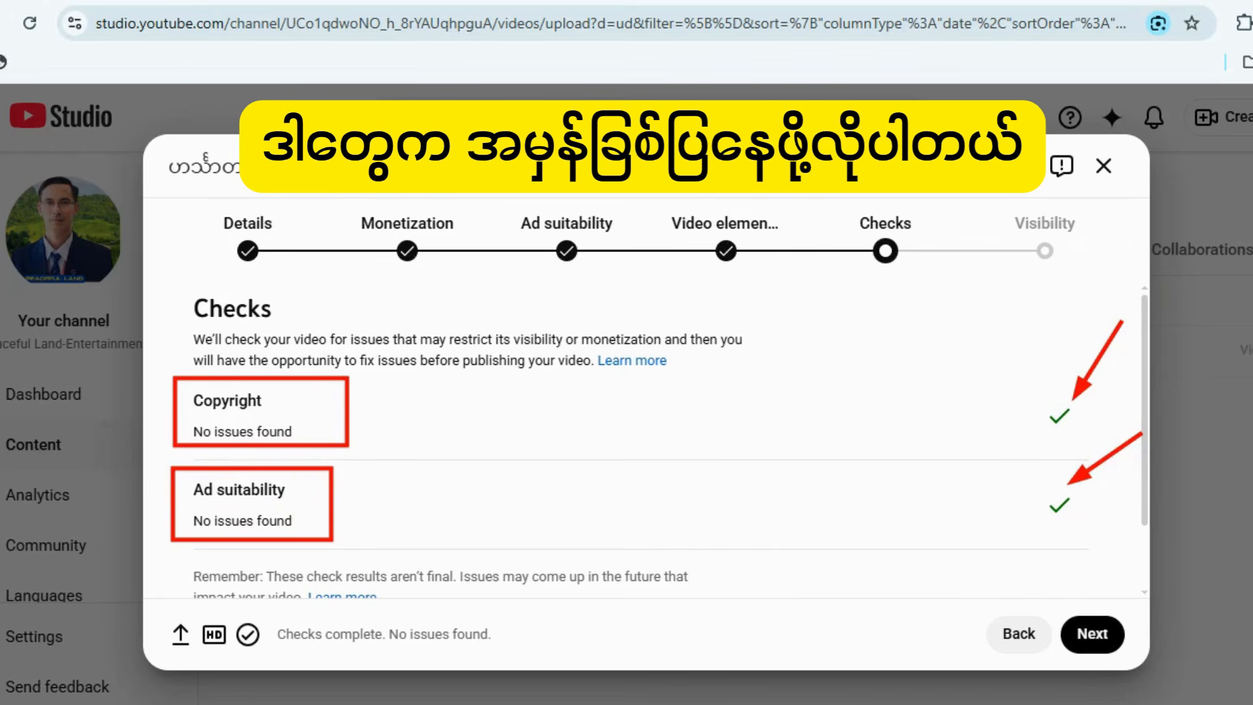
pyautogui.press('Escape')
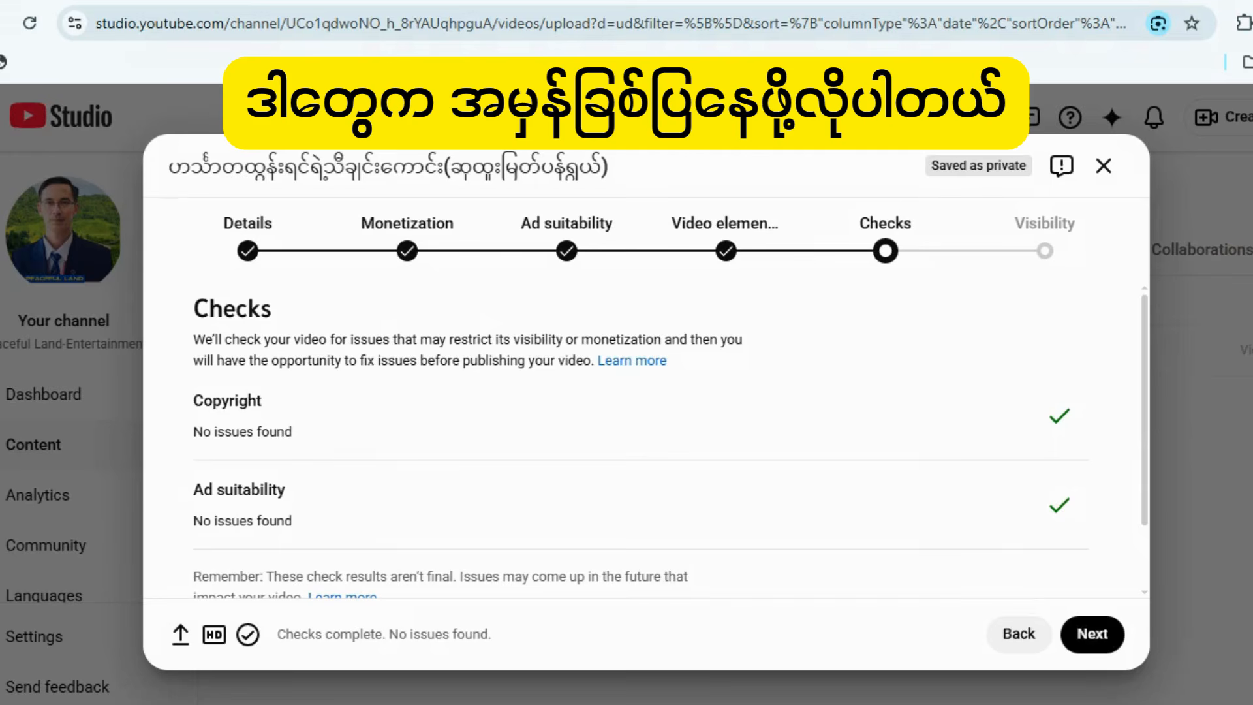
pyautogui.moveTo(207, 208); pyautogui.dragTo(292, 283)
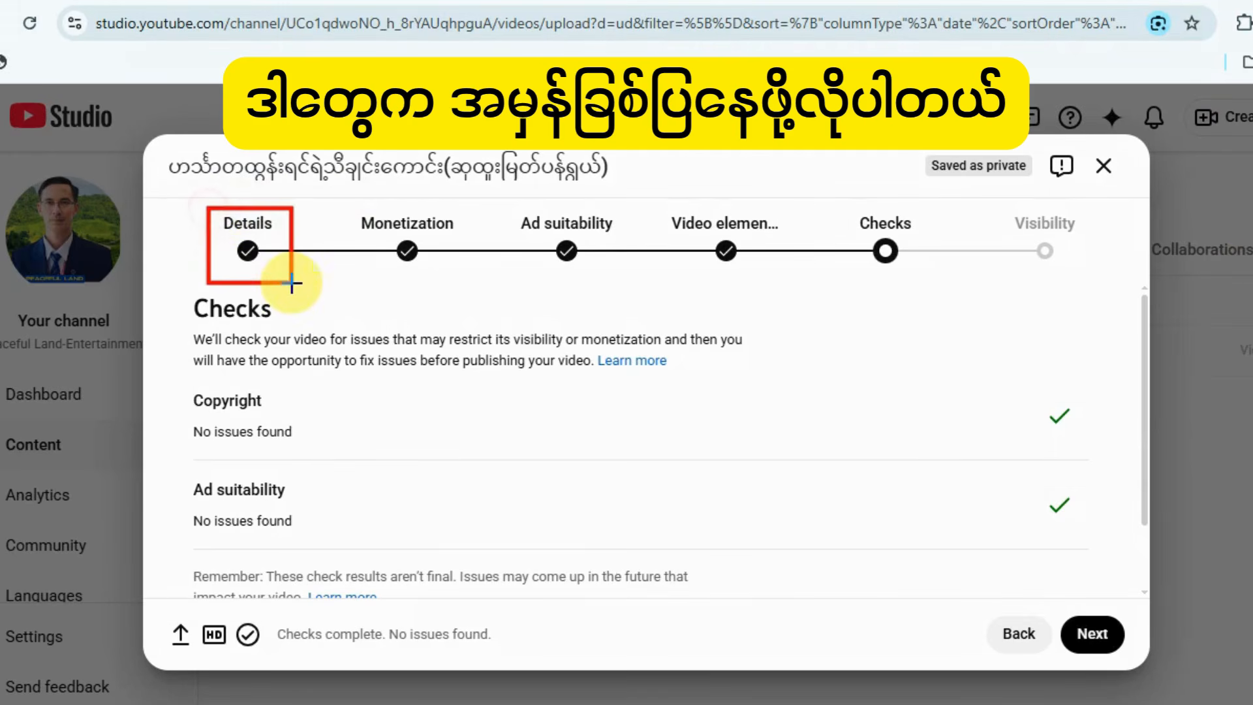
pyautogui.moveTo(349, 199)
pyautogui.mouseDown()
pyautogui.moveTo(354, 232)
pyautogui.moveTo(452, 282)
pyautogui.mouseUp()
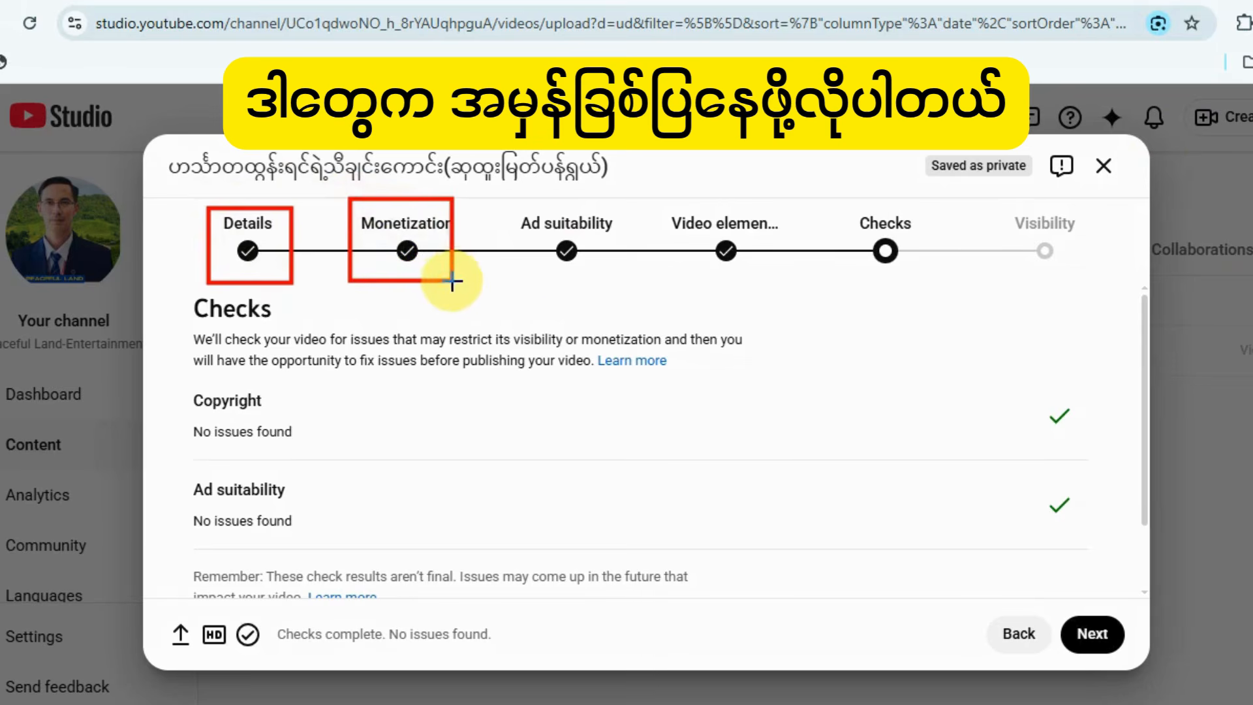
pyautogui.moveTo(513, 202); pyautogui.dragTo(626, 281)
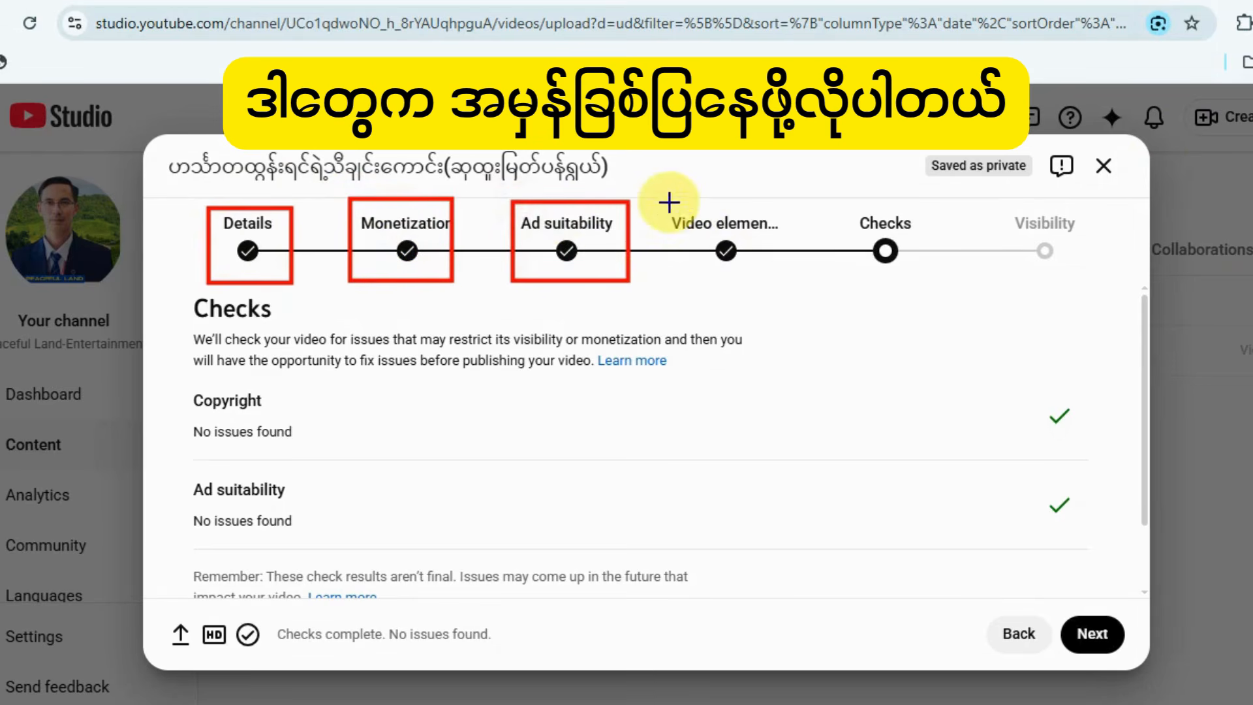
pyautogui.moveTo(667, 201)
pyautogui.mouseDown()
pyautogui.moveTo(760, 288)
pyautogui.moveTo(776, 285)
pyautogui.mouseUp()
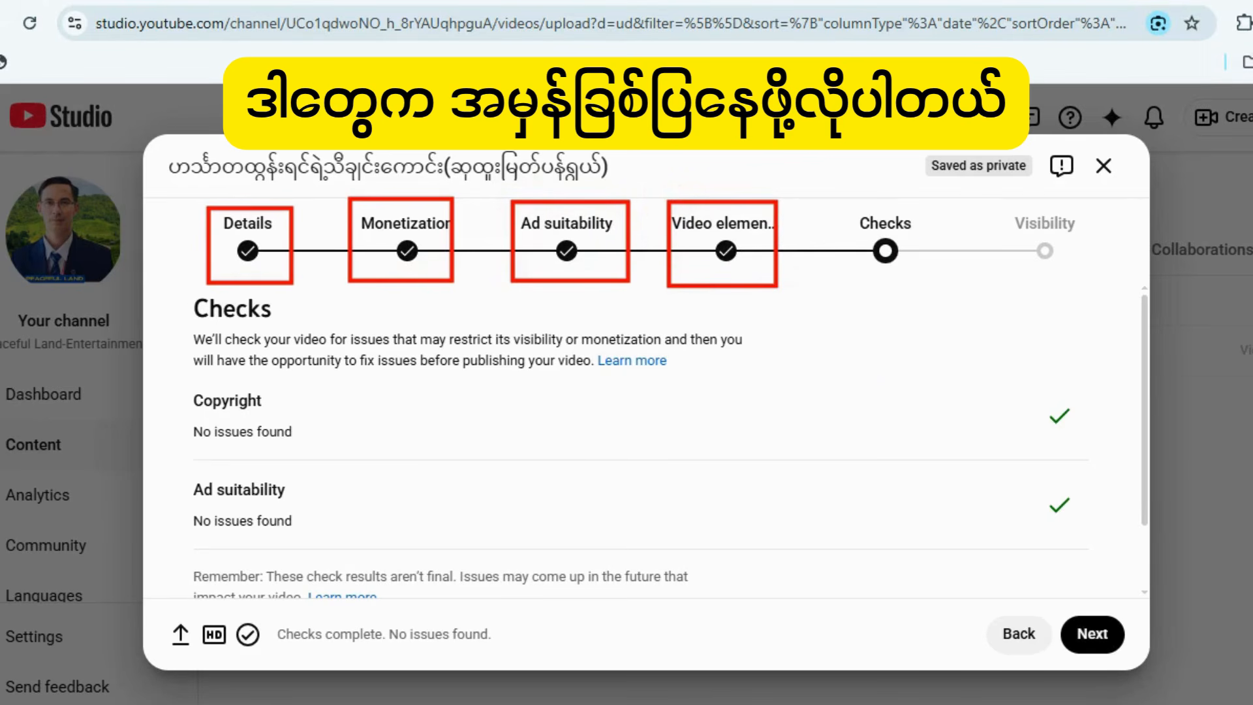
pyautogui.press('Escape')
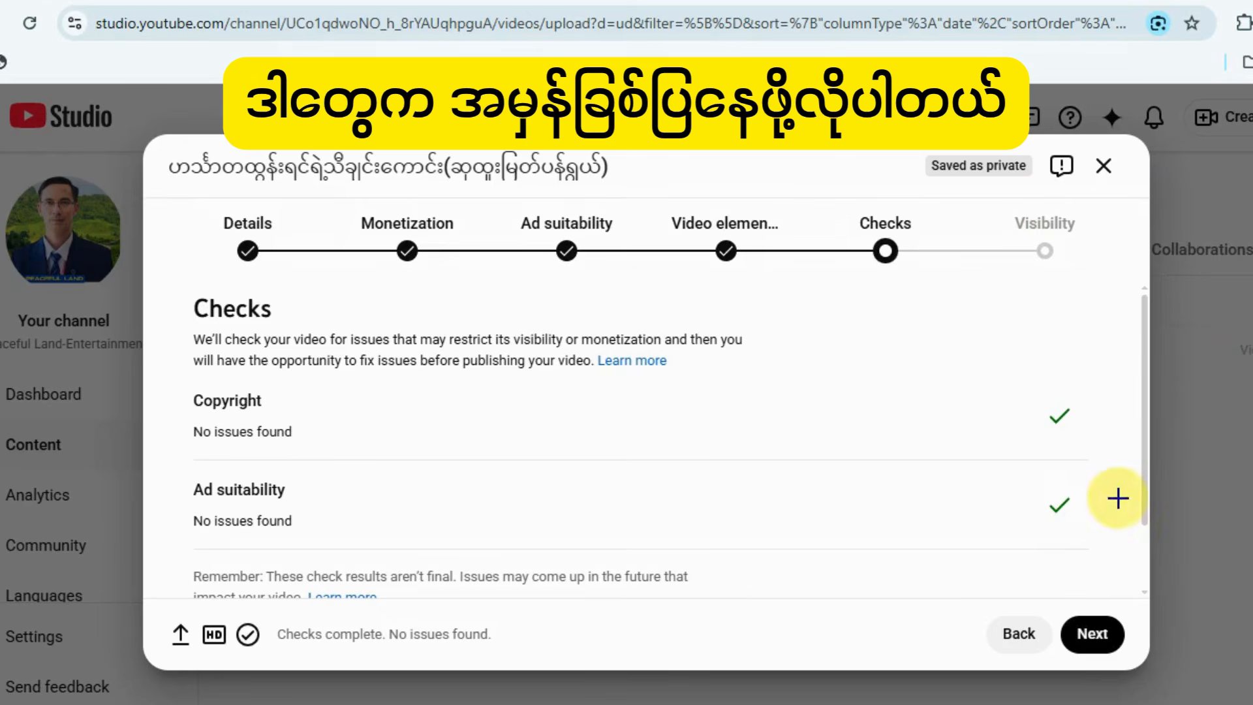
# Continue from the Checks stage to the Visibility stage of the upload.
pyautogui.moveTo(984, 539)
pyautogui.mouseDown()
pyautogui.moveTo(1057, 623)
pyautogui.moveTo(1073, 618)
pyautogui.mouseUp()
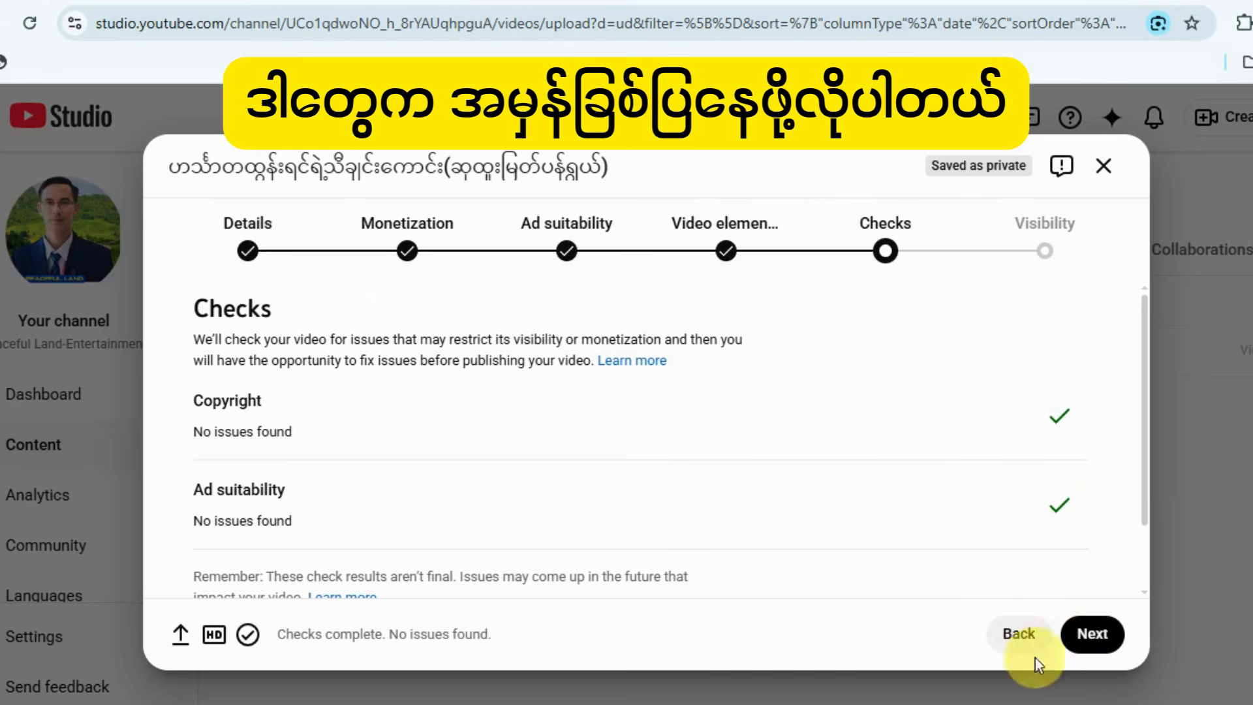
pyautogui.click(1088, 643)
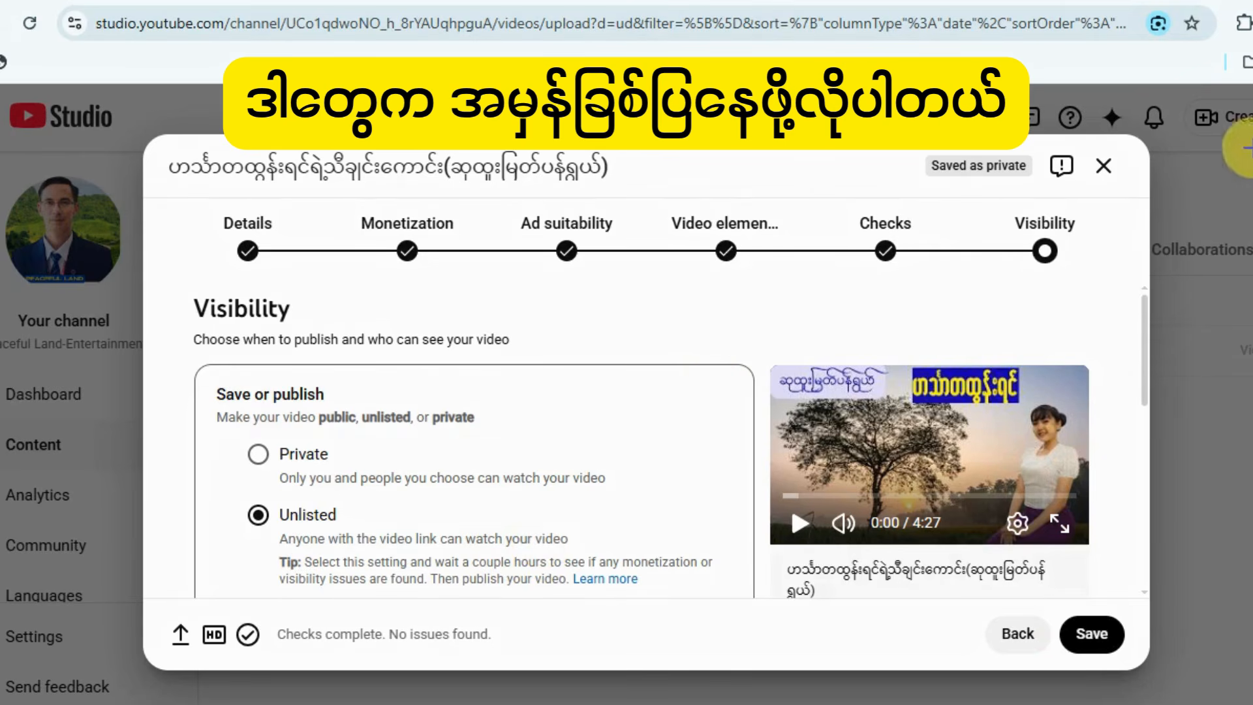
pyautogui.moveTo(1057, 171); pyautogui.dragTo(904, 240)
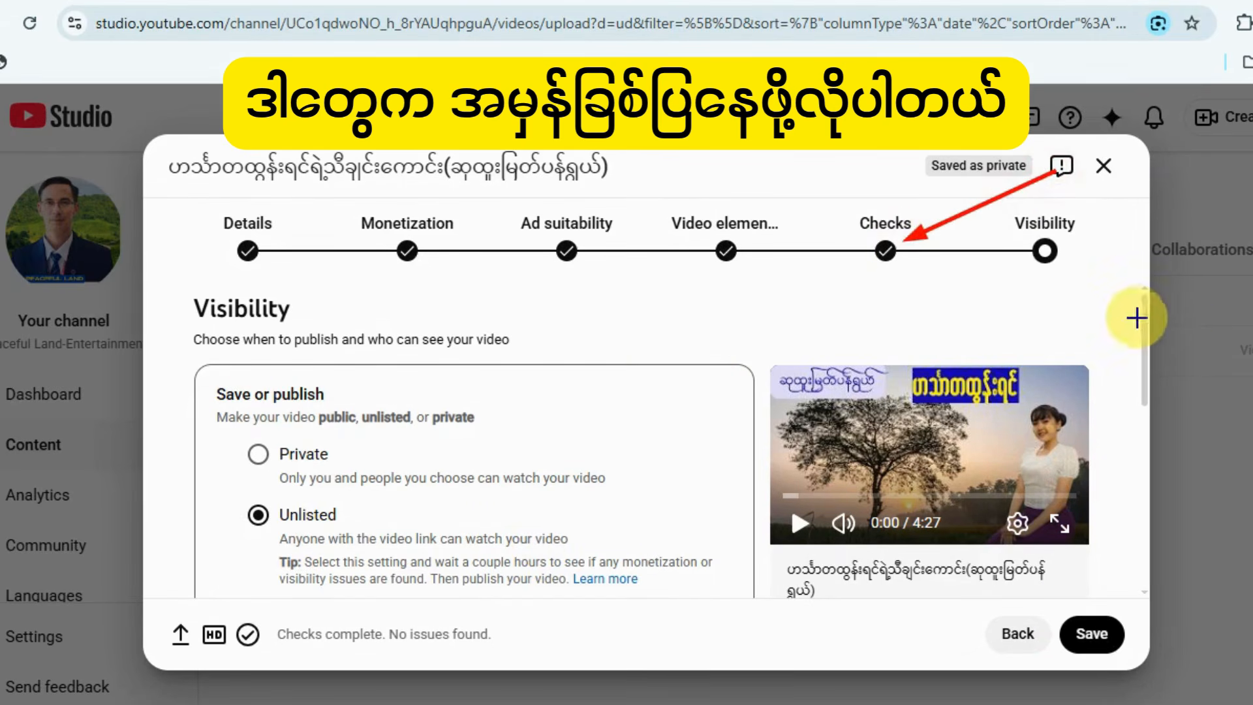
# Review the Save or publish visibility options, from Private to Public, on the Visibility stage.
pyautogui.moveTo(1124, 458); pyautogui.dragTo(1096, 623)
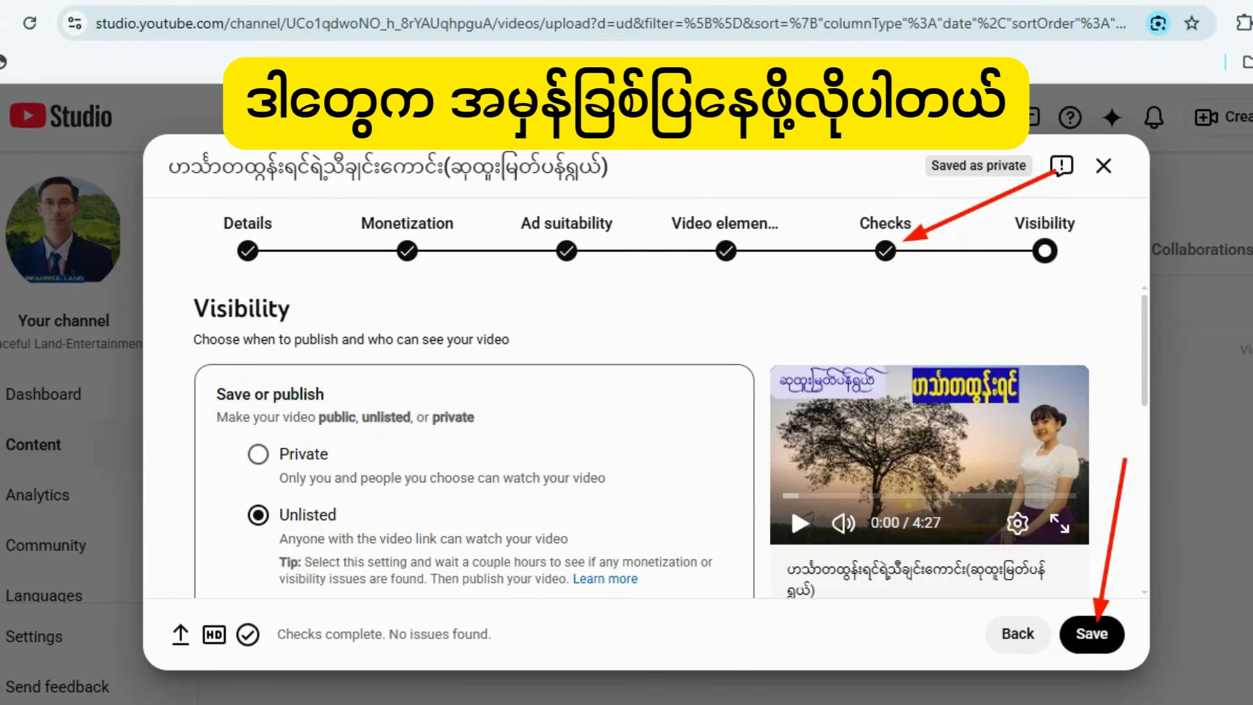
pyautogui.press('Escape')
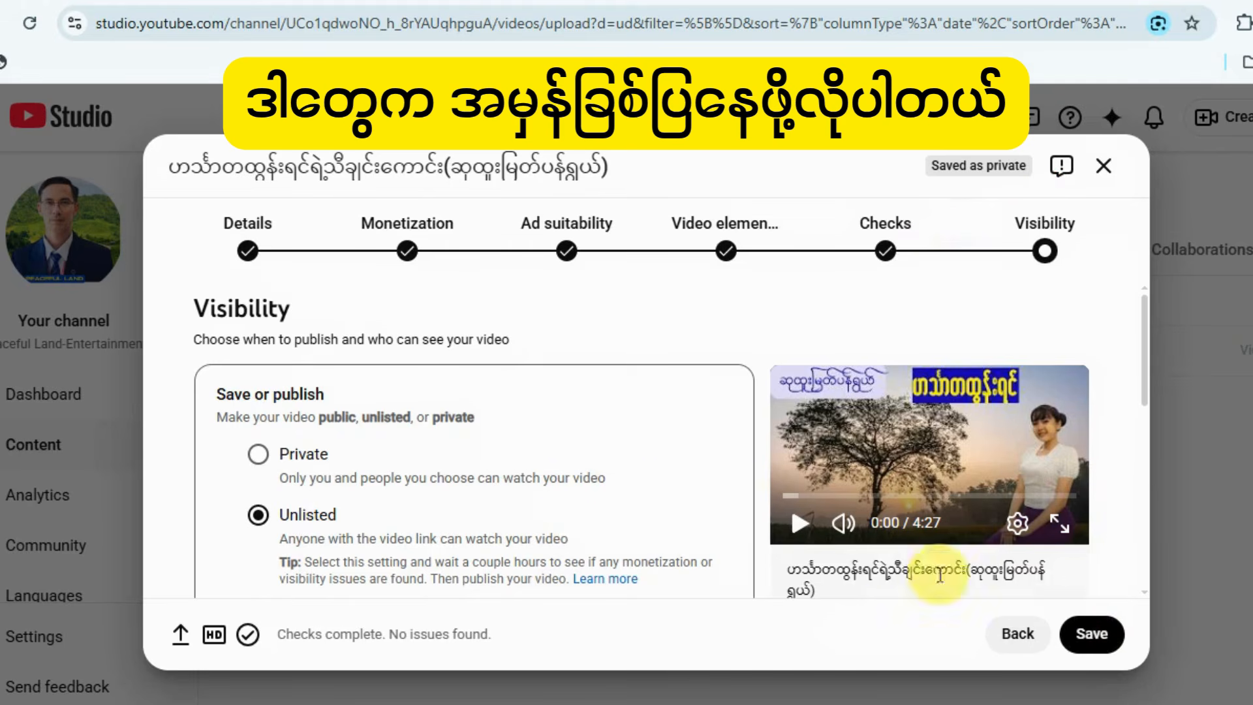
pyautogui.scroll(-3, 649, 544)
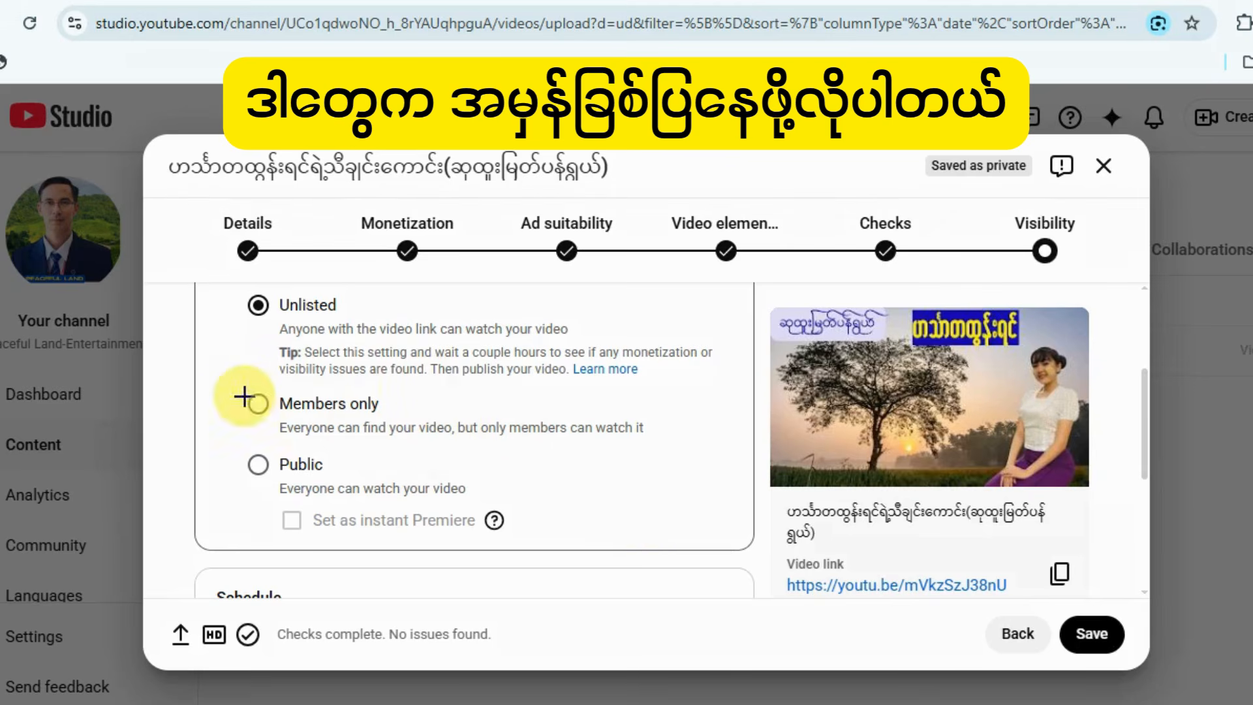
pyautogui.moveTo(196, 354)
pyautogui.mouseDown()
pyautogui.moveTo(213, 403)
pyautogui.moveTo(255, 455)
pyautogui.mouseUp()
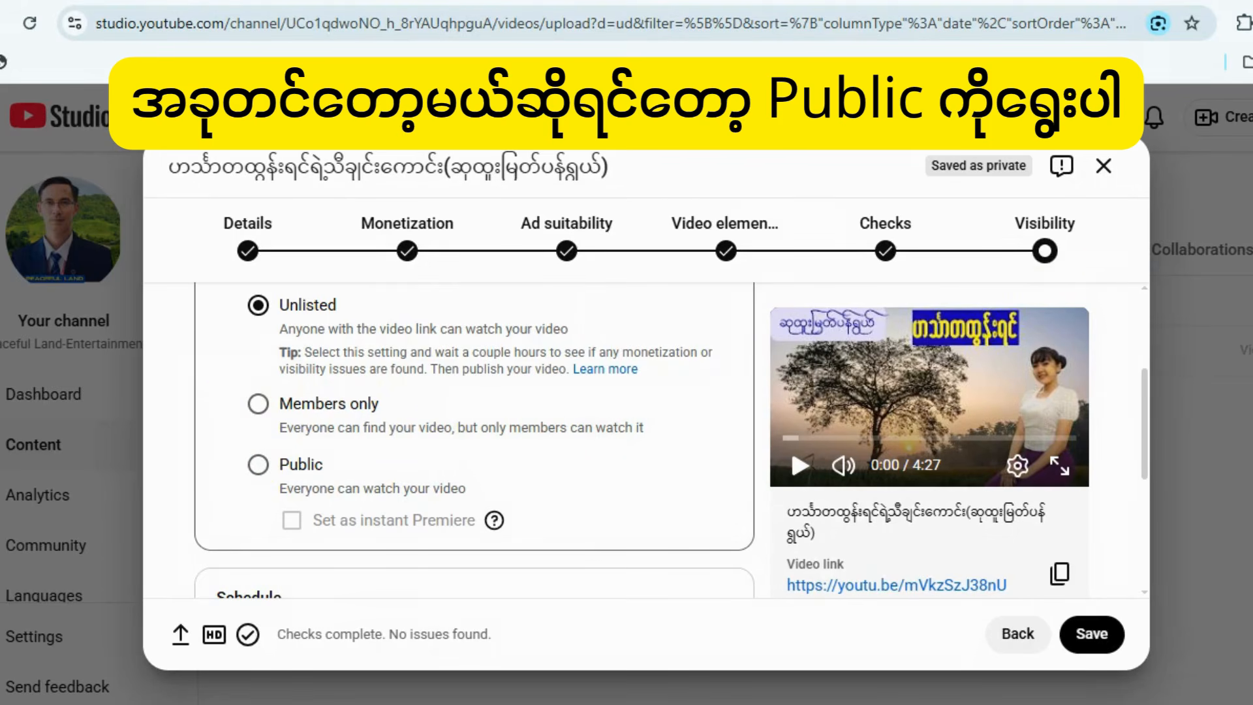
pyautogui.scroll(-3, 511, 537)
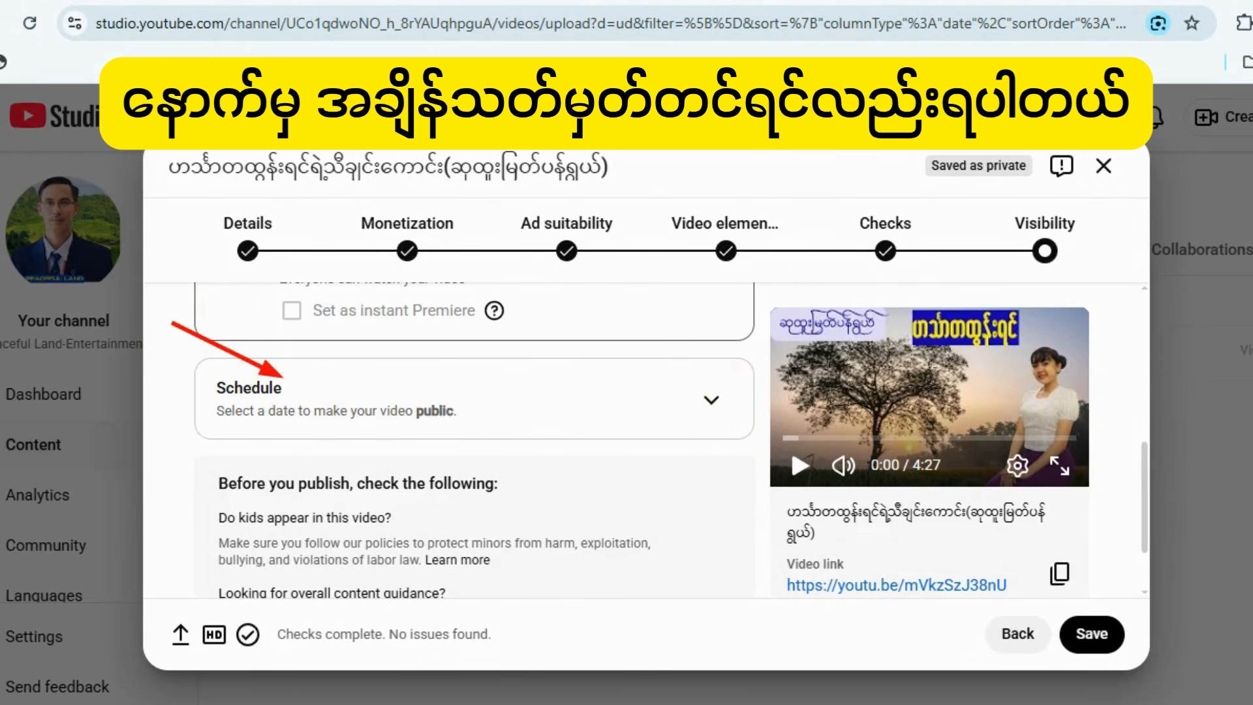
# Examine the Schedule options for taking the video from private to public, including date, time and Premiere.
pyautogui.click(710, 399)
pyautogui.scroll(2, 562, 455)
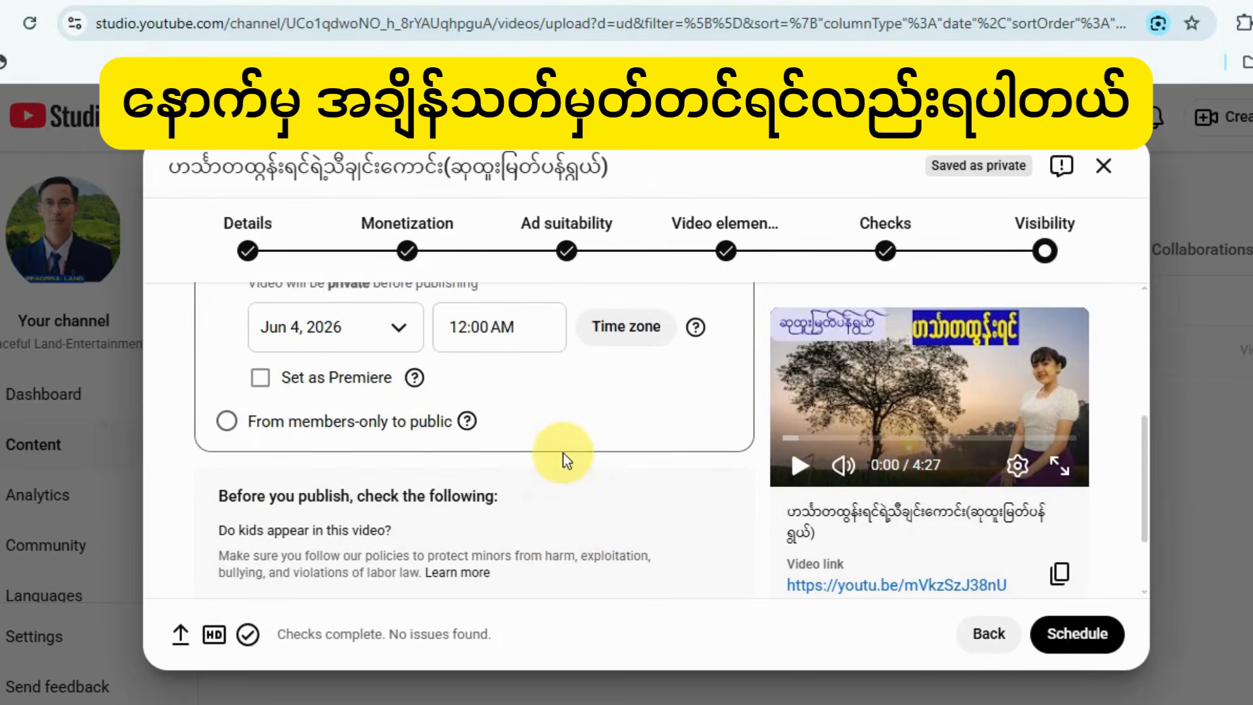
pyautogui.scroll(2, 531, 424)
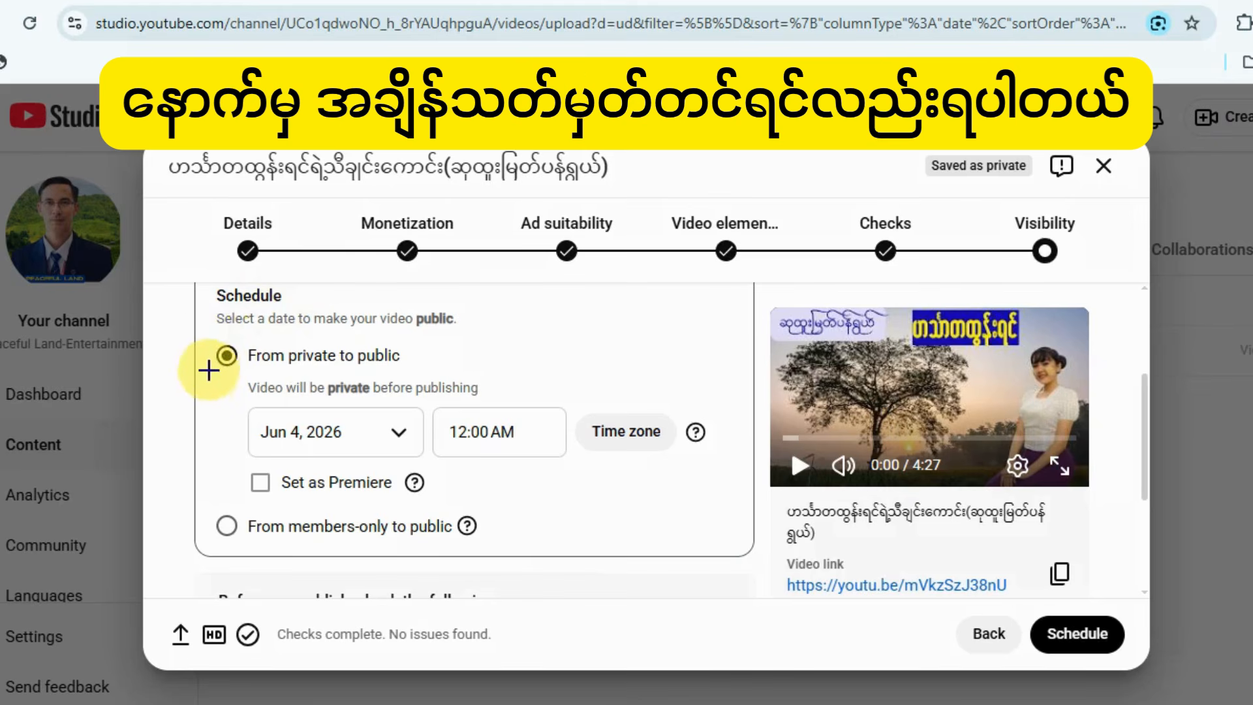
pyautogui.moveTo(205, 382)
pyautogui.mouseDown()
pyautogui.moveTo(224, 433)
pyautogui.moveTo(677, 563)
pyautogui.moveTo(737, 556)
pyautogui.mouseUp()
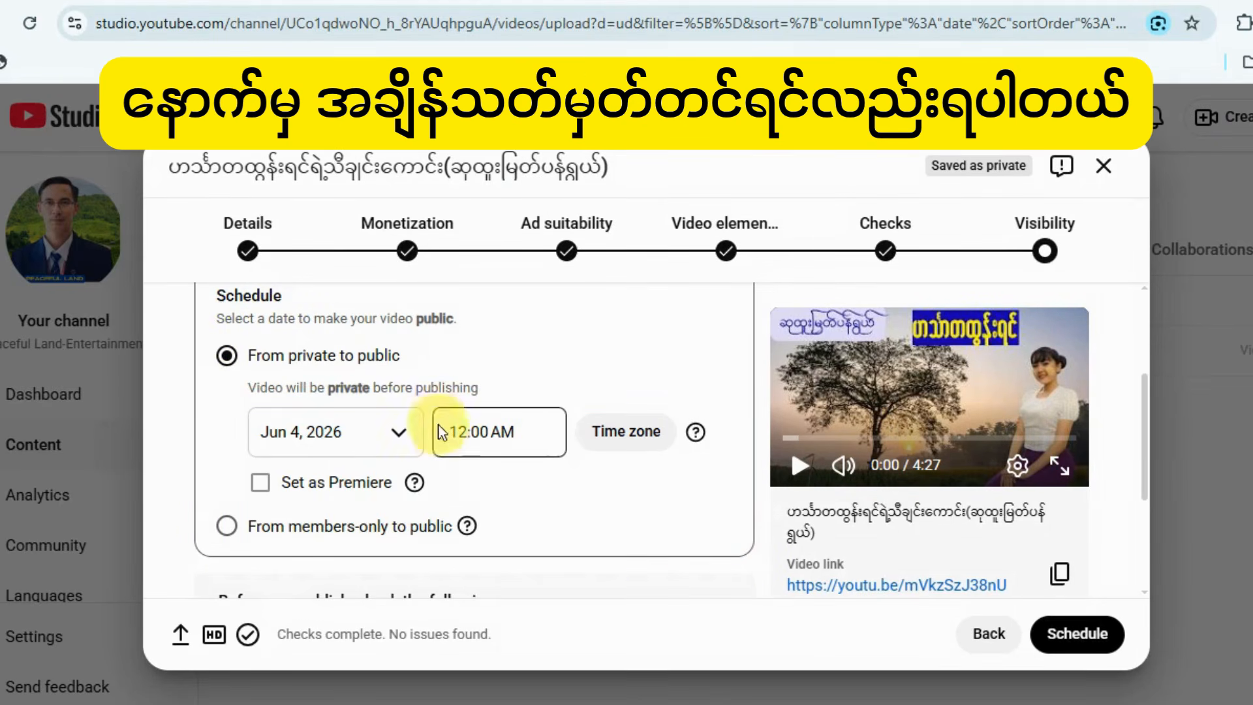
pyautogui.scroll(3, 447, 437)
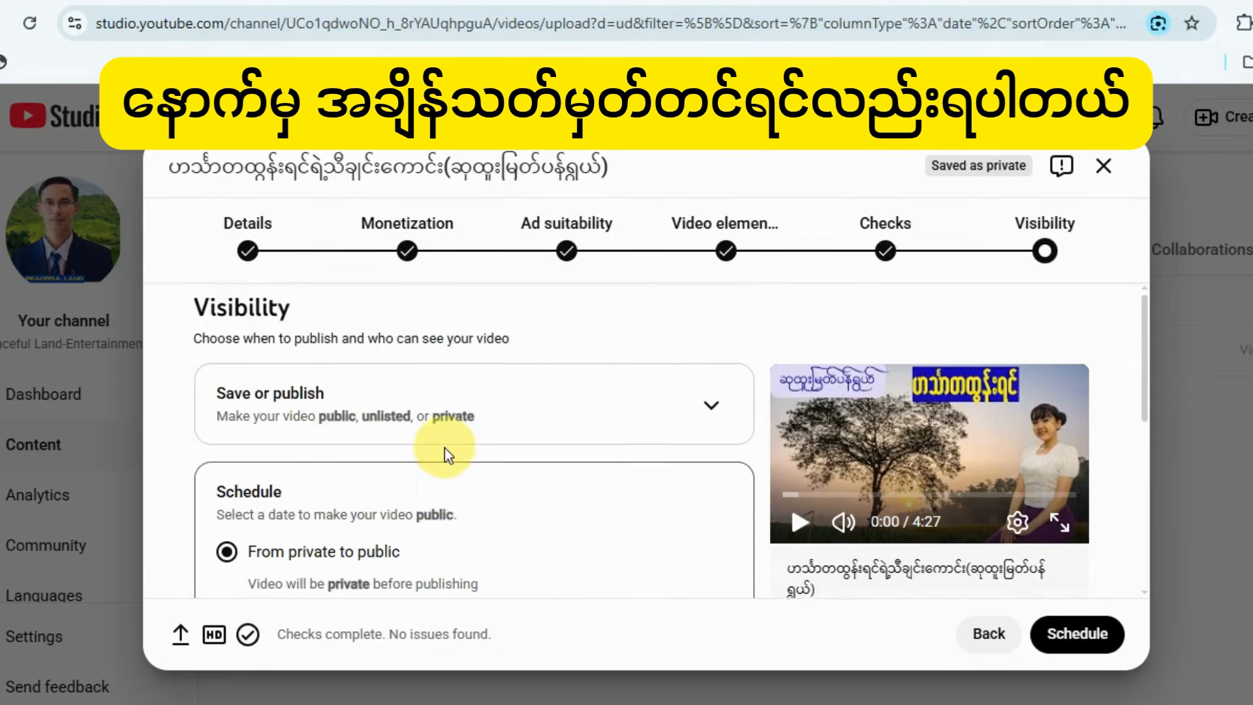
# Return to the Save or publish options and set the video's visibility to Public.
pyautogui.click(711, 405)
pyautogui.scroll(-1, 464, 501)
pyautogui.scroll(-3, 467, 502)
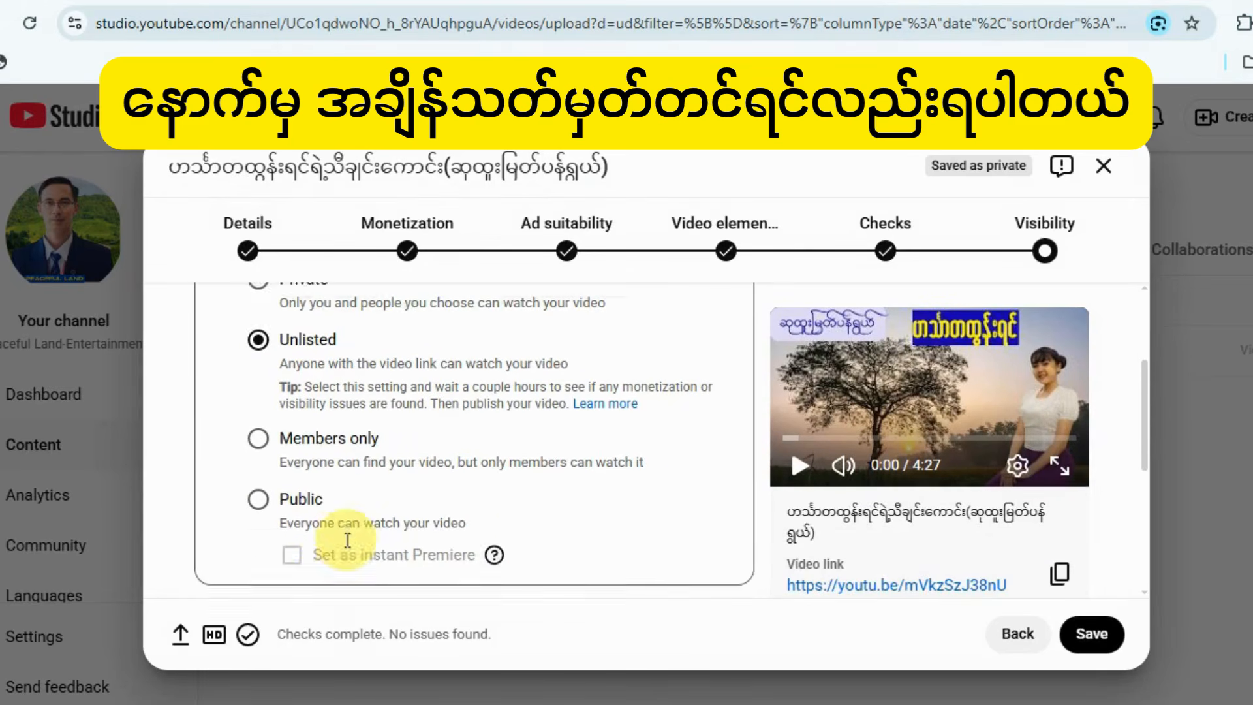
pyautogui.click(258, 466)
pyautogui.scroll(-2, 623, 477)
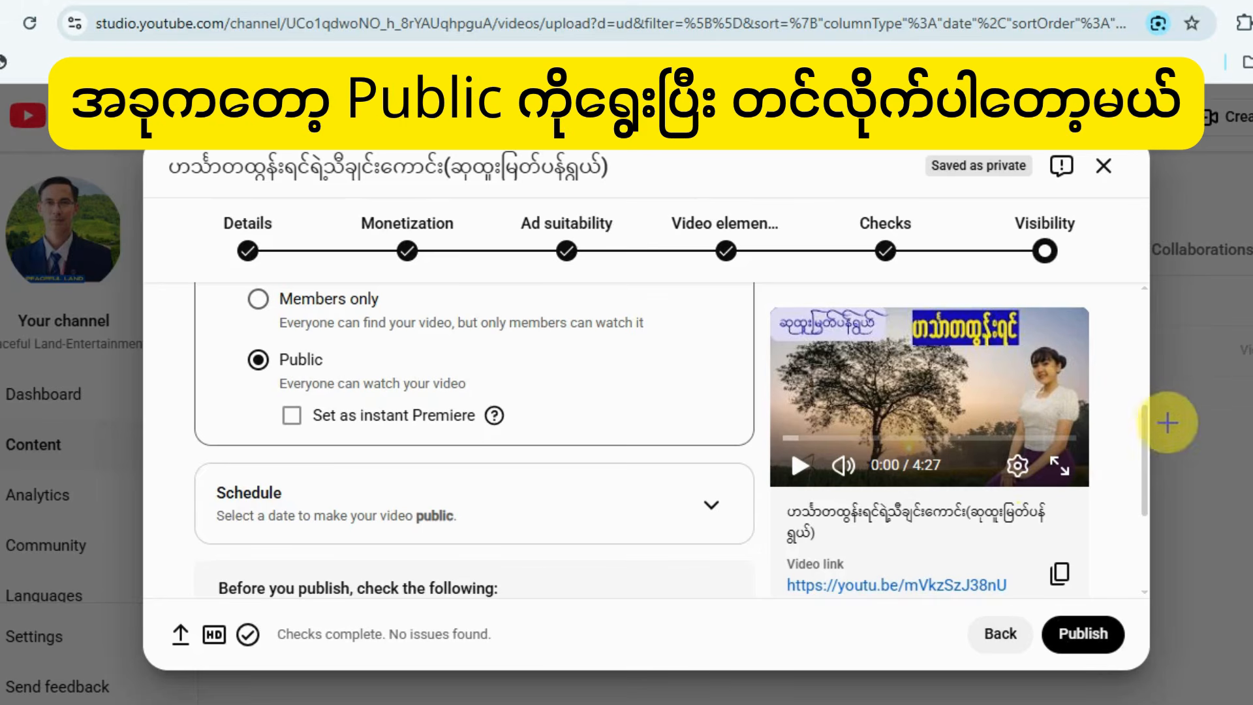
# Publish the video, close the sharing dialog and check the Monetization column in the channel content list.
pyautogui.moveTo(1115, 402); pyautogui.dragTo(1086, 614)
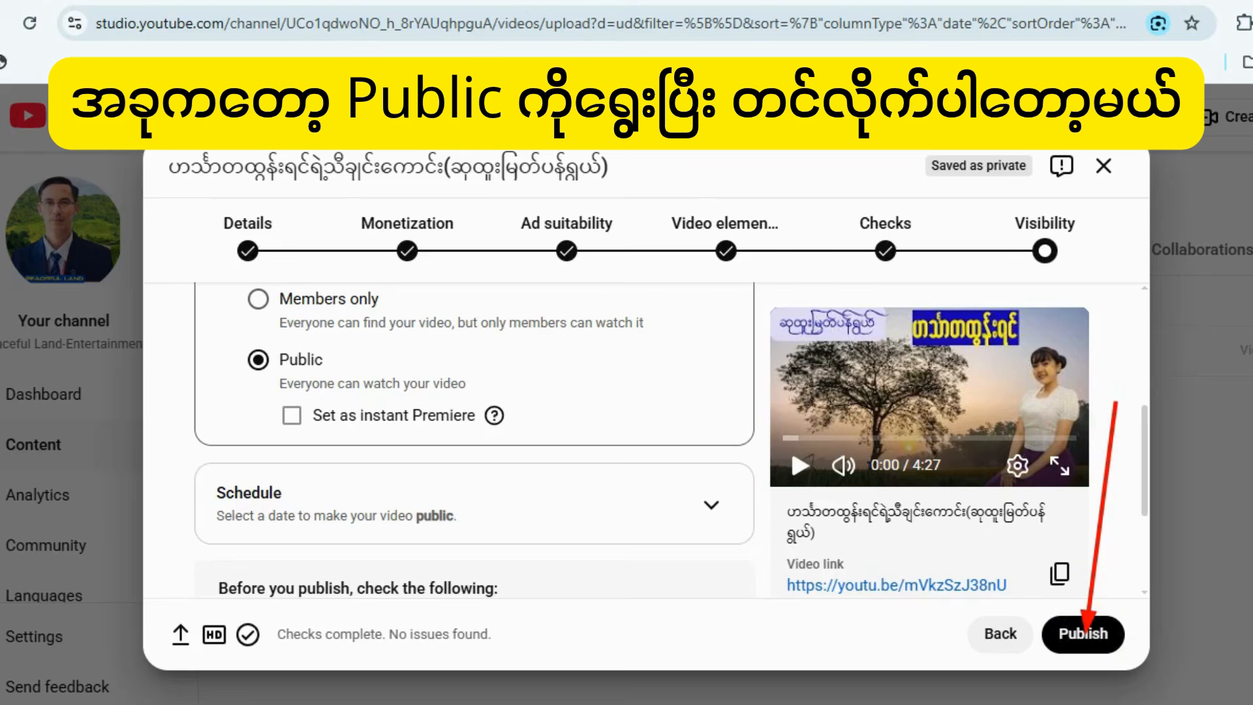
pyautogui.scroll(-3, 690, 484)
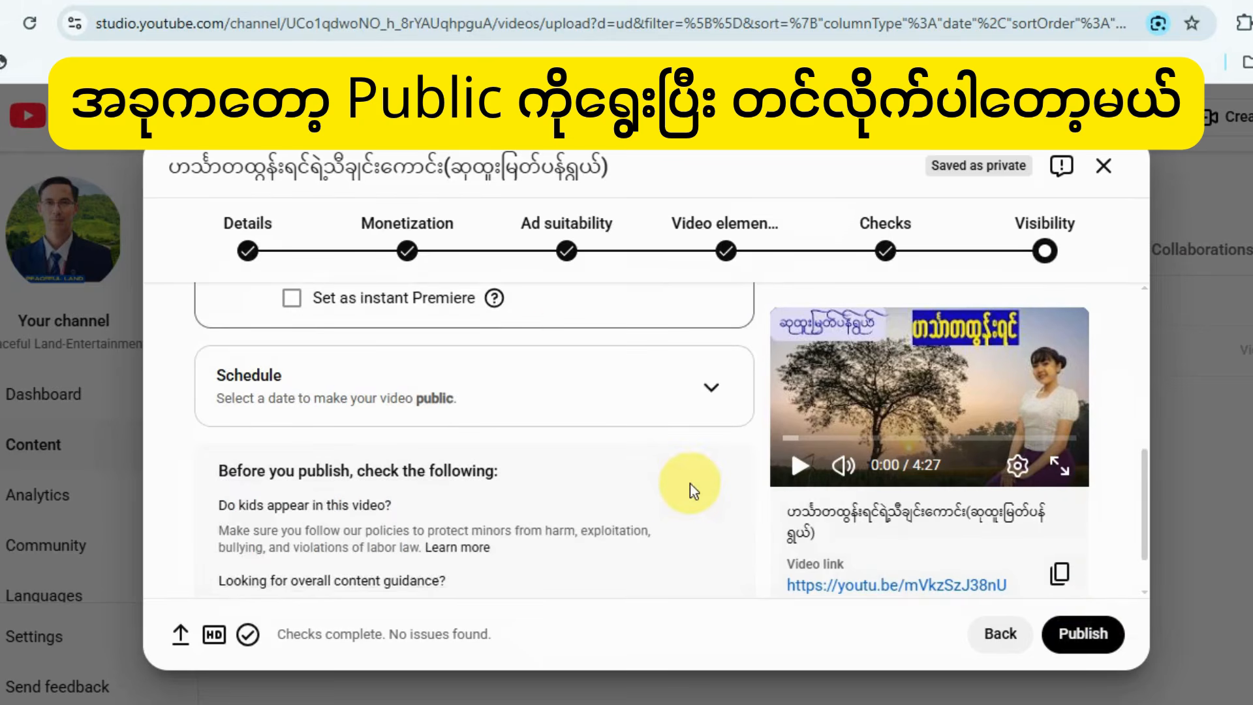
pyautogui.click(1079, 632)
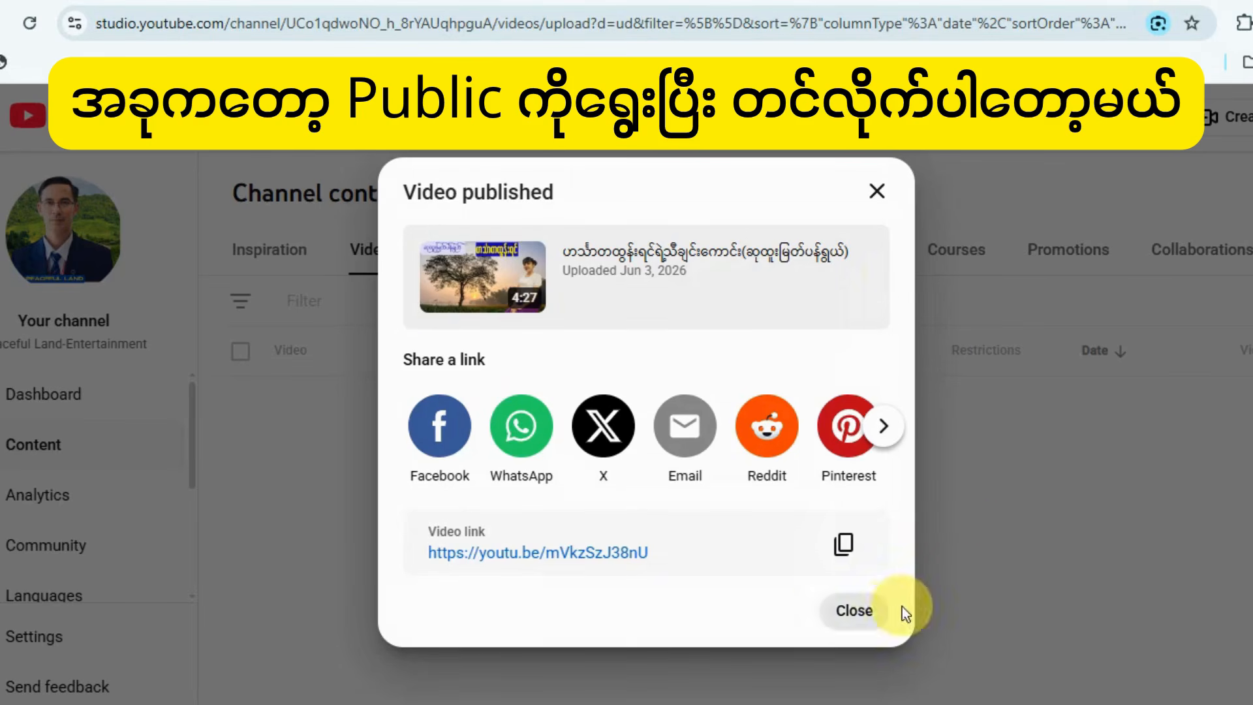
pyautogui.click(860, 613)
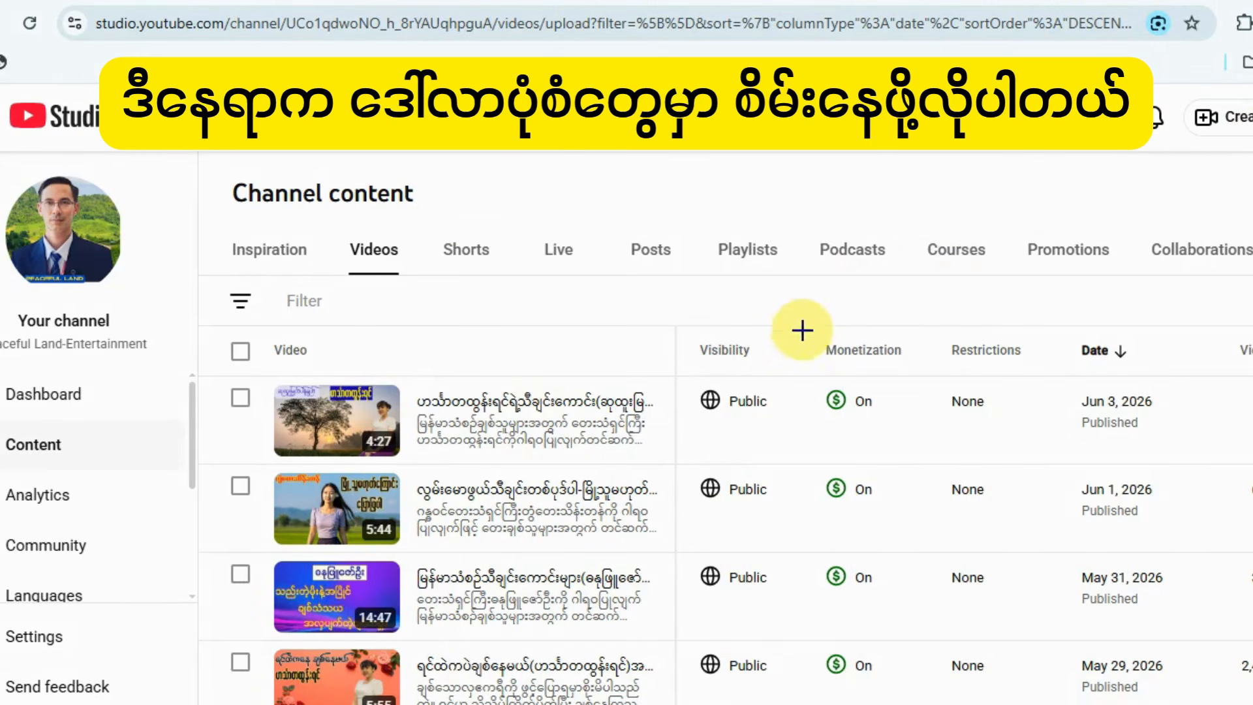
pyautogui.moveTo(808, 346)
pyautogui.mouseDown()
pyautogui.moveTo(842, 598)
pyautogui.moveTo(899, 678)
pyautogui.moveTo(932, 673)
pyautogui.moveTo(931, 688)
pyautogui.mouseUp()
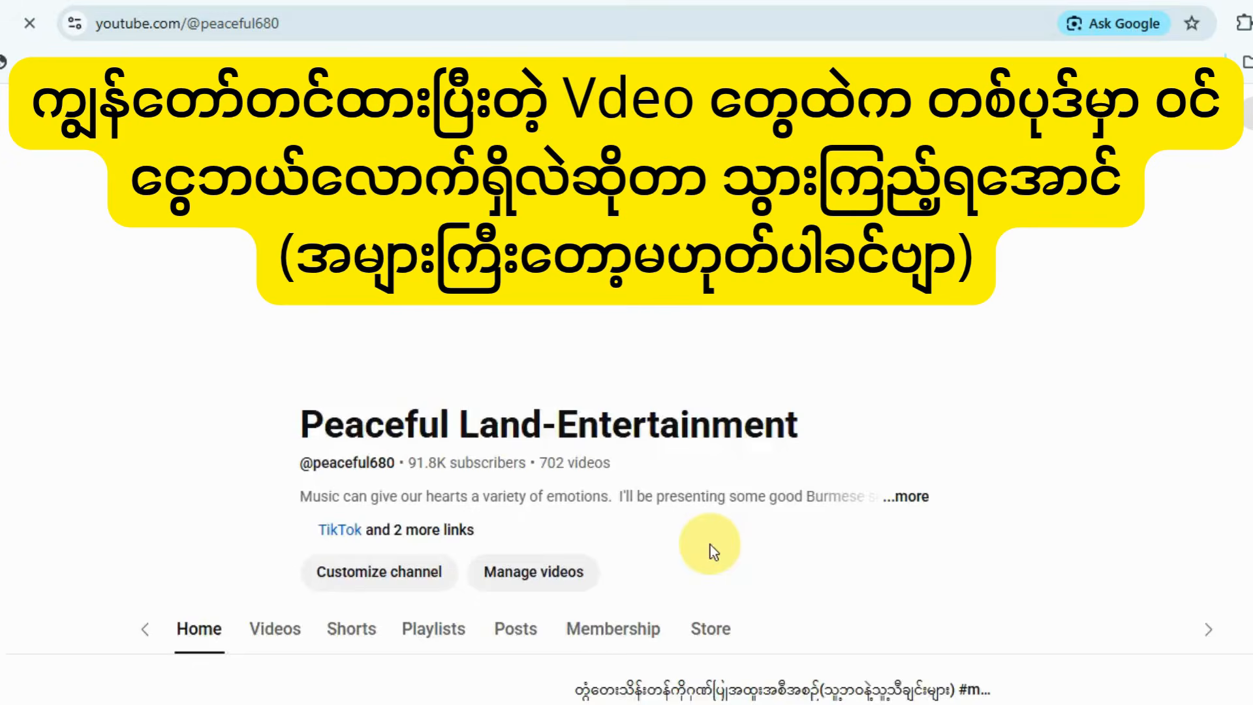
# Browse the uploaded videos on the Peaceful Land-Entertainment channel page.
pyautogui.scroll(-1, 214, 515)
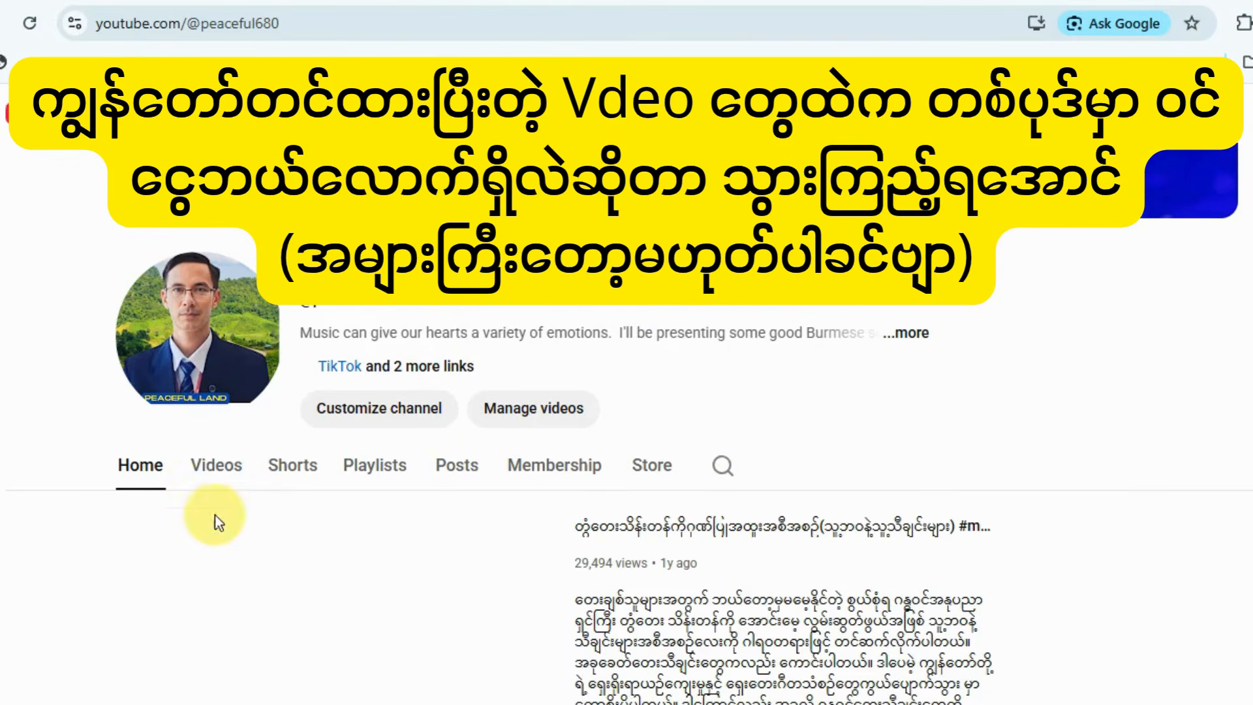
pyautogui.click(220, 468)
pyautogui.scroll(-1, 344, 581)
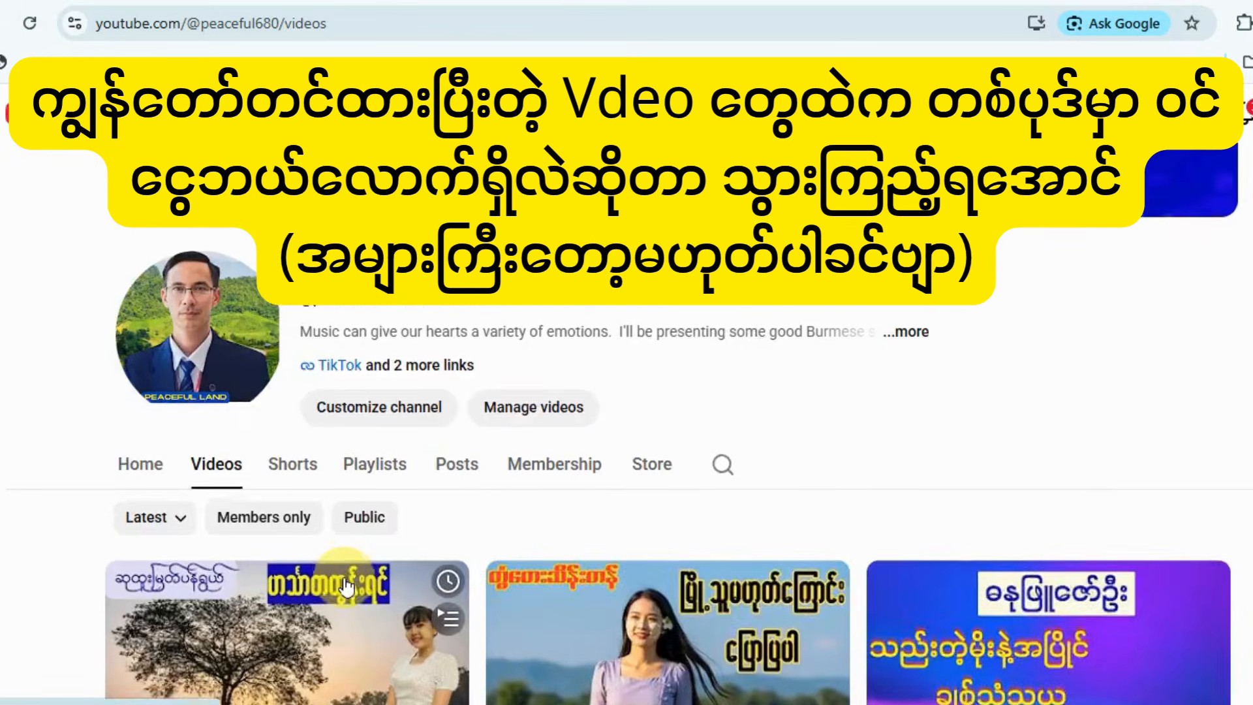
pyautogui.scroll(-8, 343, 588)
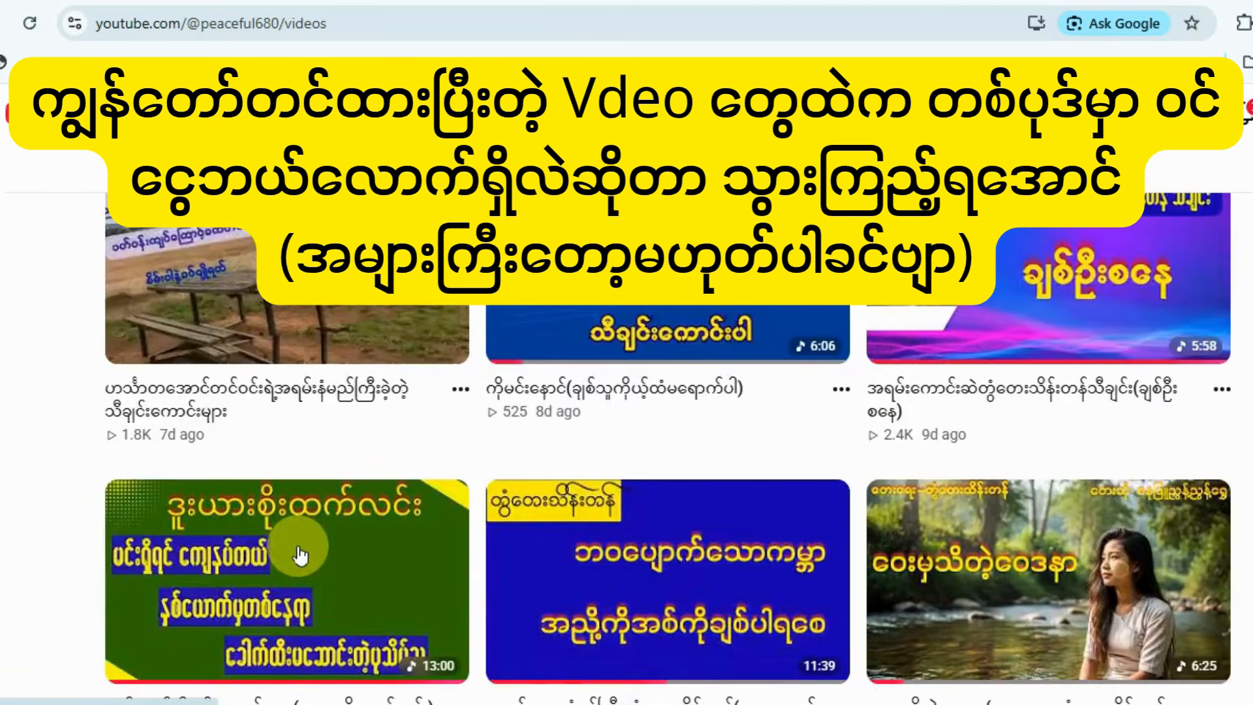
pyautogui.scroll(-15, 300, 555)
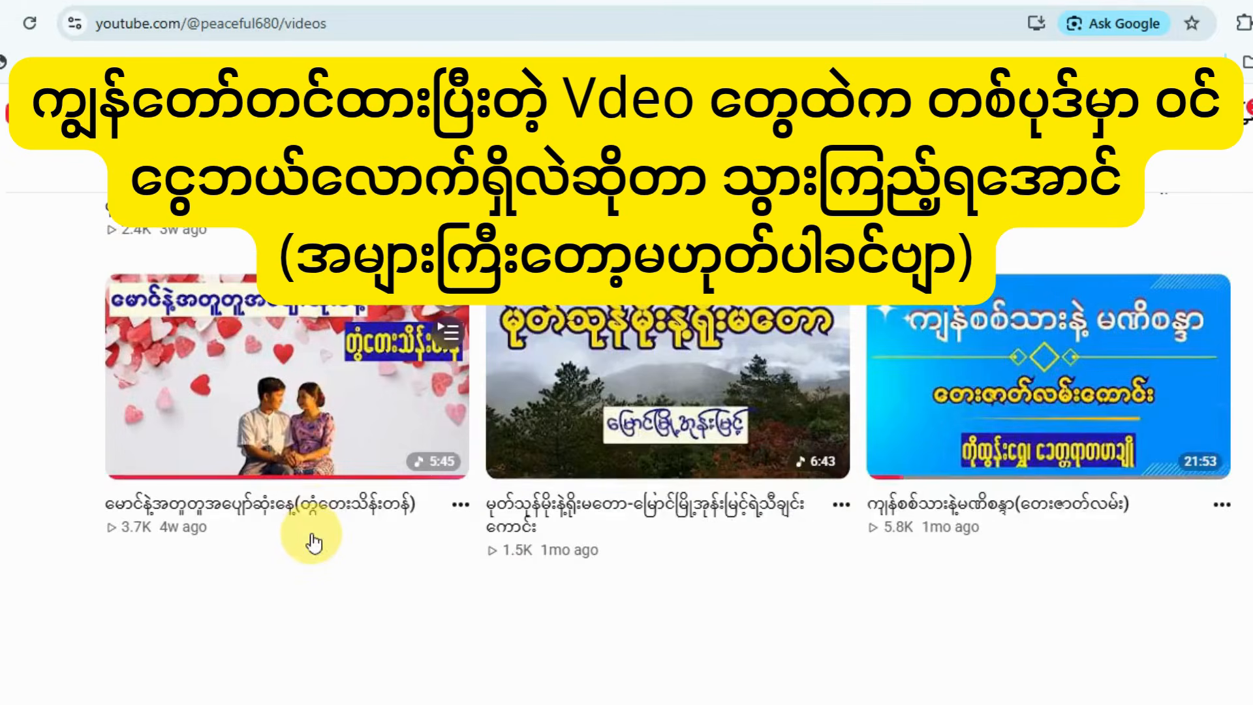
pyautogui.scroll(-8, 315, 542)
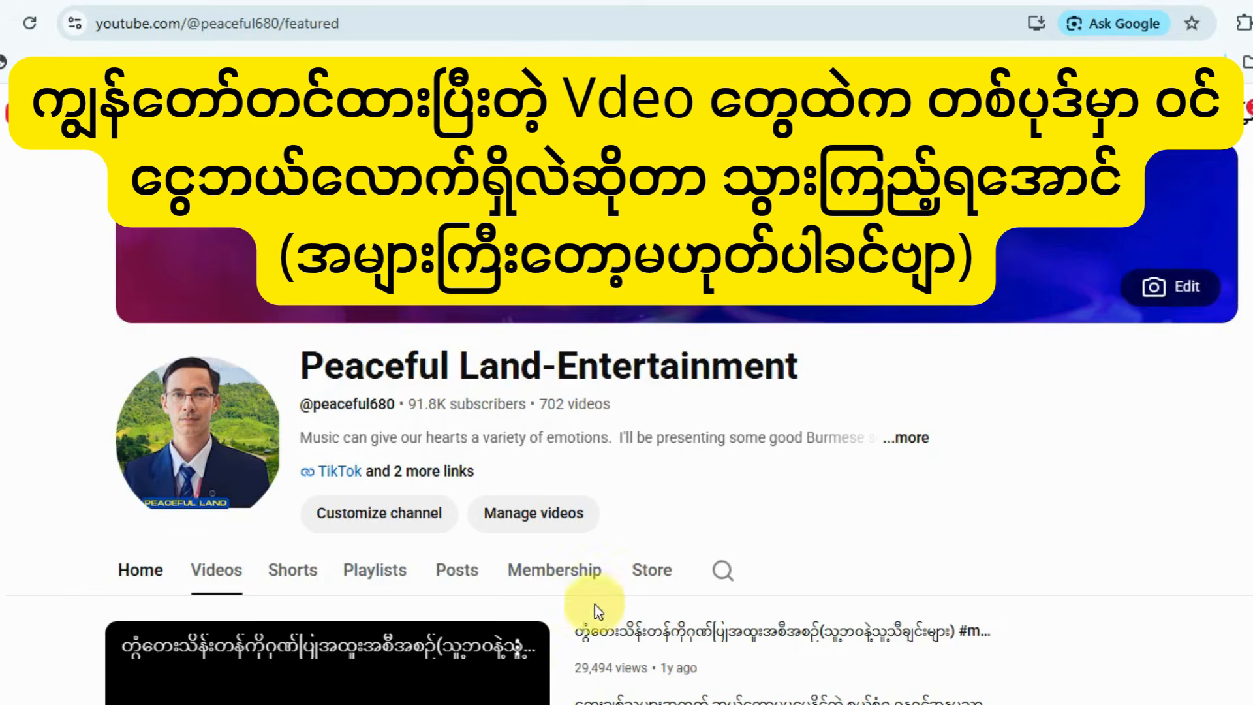
# Open the older song video အညာလှေနဲ့မေတ္တာရှင် from the Sweet songs section of the channel's home page.
pyautogui.scroll(-5, 574, 600)
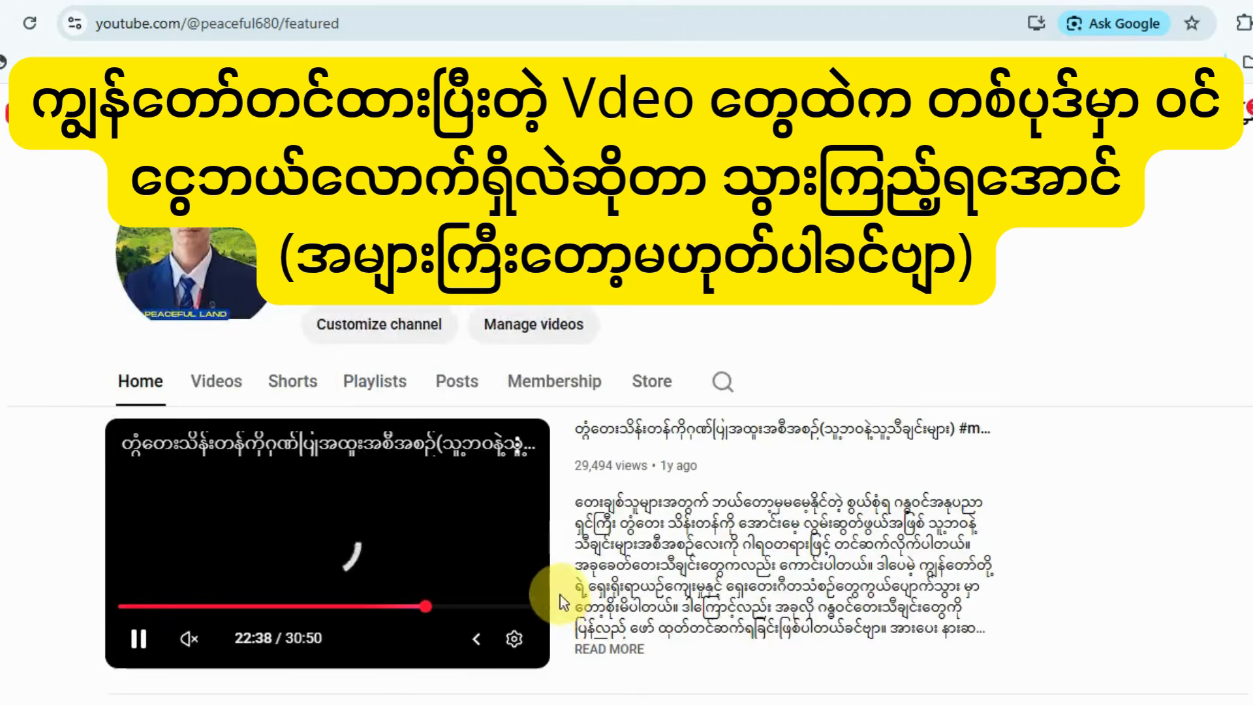
pyautogui.scroll(-15, 525, 589)
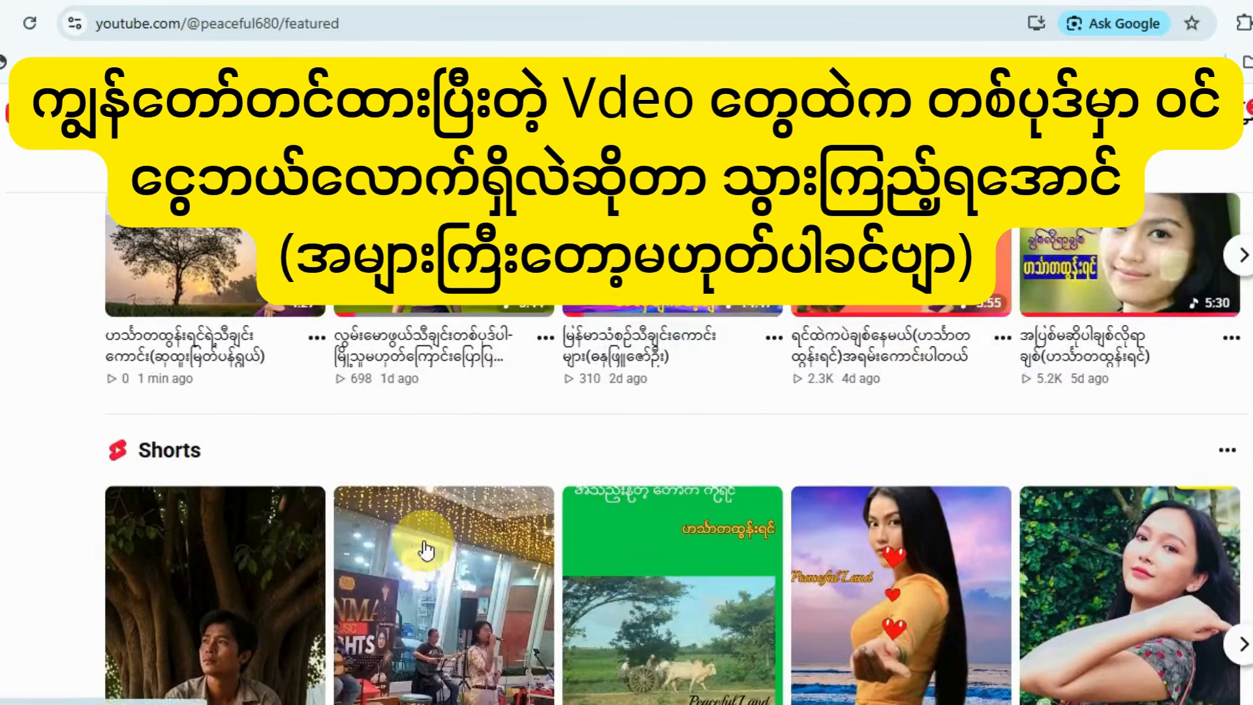
pyautogui.scroll(-4, 424, 548)
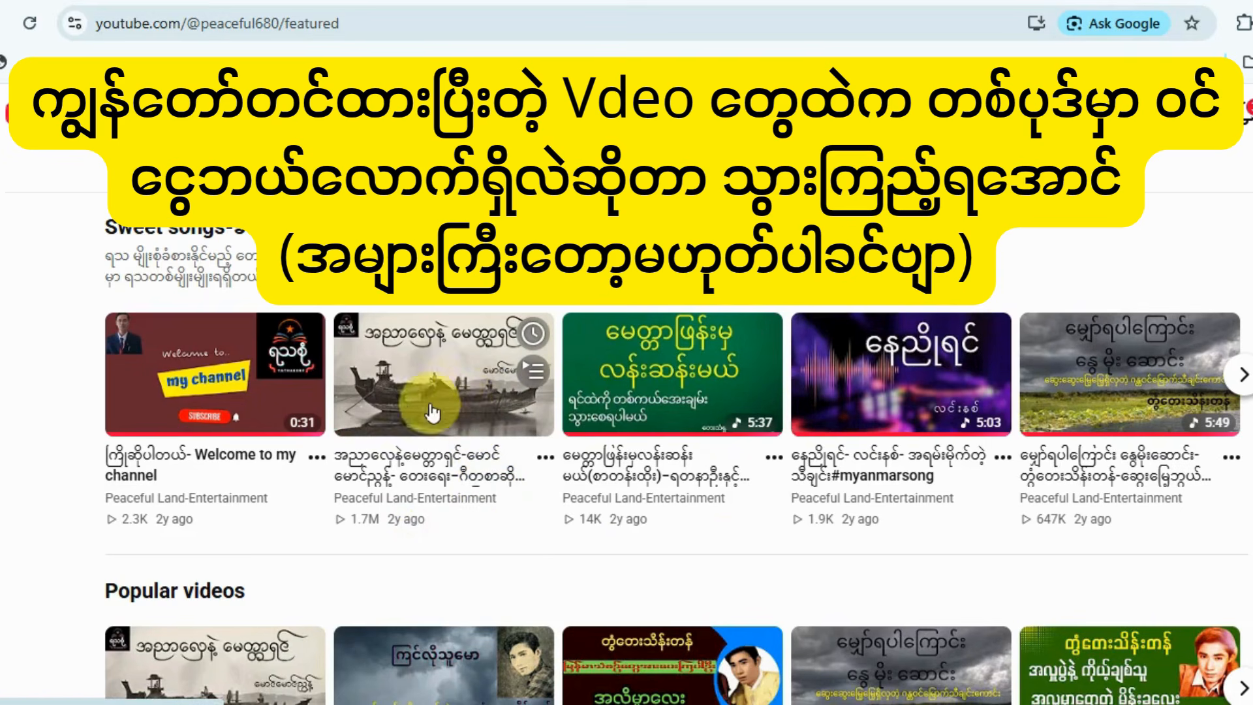
pyautogui.click(455, 382)
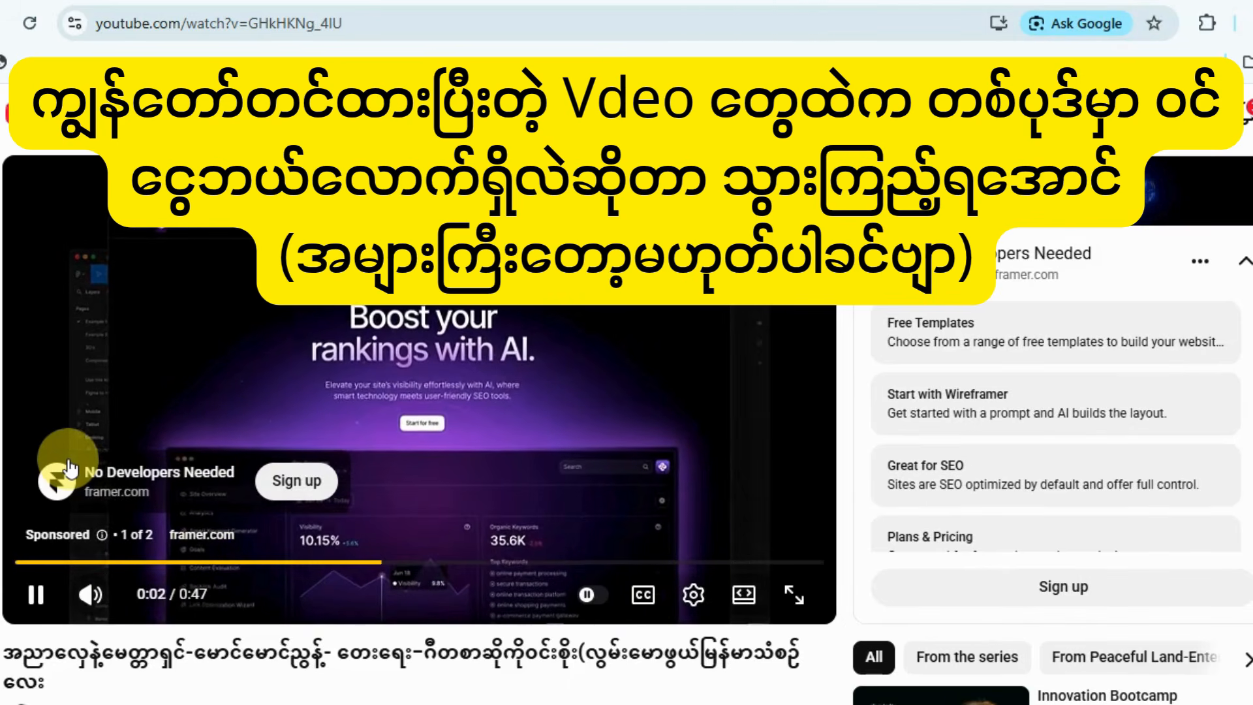
# Open the song video's analytics and examine its estimated revenue in the Revenue report.
pyautogui.scroll(-2, 7, 453)
pyautogui.scroll(-3, 7, 454)
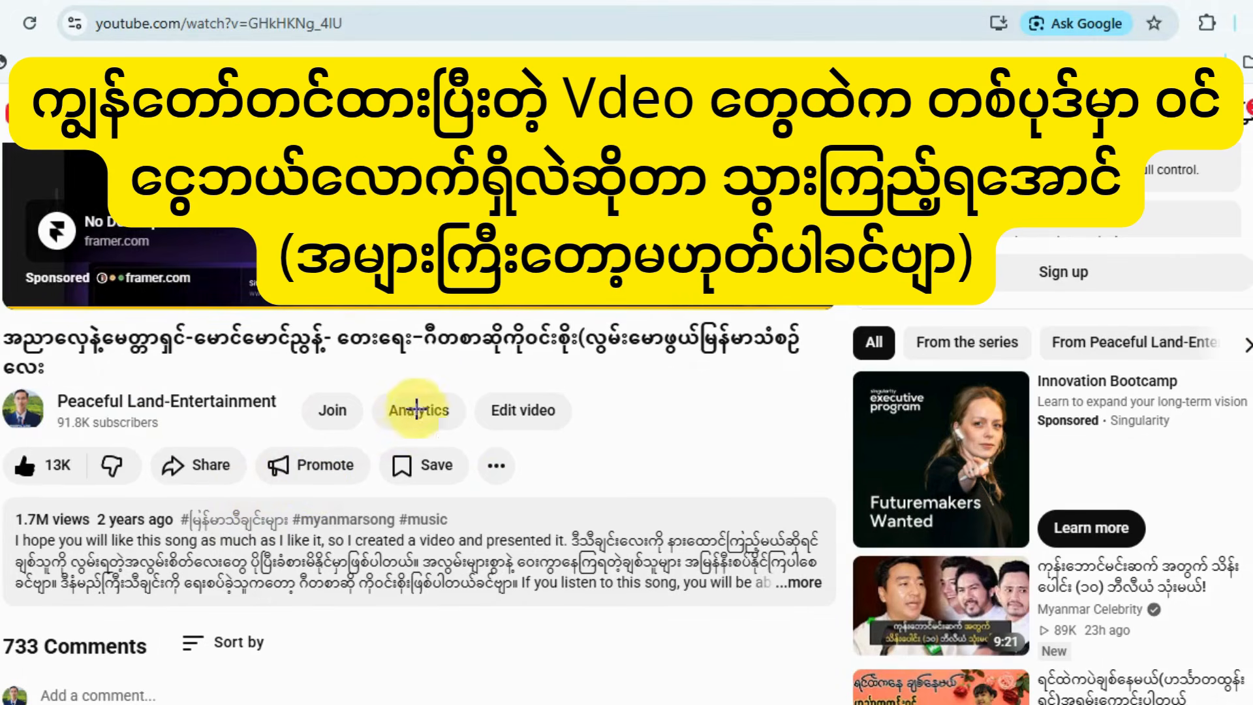
pyautogui.moveTo(467, 432); pyautogui.dragTo(460, 429)
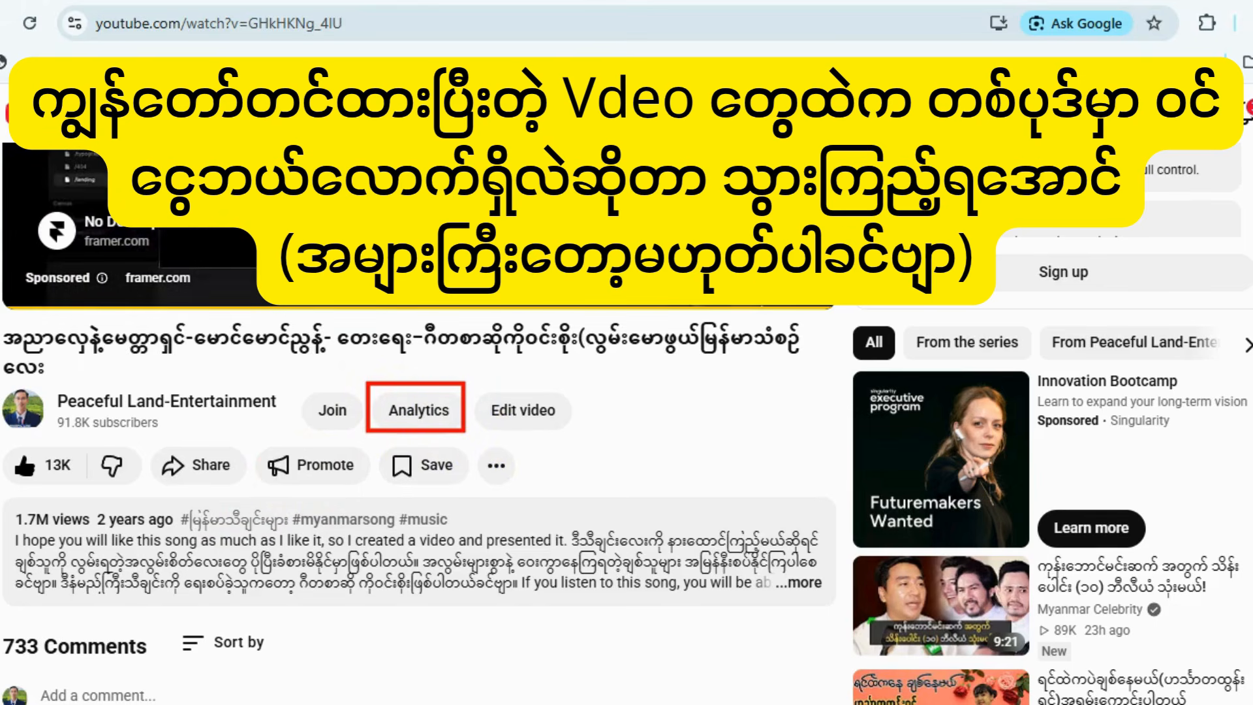
pyautogui.click(417, 418)
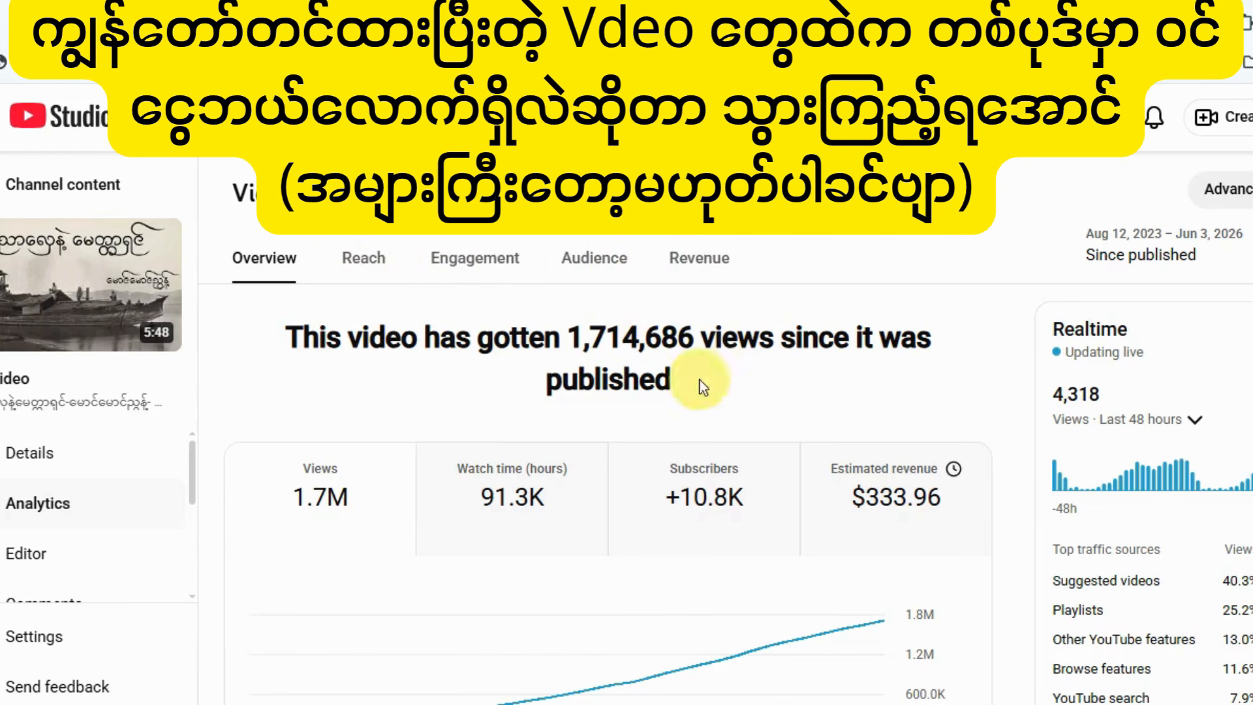
pyautogui.click(704, 267)
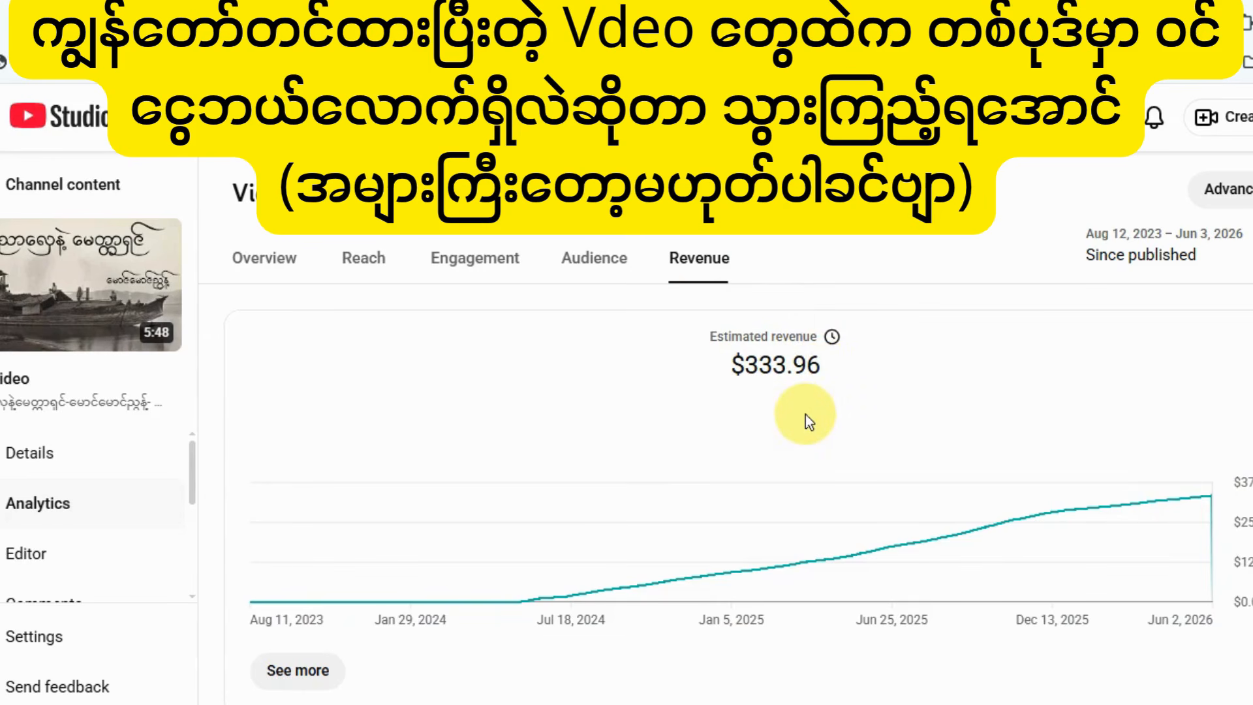
pyautogui.moveTo(691, 319)
pyautogui.mouseDown()
pyautogui.moveTo(736, 376)
pyautogui.moveTo(842, 405)
pyautogui.mouseUp()
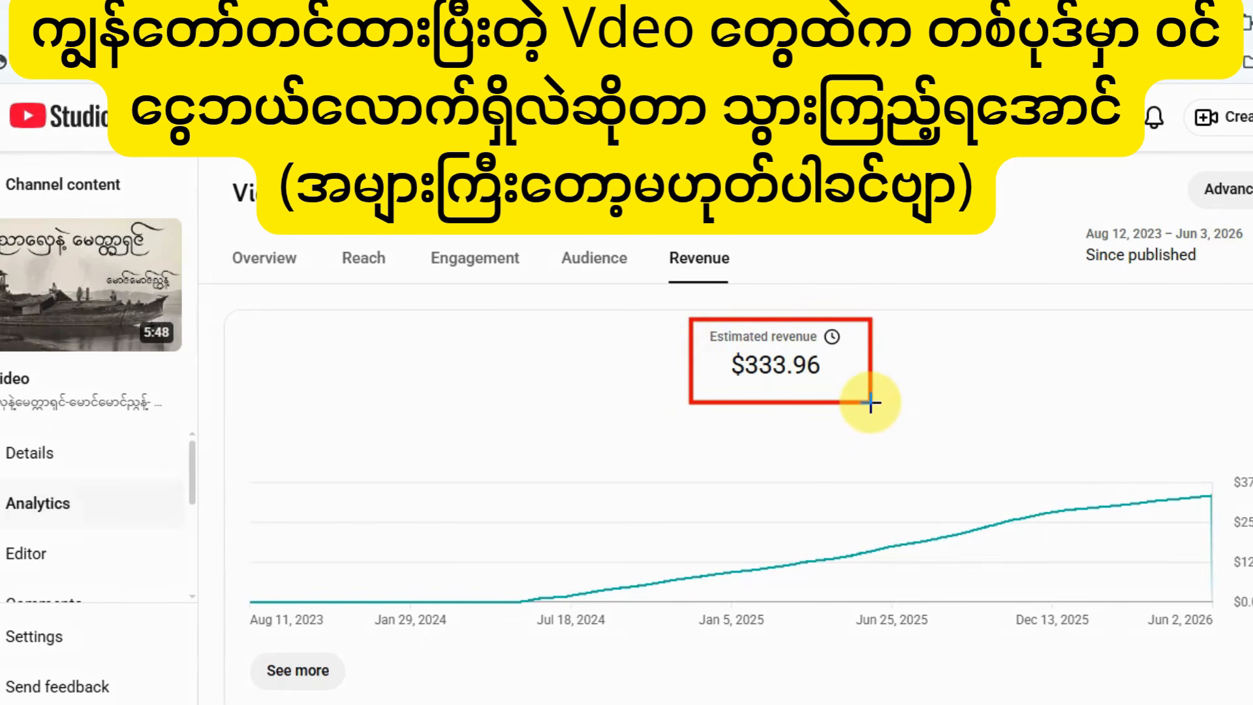